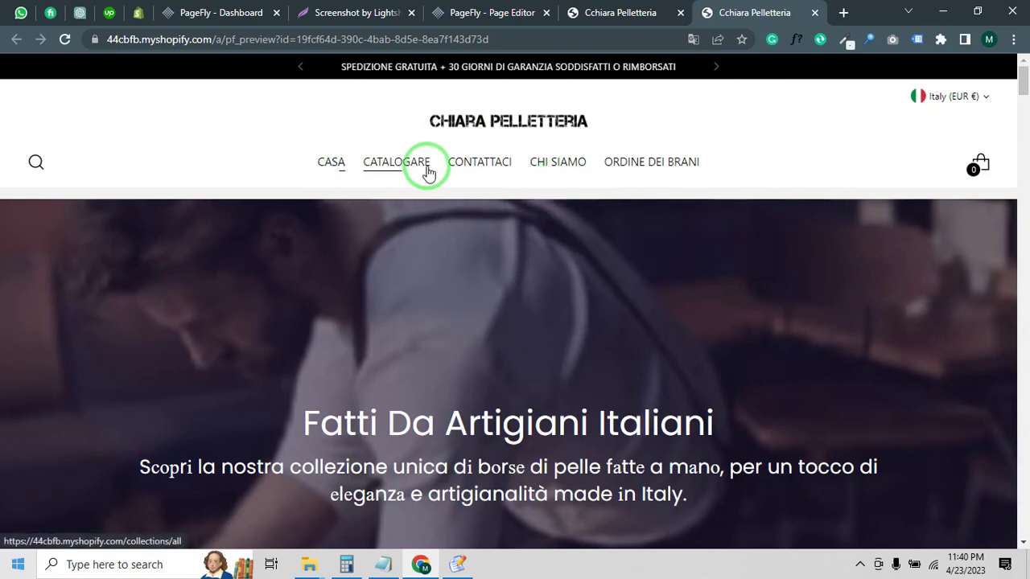
# Examine the gap between the header and the hero slideshow in the store's home page preview
pyautogui.scroll(-3, 484, 304)
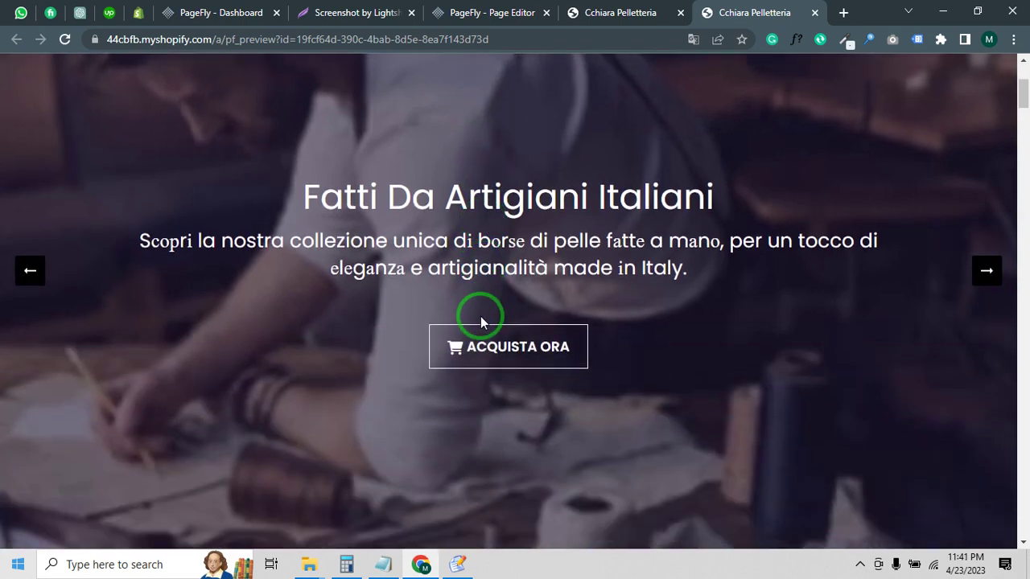
pyautogui.scroll(3, 523, 320)
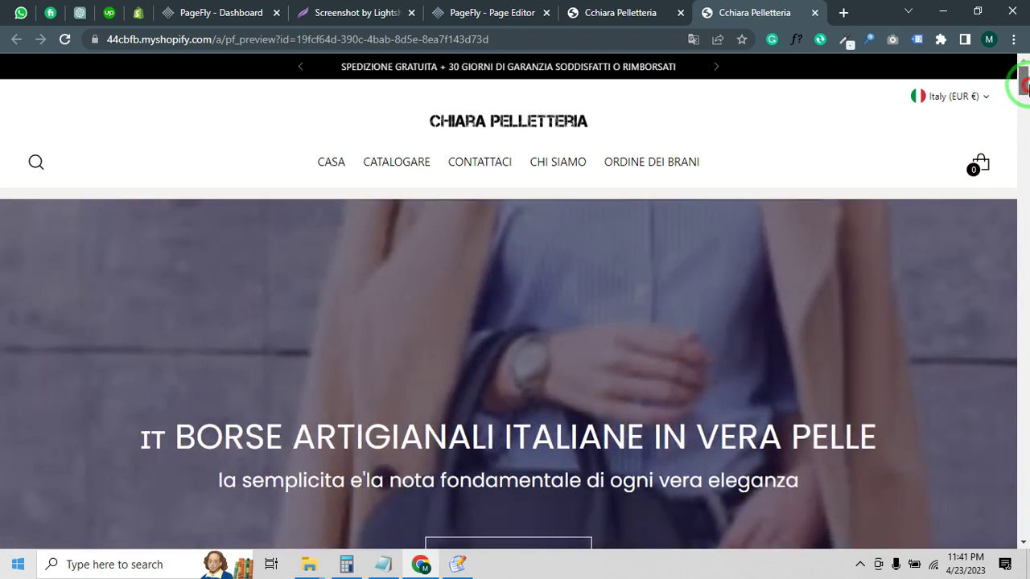
pyautogui.moveTo(1025, 85)
pyautogui.mouseDown()
pyautogui.moveTo(1025, 152)
pyautogui.moveTo(1025, 84)
pyautogui.mouseUp()
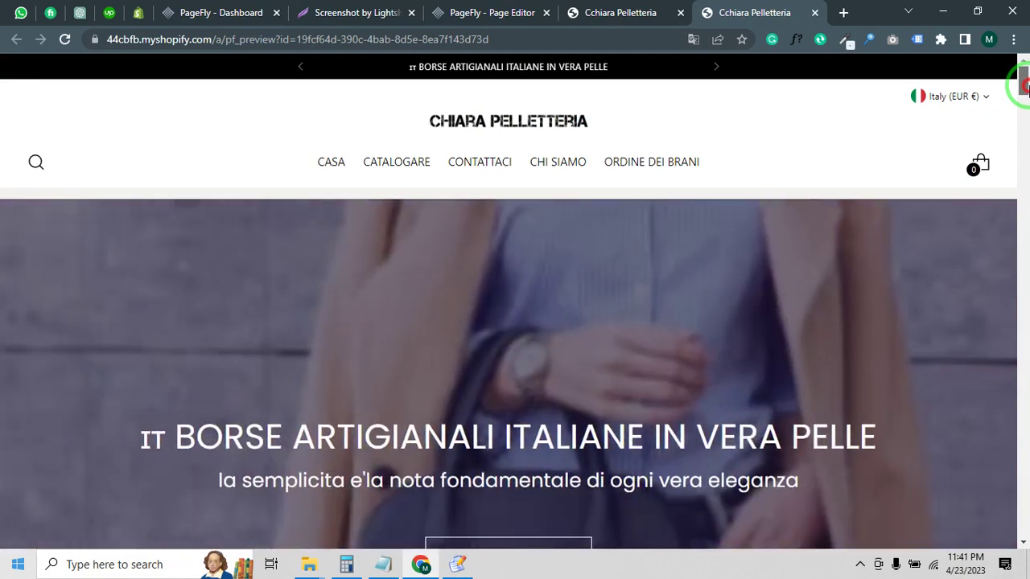
pyautogui.moveTo(1025, 90); pyautogui.dragTo(1026, 95)
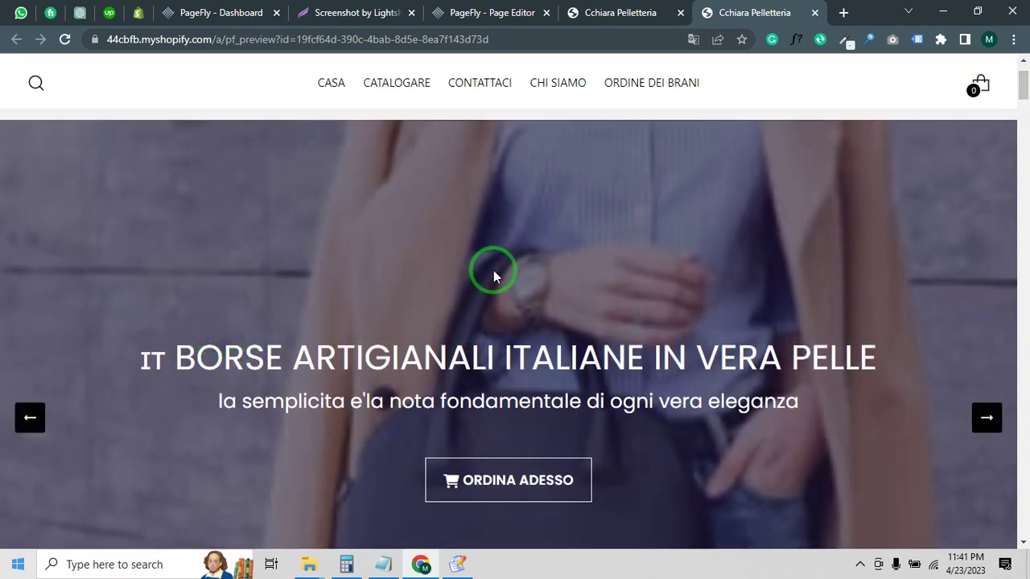
pyautogui.scroll(1, 531, 296)
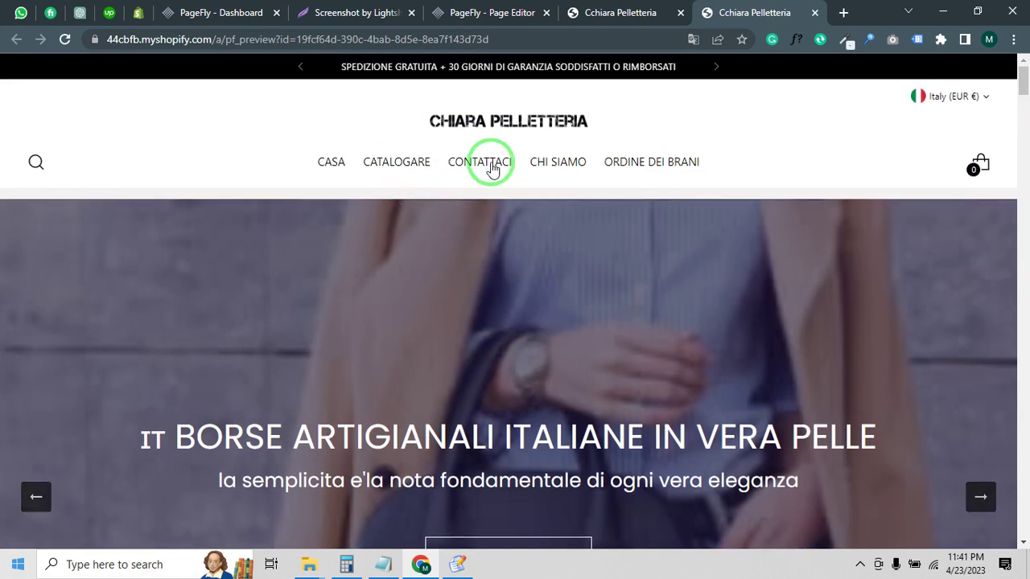
pyautogui.scroll(-3, 400, 256)
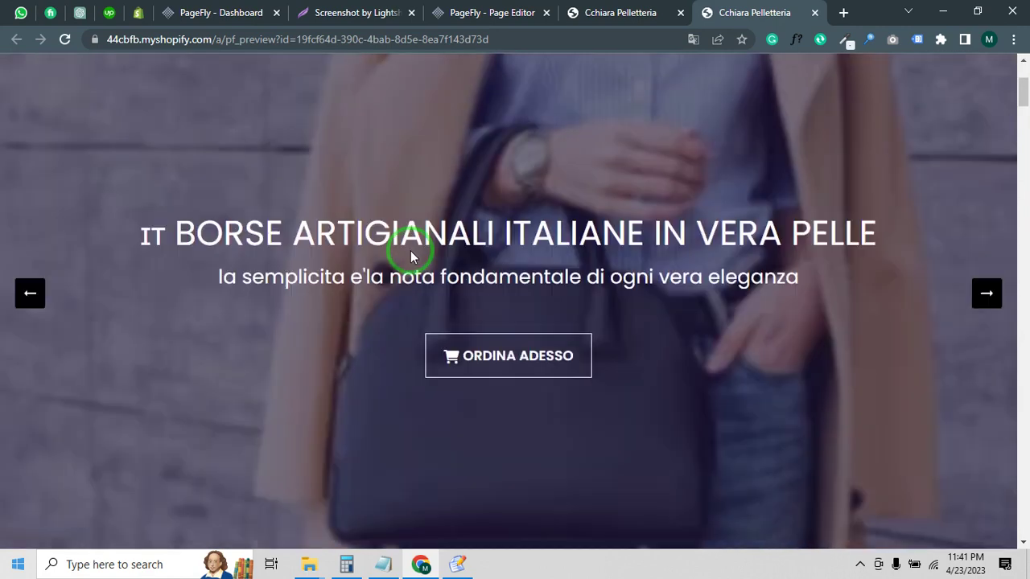
pyautogui.scroll(3, 421, 312)
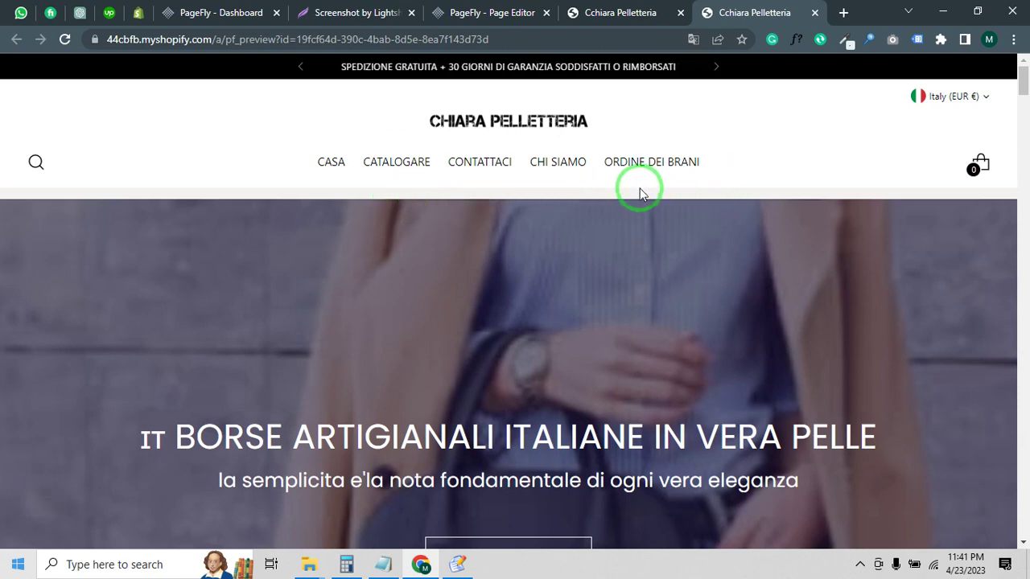
pyautogui.scroll(-5, 640, 193)
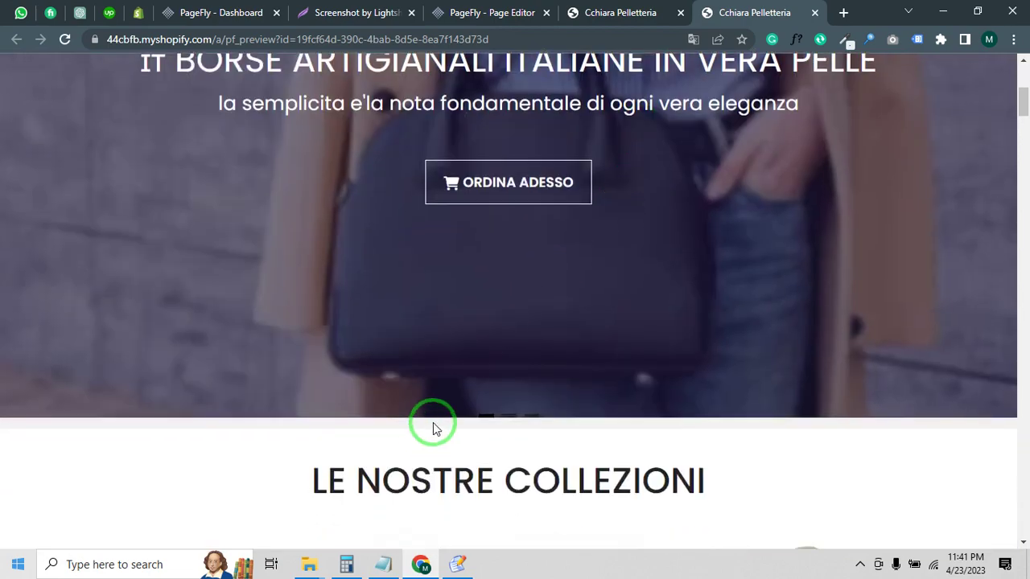
pyautogui.scroll(4, 434, 421)
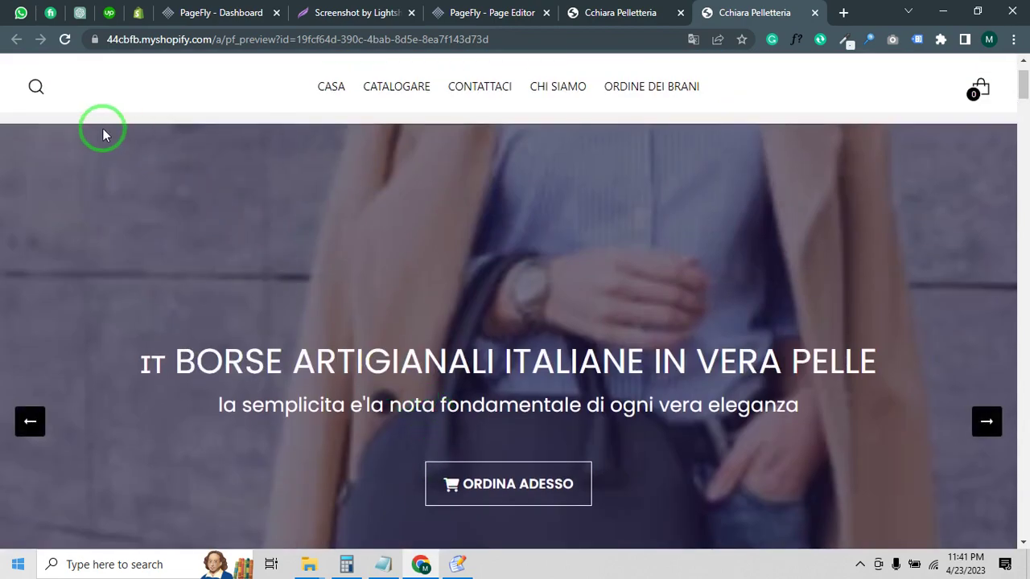
pyautogui.scroll(2, 82, 125)
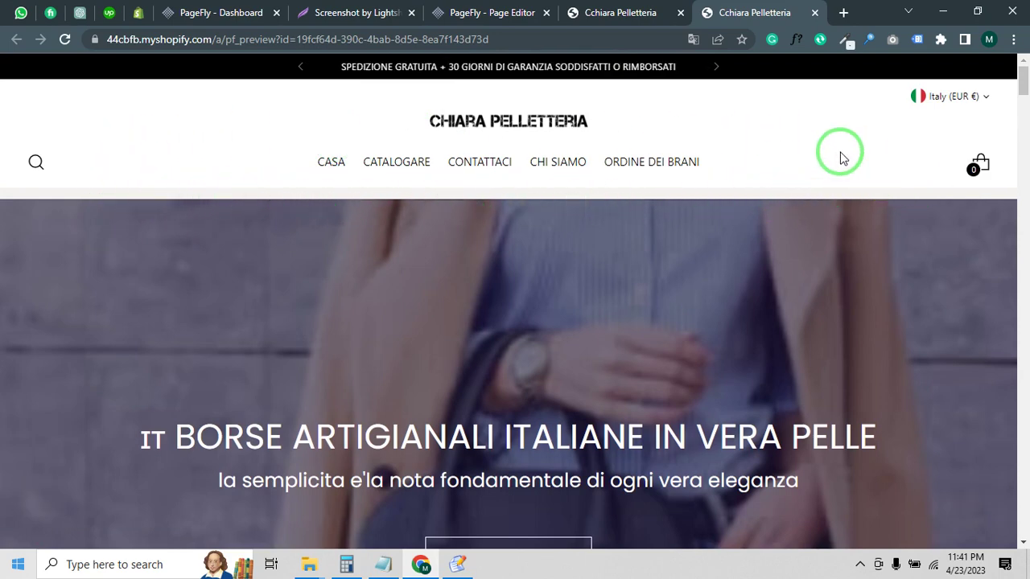
# In the PageFly page editor, set the column spacing of the row containing the hero slideshow to 0 px
pyautogui.click(507, 10)
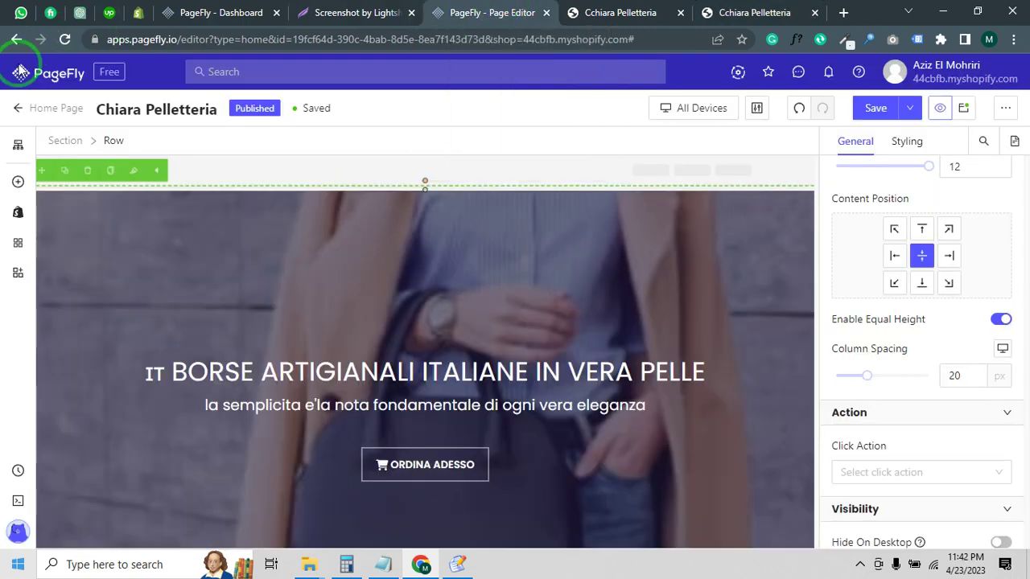
pyautogui.click(133, 261)
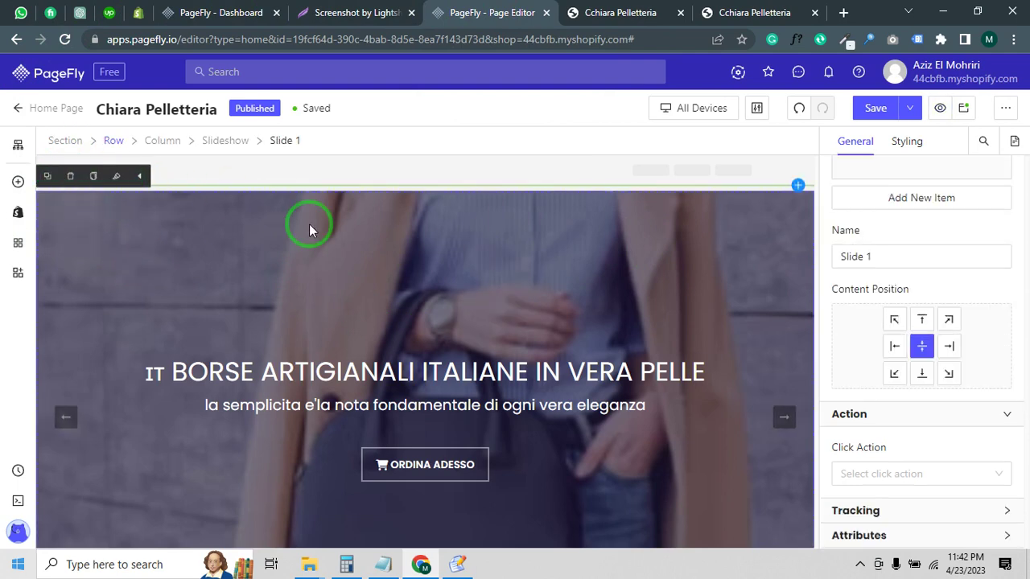
pyautogui.click(112, 144)
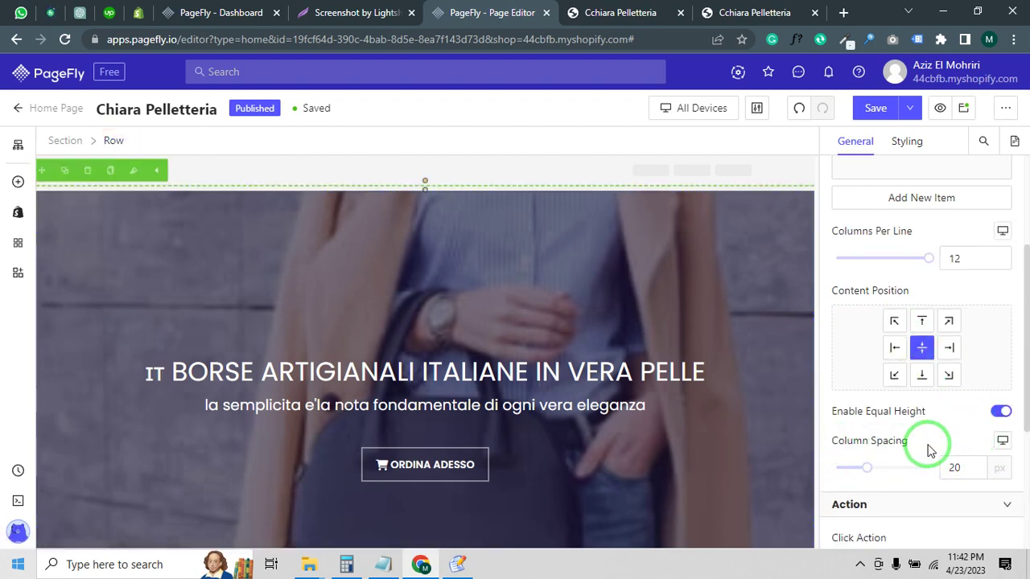
pyautogui.moveTo(966, 467); pyautogui.dragTo(935, 467)
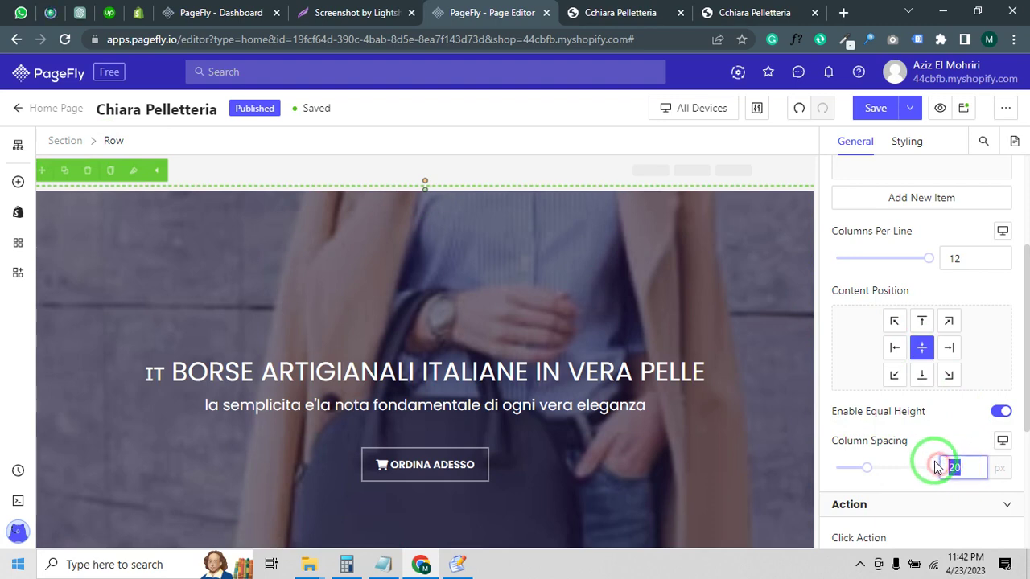
pyautogui.write('0')
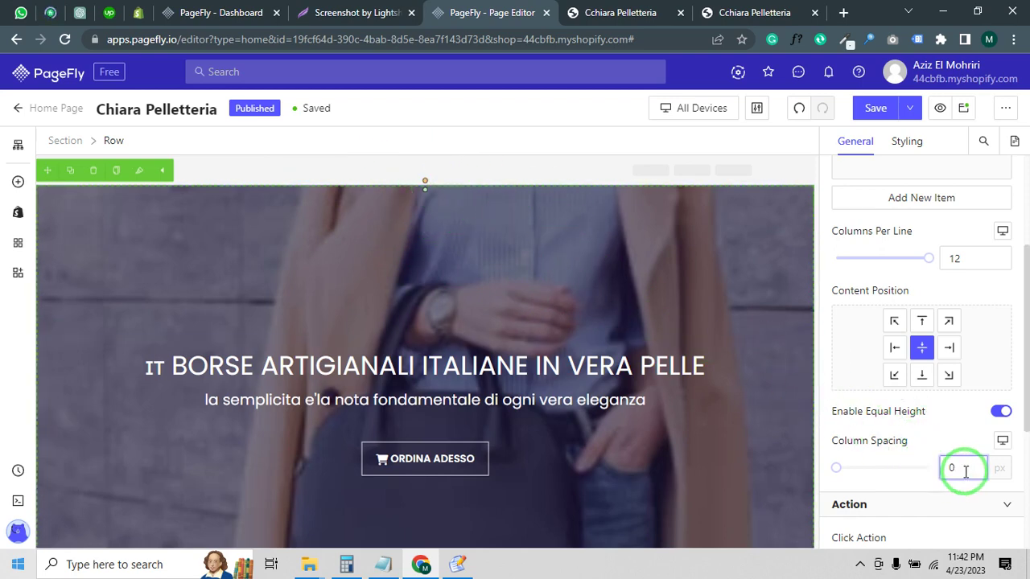
# Try a 30 px column spacing on the slideshow row, restoring 0 px and keeping the content position centred
pyautogui.moveTo(965, 471); pyautogui.dragTo(913, 467)
pyautogui.write('3')
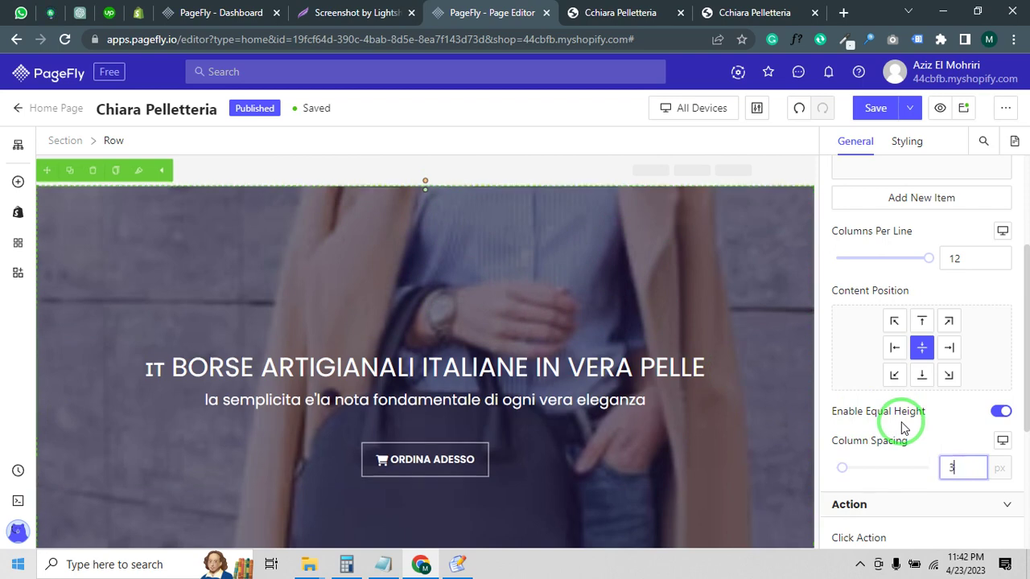
pyautogui.write('0')
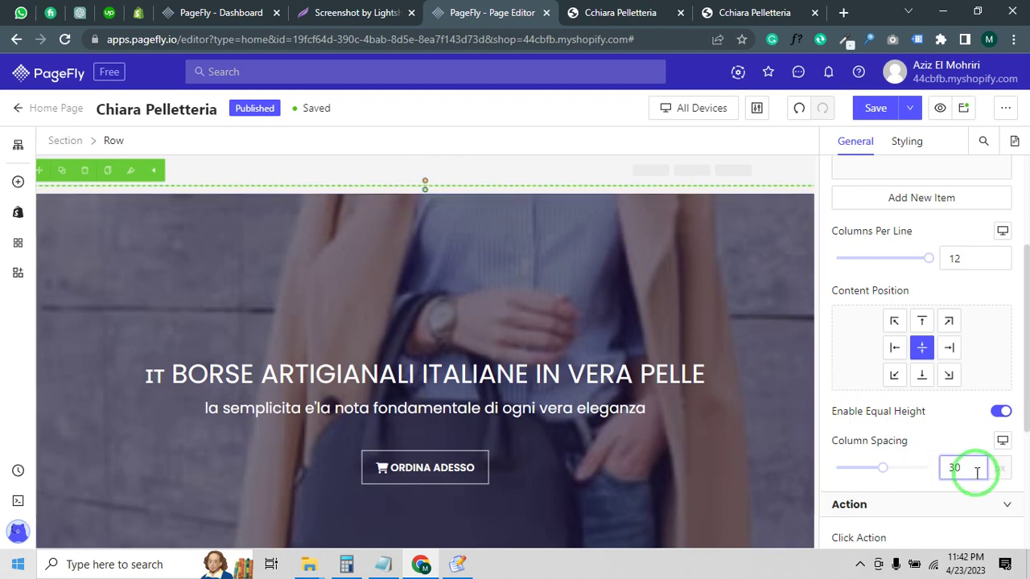
pyautogui.moveTo(977, 474); pyautogui.dragTo(906, 476)
pyautogui.write('0')
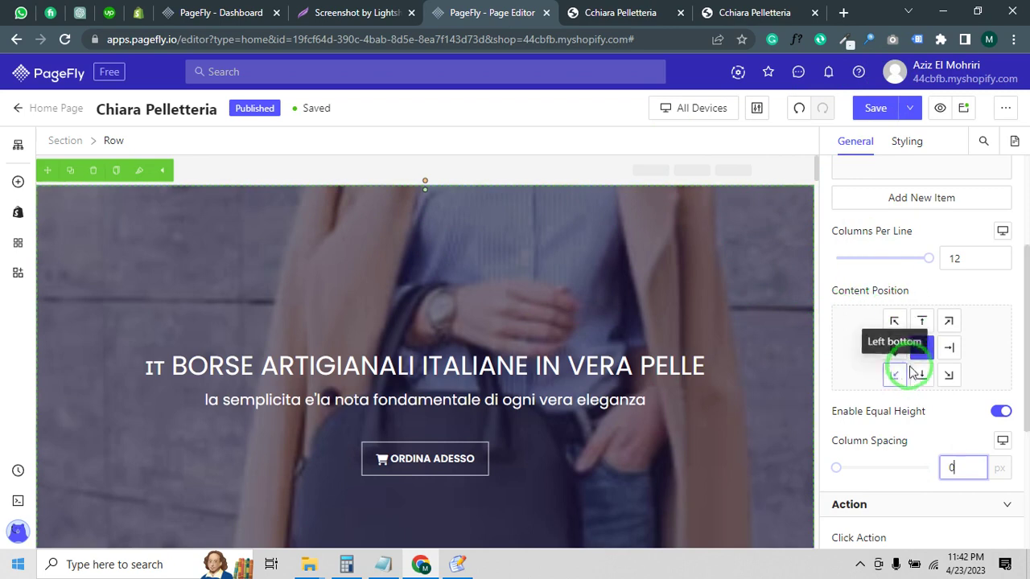
pyautogui.click(922, 320)
pyautogui.click(922, 348)
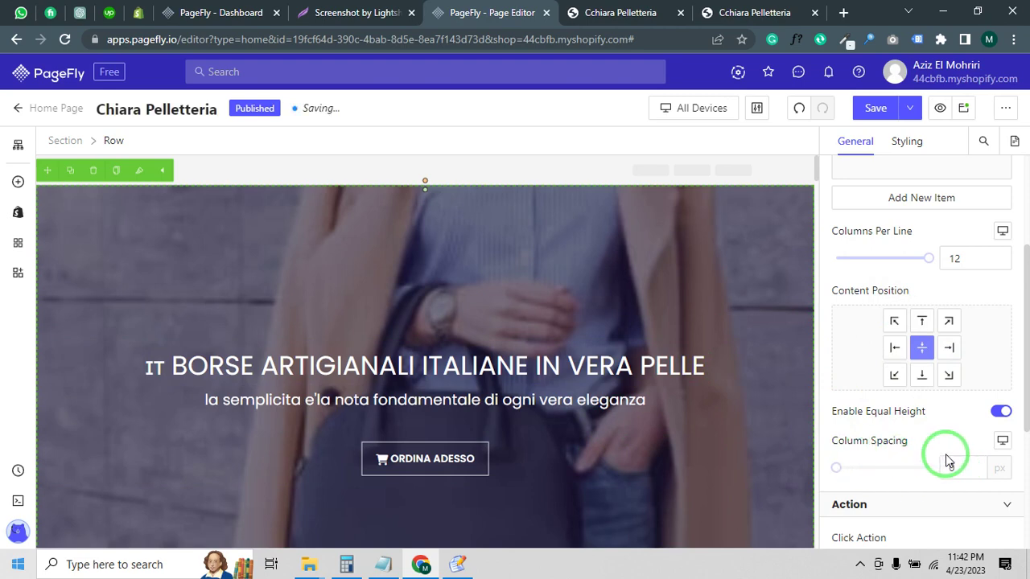
# Save and publish the edited Chiara Pelletteria homepage as the store's current homepage
pyautogui.click(877, 117)
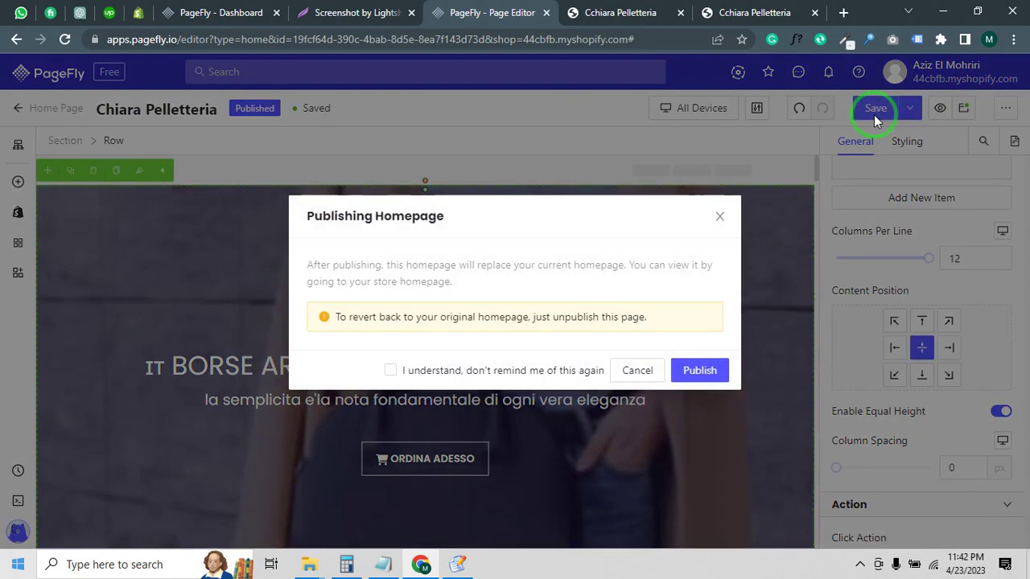
pyautogui.click(713, 370)
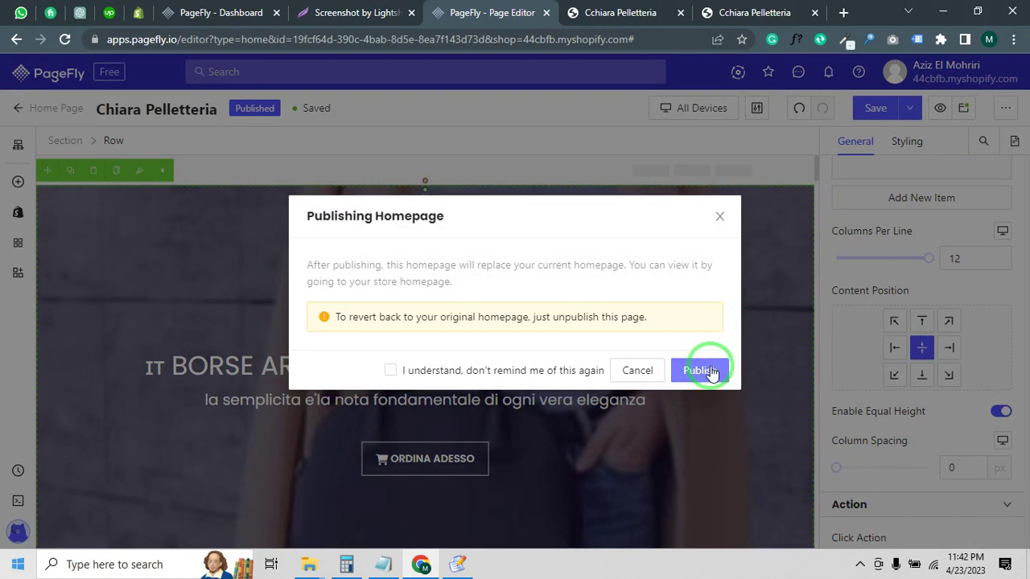
pyautogui.click(712, 370)
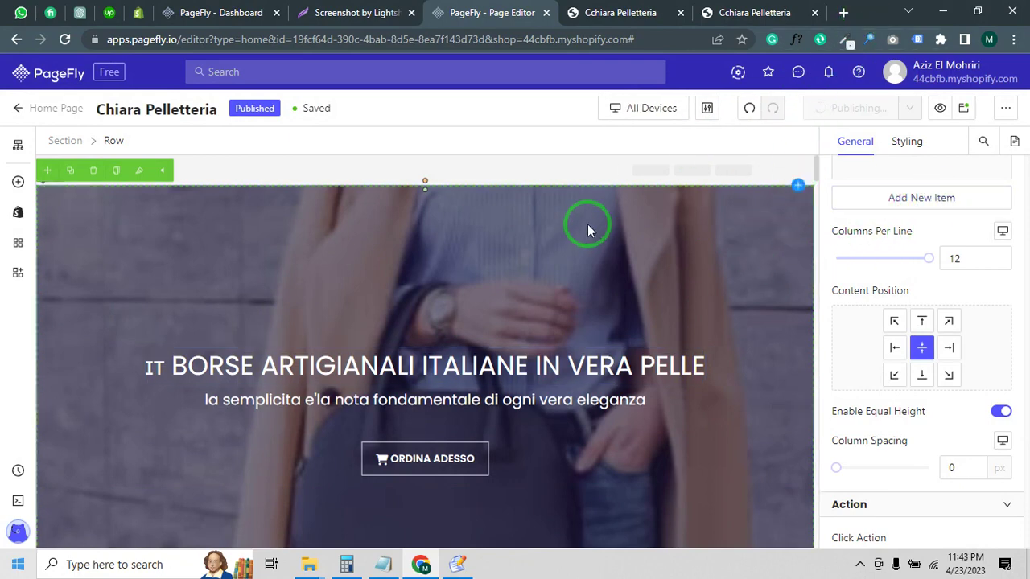
pyautogui.scroll(-3, 719, 197)
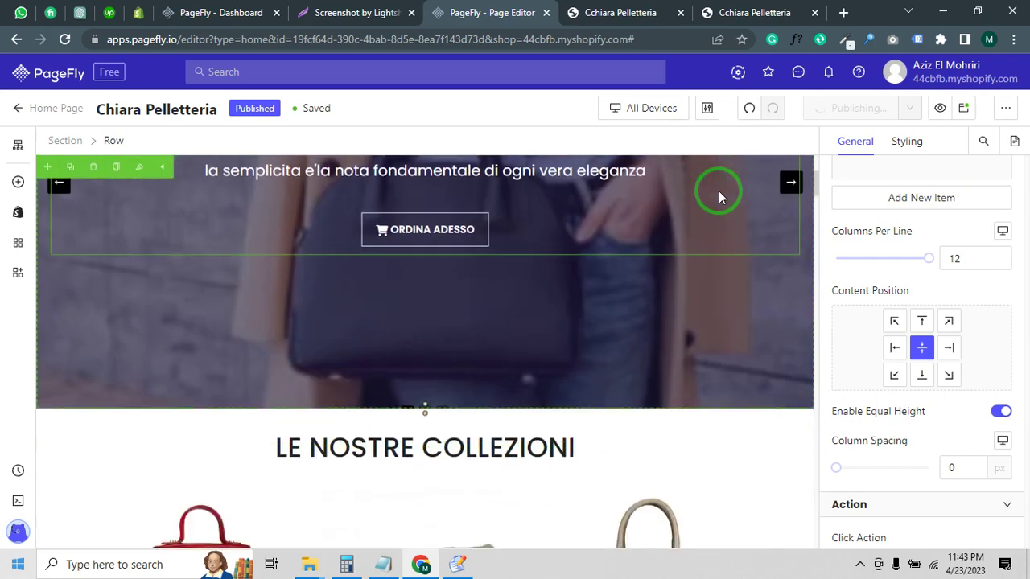
pyautogui.scroll(3, 742, 281)
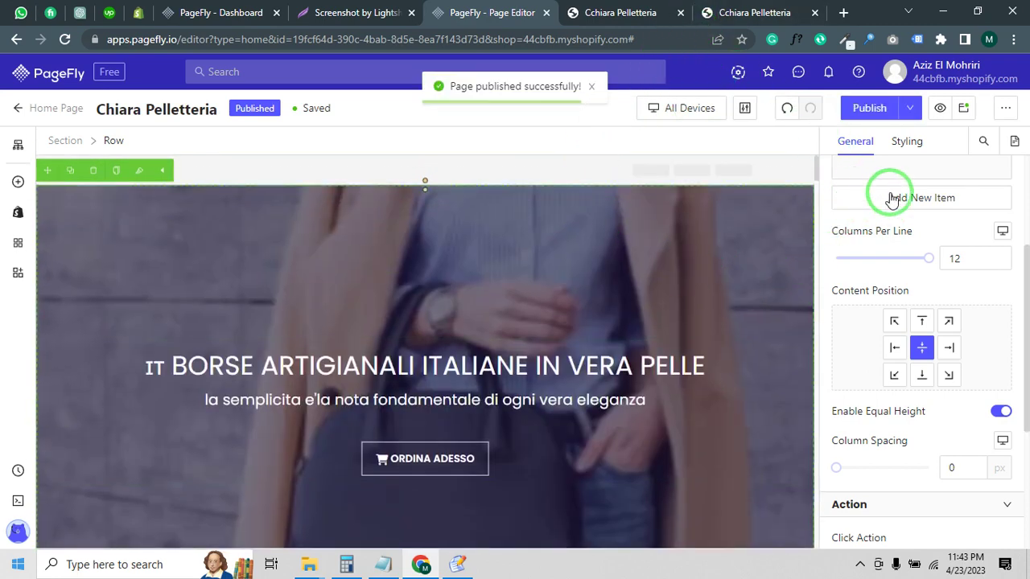
# Review the general page settings and the available page types, leaving the Home Page type unchanged
pyautogui.click(1005, 109)
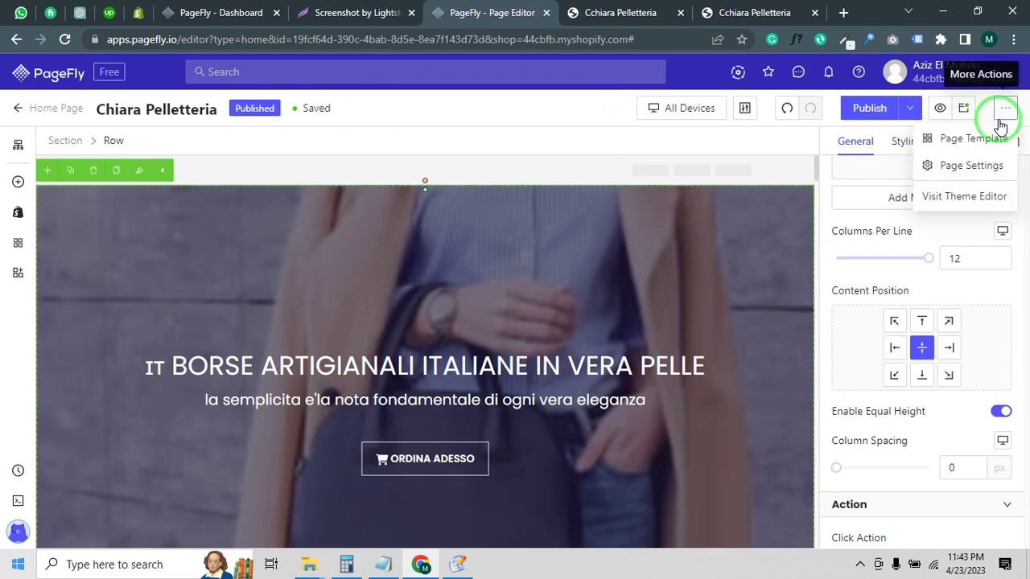
pyautogui.click(967, 175)
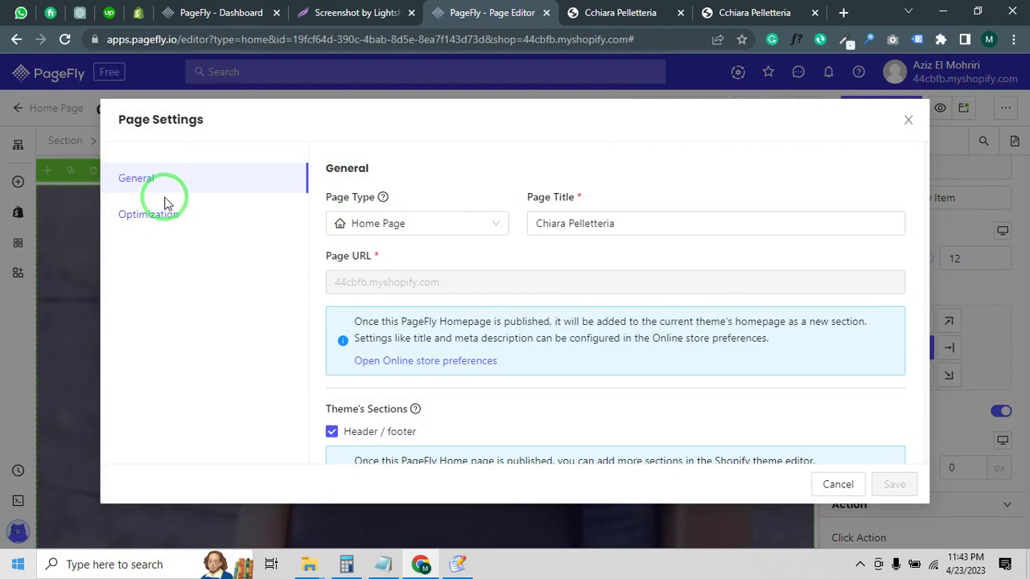
pyautogui.click(425, 230)
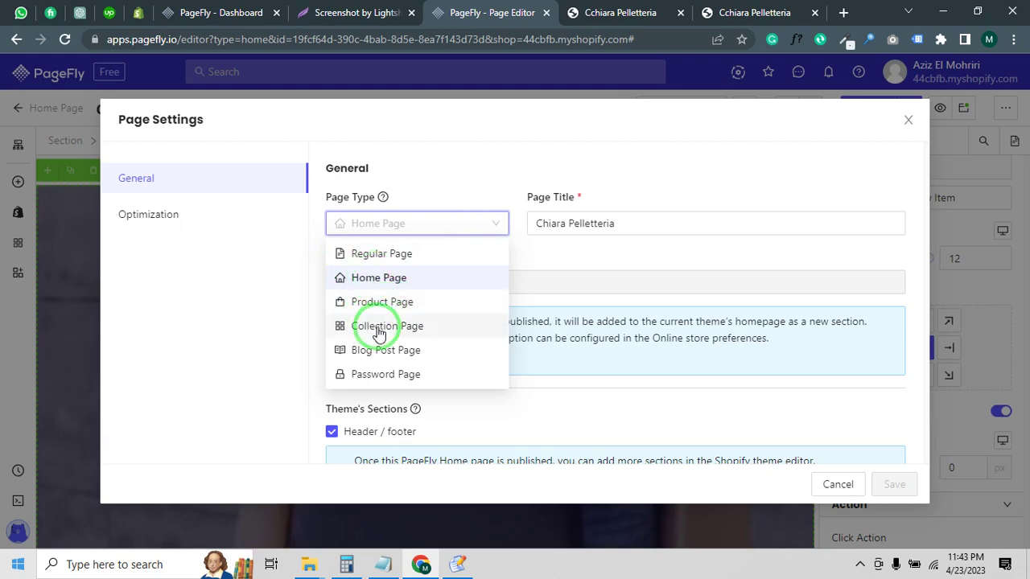
pyautogui.click(472, 227)
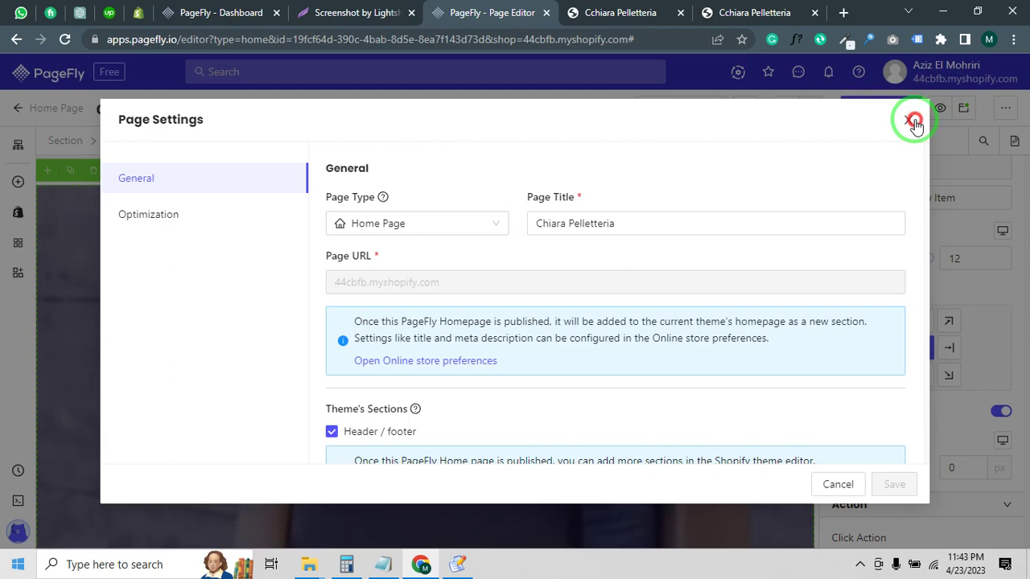
pyautogui.click(913, 121)
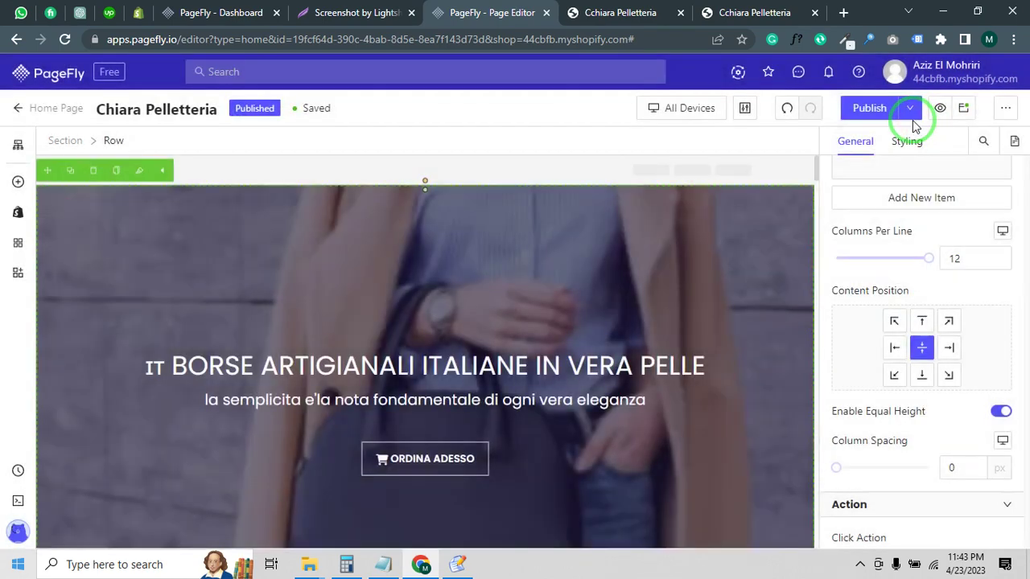
# Switch to the store preview and examine the hero, the LE NOSTRE COLLEZIONI section and the service icons below
pyautogui.click(643, 9)
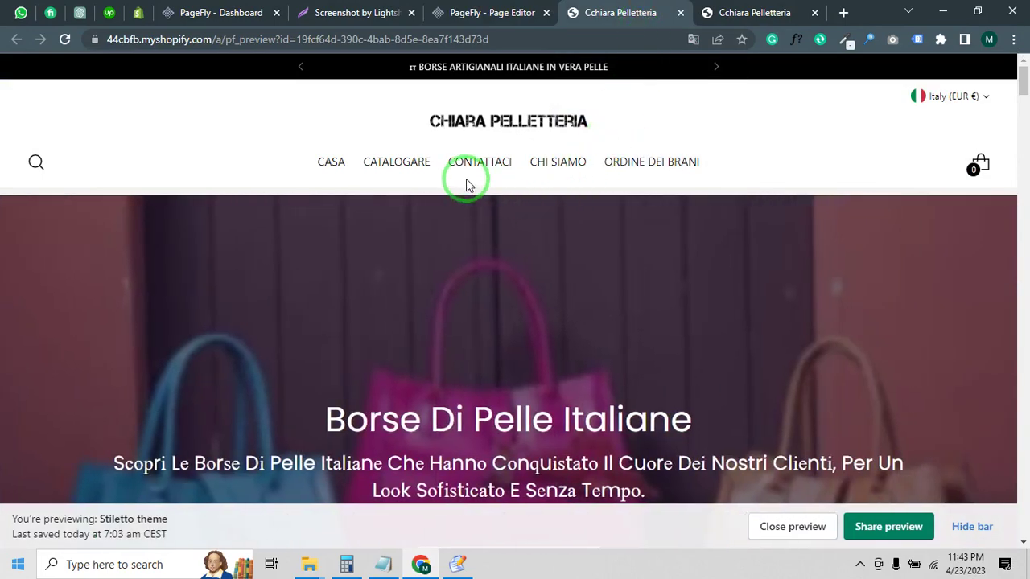
pyautogui.scroll(-10, 344, 154)
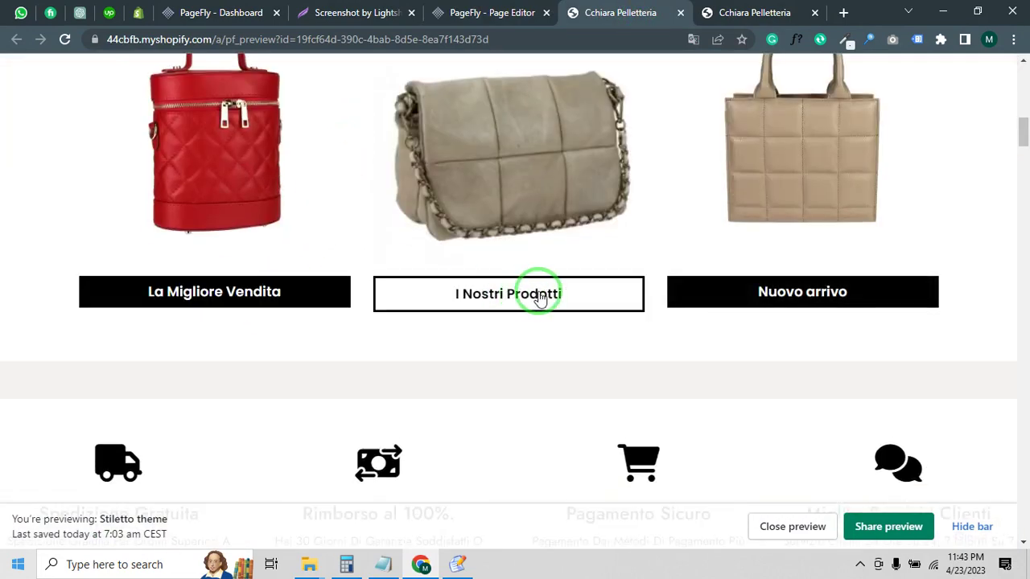
pyautogui.scroll(3, 398, 212)
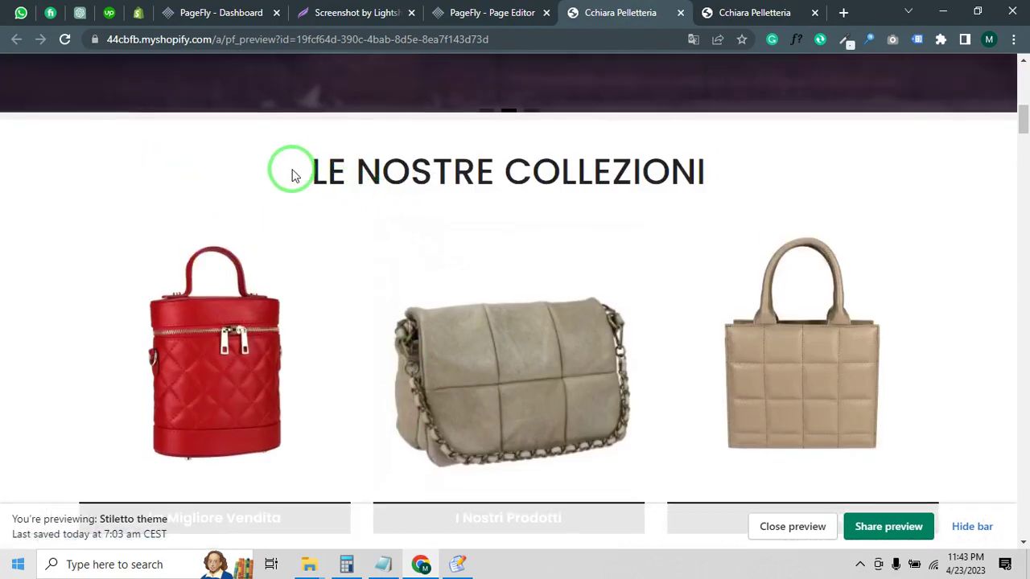
pyautogui.scroll(3, 287, 165)
pyautogui.scroll(-5, 313, 159)
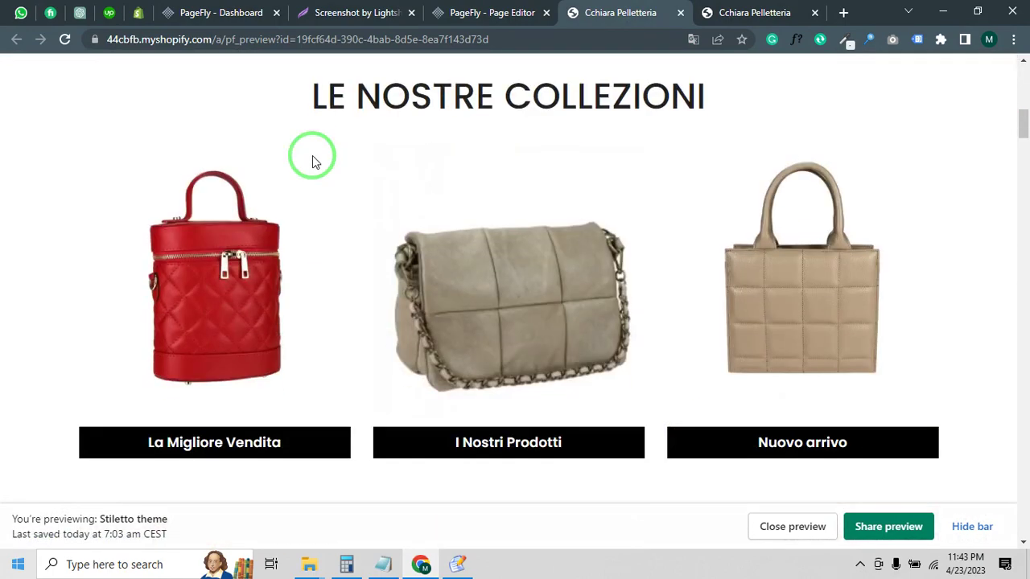
pyautogui.scroll(-3, 313, 160)
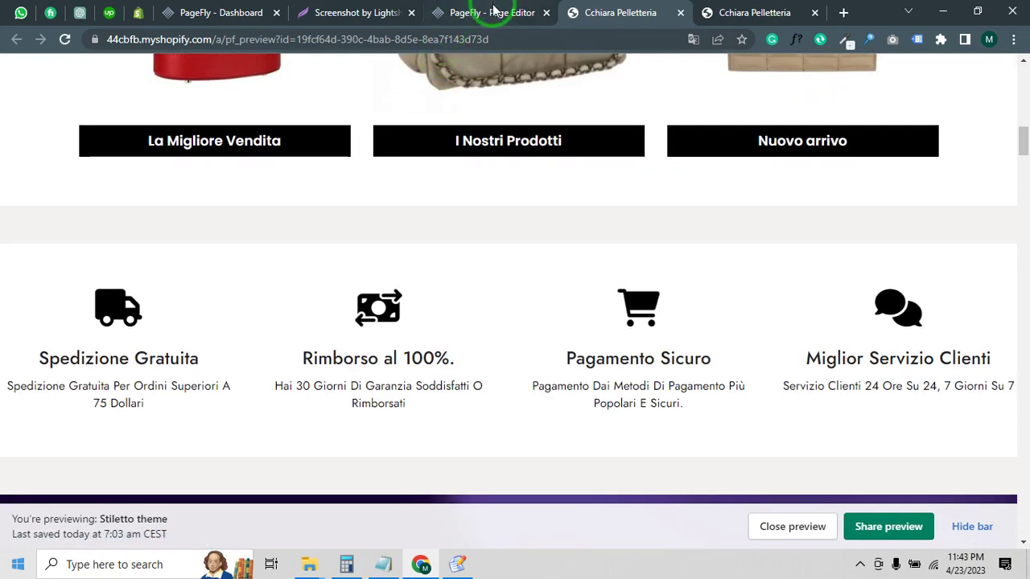
# Switch to the reference screenshot of the theme editor and examine the hidden items under POPUPS
pyautogui.click(179, 12)
pyautogui.click(344, 14)
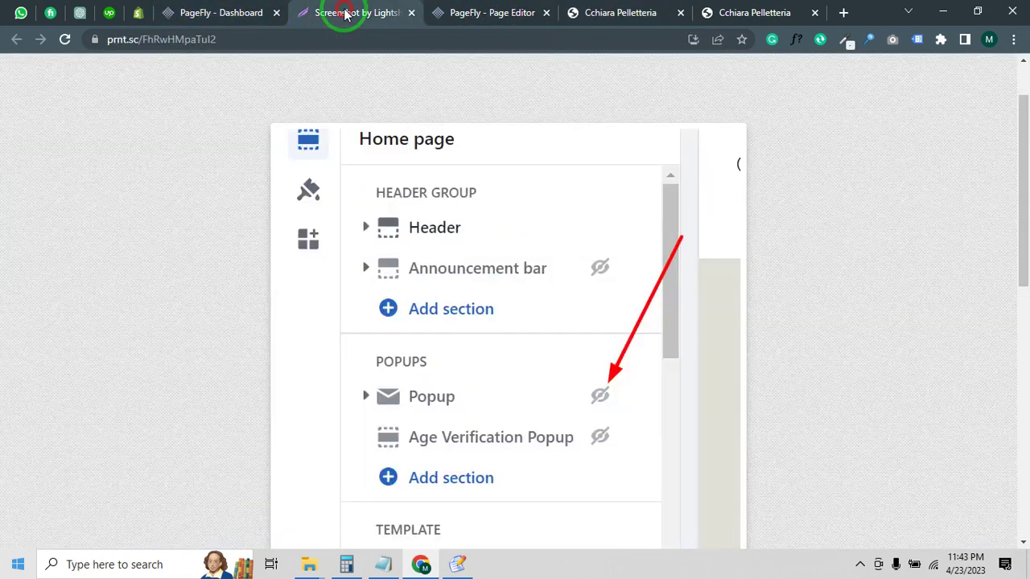
pyautogui.scroll(-3, 483, 257)
pyautogui.scroll(3, 502, 306)
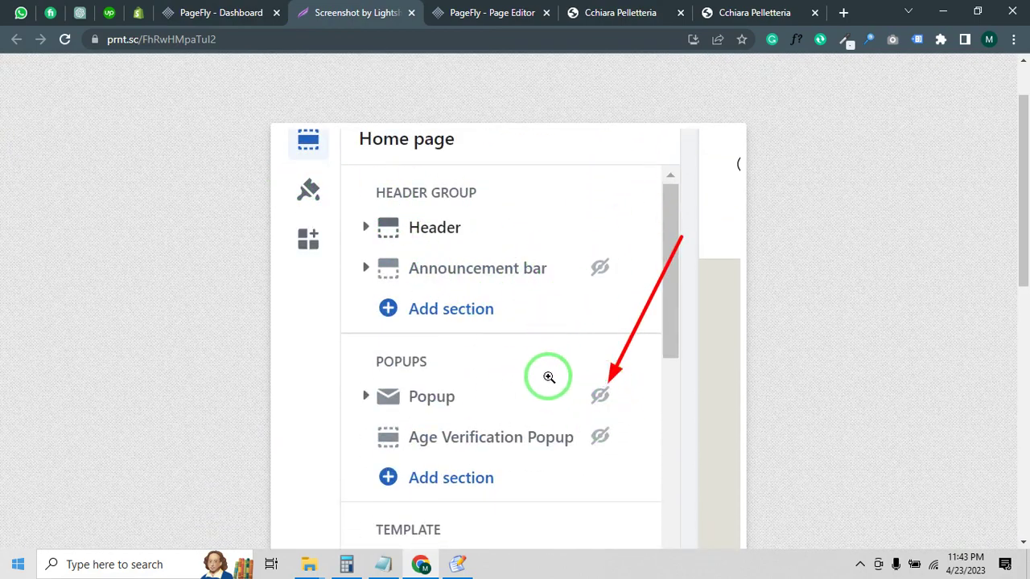
# Switch to the Shopify admin's themes page and open the Stiletto theme for customization
pyautogui.click(219, 14)
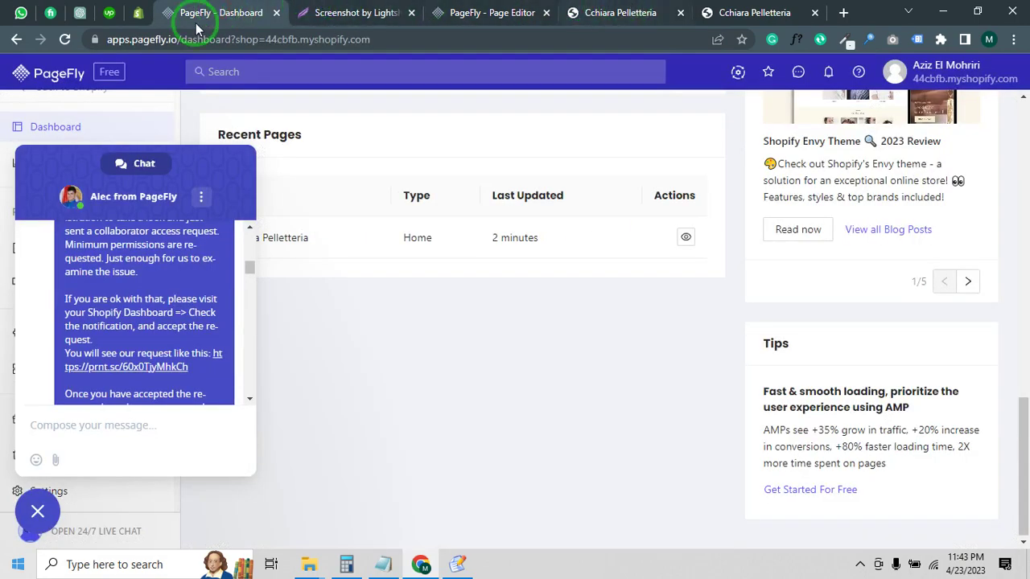
pyautogui.click(145, 13)
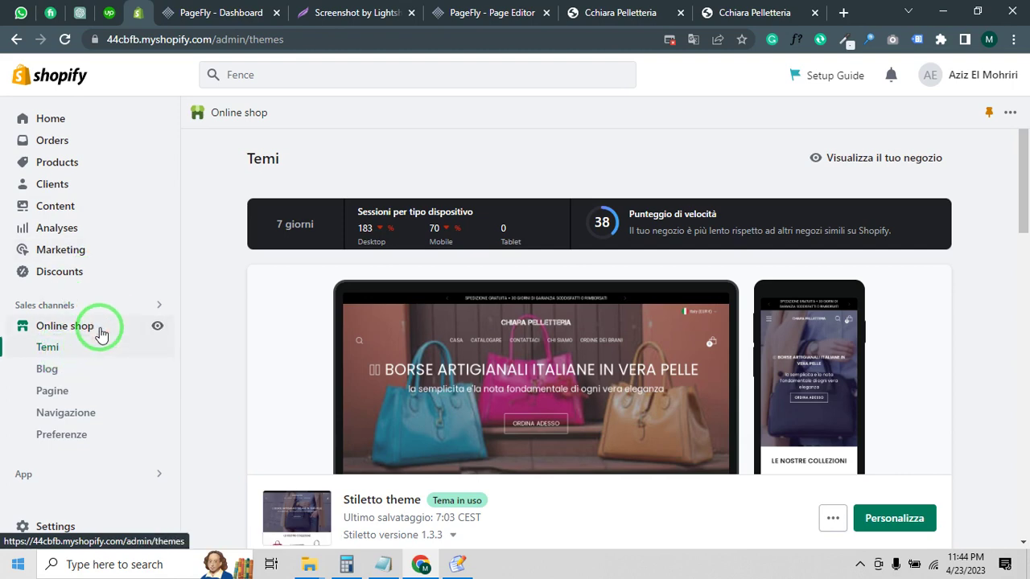
pyautogui.scroll(-5, 536, 352)
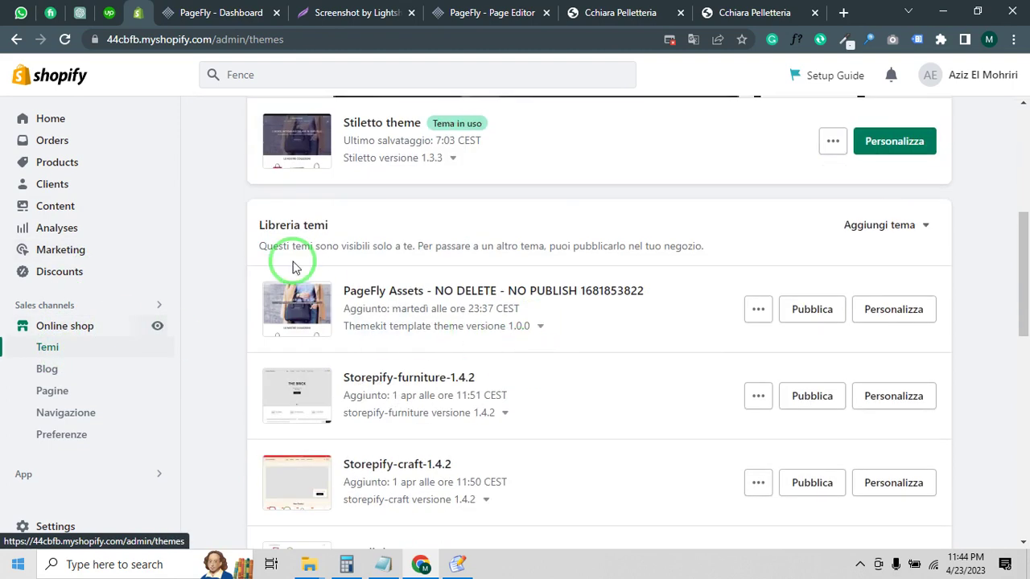
pyautogui.scroll(2, 773, 338)
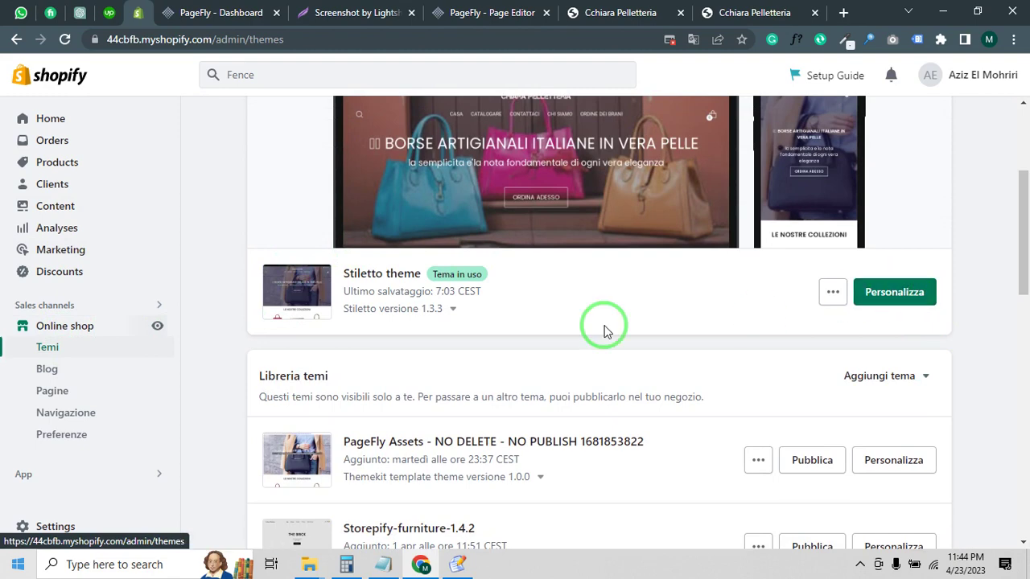
pyautogui.click(888, 296)
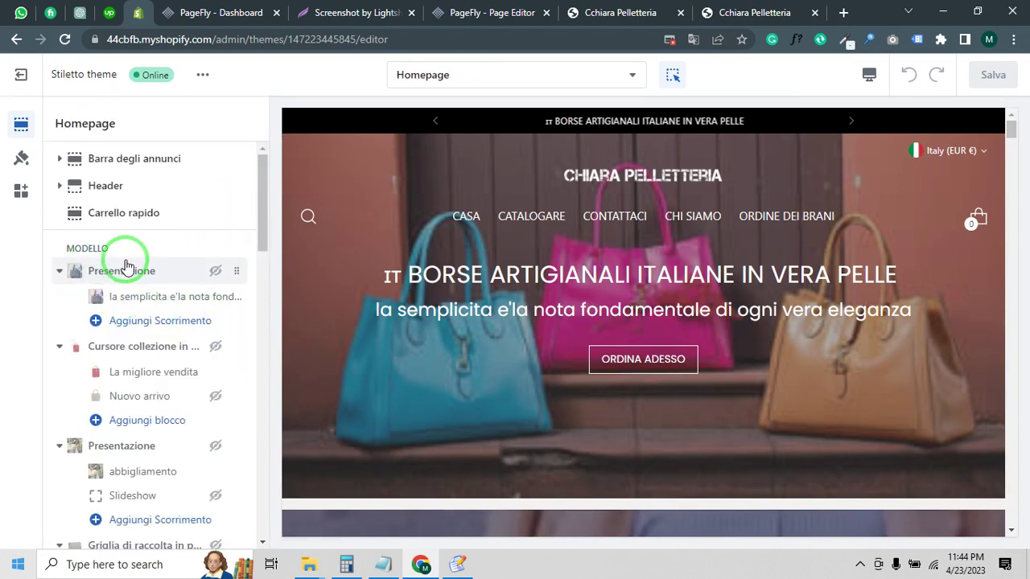
# Try showing the first Presentazione section and the Cursore collezione section on the homepage, hiding both again
pyautogui.scroll(-4, 211, 273)
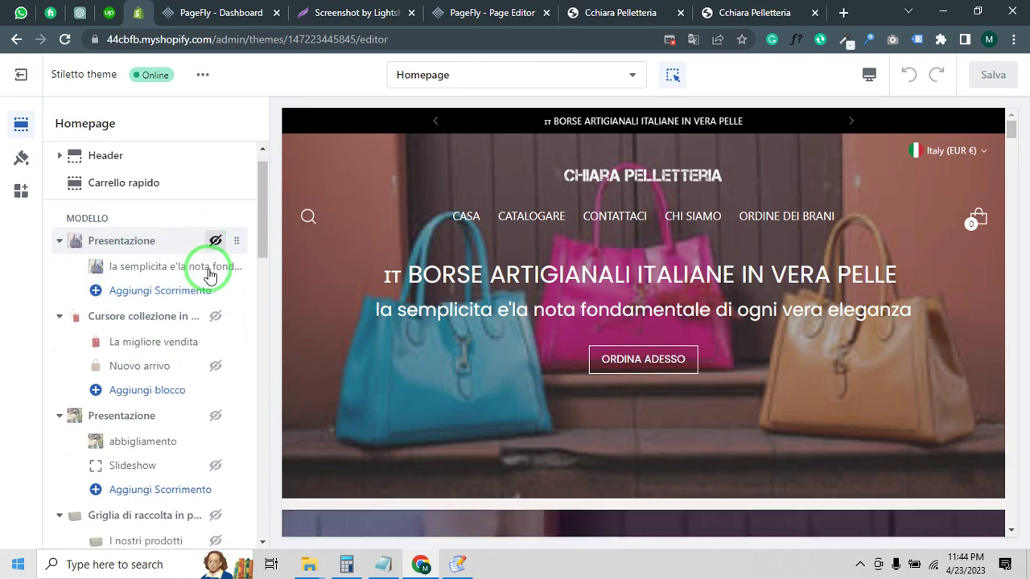
pyautogui.scroll(2, 214, 447)
pyautogui.scroll(3, 214, 446)
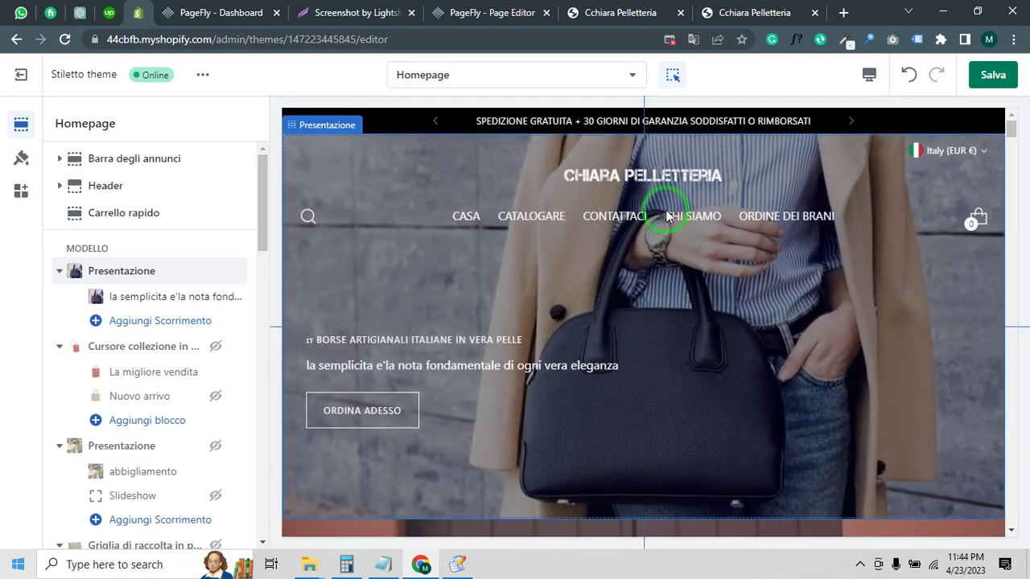
pyautogui.click(214, 347)
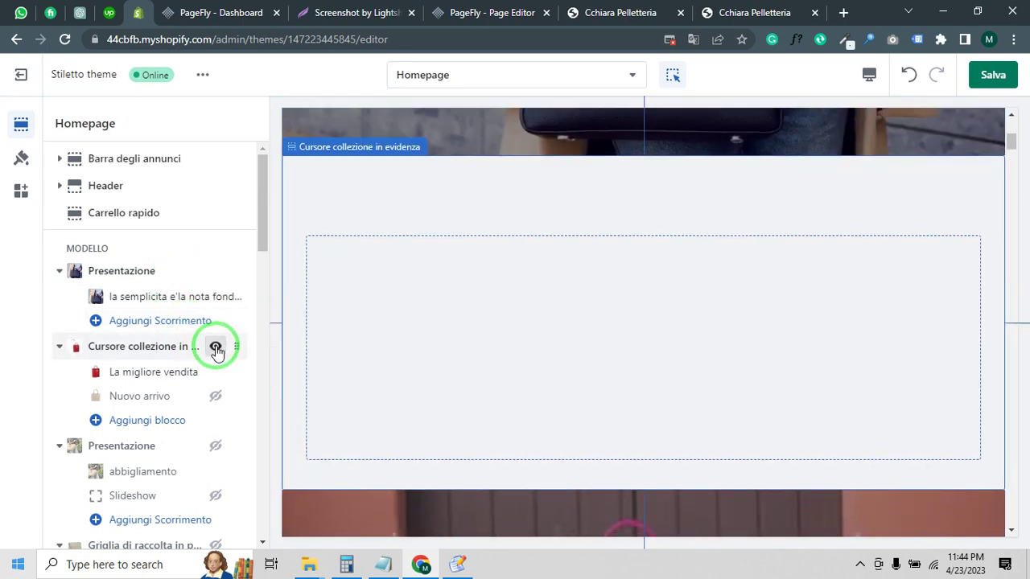
pyautogui.click(216, 348)
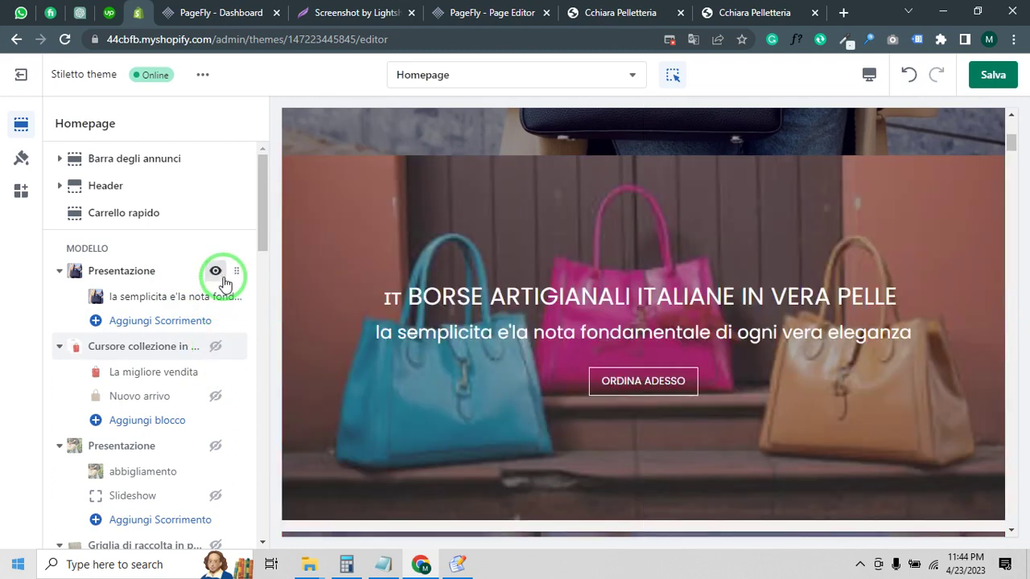
pyautogui.click(217, 274)
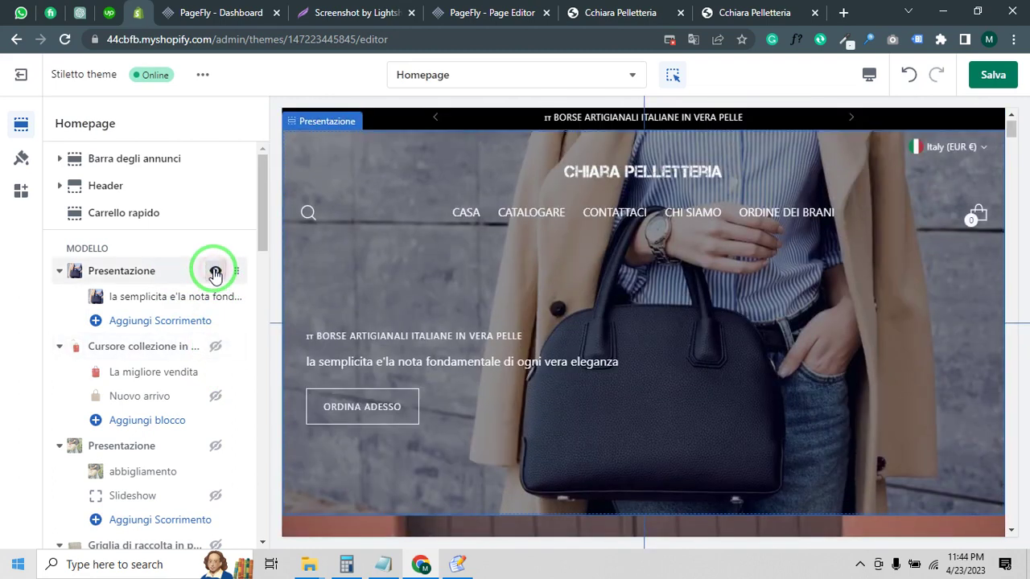
pyautogui.click(216, 274)
# Hide the "la semplicita e'la nota fond..." slide inside the first Presentazione section
pyautogui.scroll(-5, 605, 284)
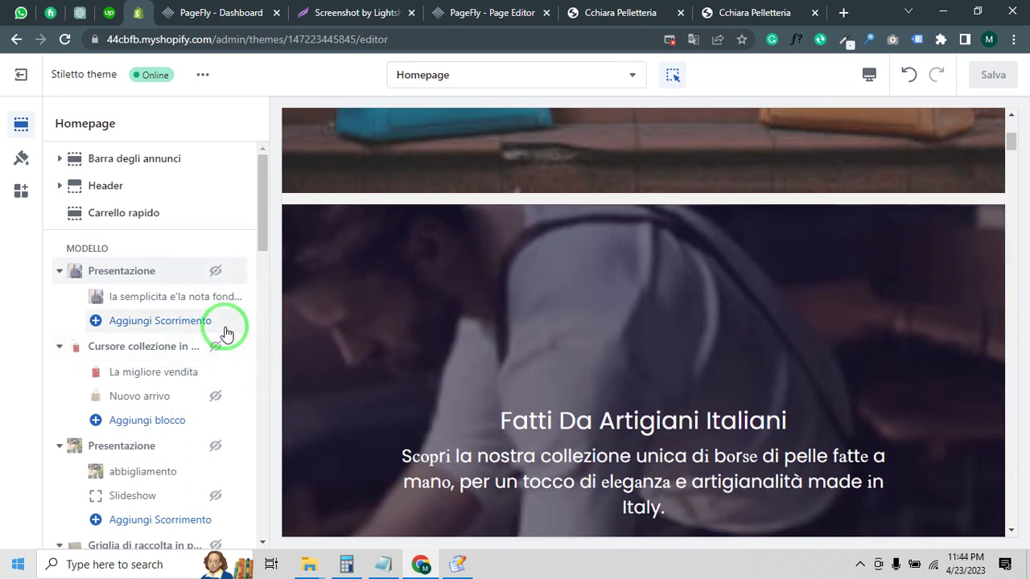
pyautogui.click(217, 272)
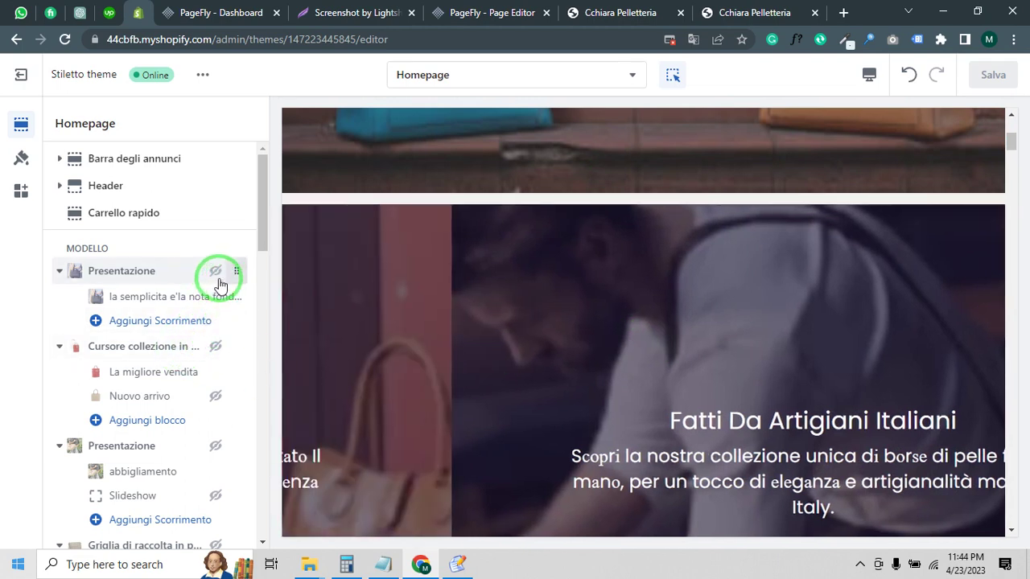
pyautogui.scroll(-5, 592, 382)
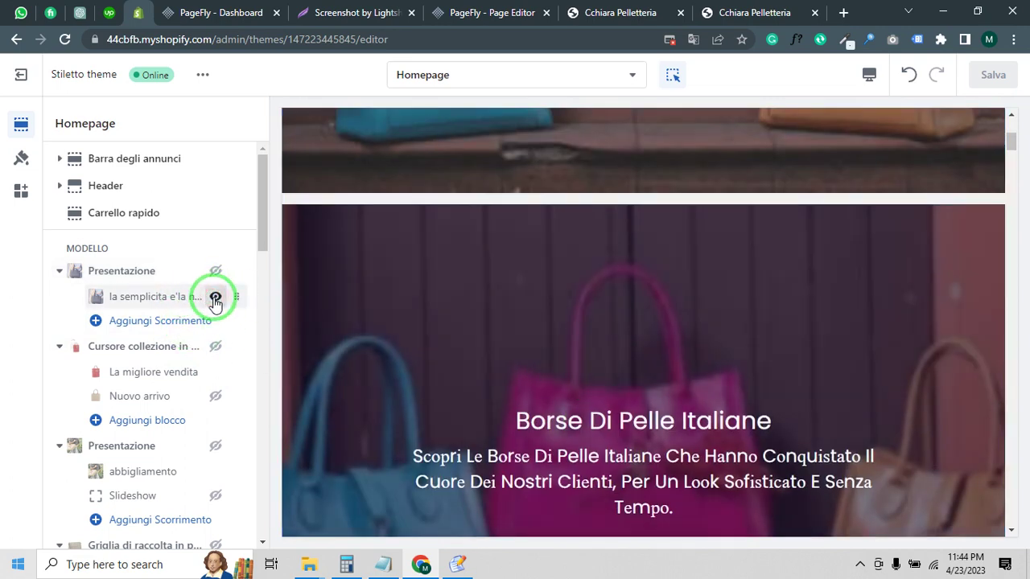
pyautogui.scroll(-4, 194, 322)
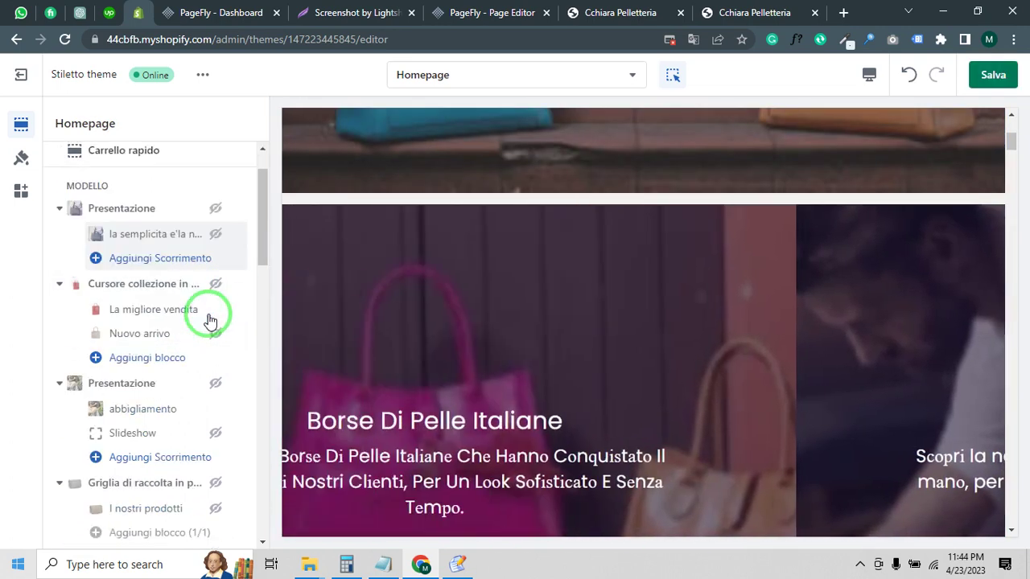
# Examine the homepage preview from the header and hero through LE NOSTRE COLLEZIONI to TESTIMONIANZA, along with the section list
pyautogui.scroll(4, 412, 447)
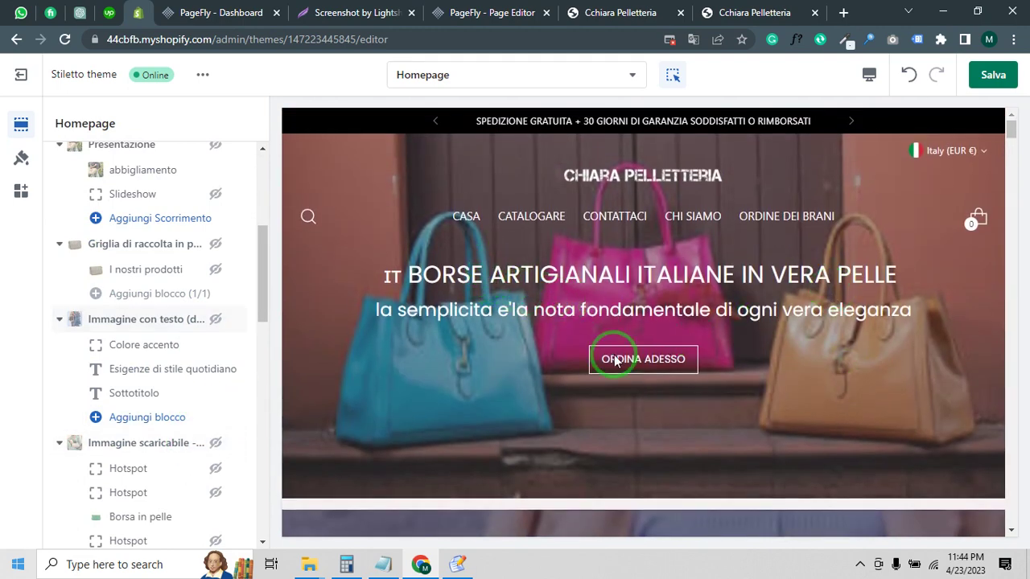
pyautogui.scroll(-1, 682, 257)
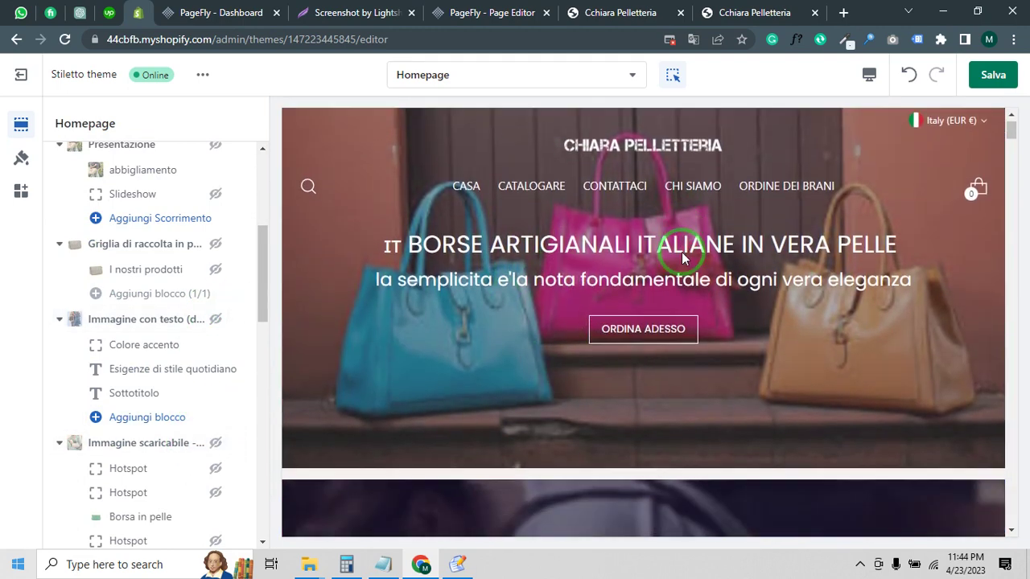
pyautogui.scroll(-10, 682, 257)
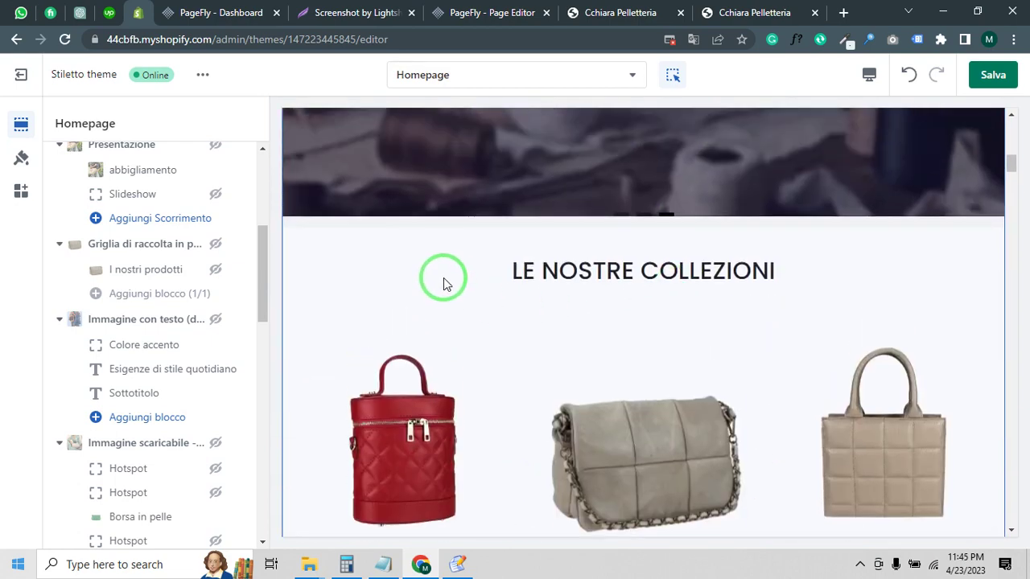
pyautogui.scroll(3, 443, 278)
pyautogui.scroll(3, 570, 269)
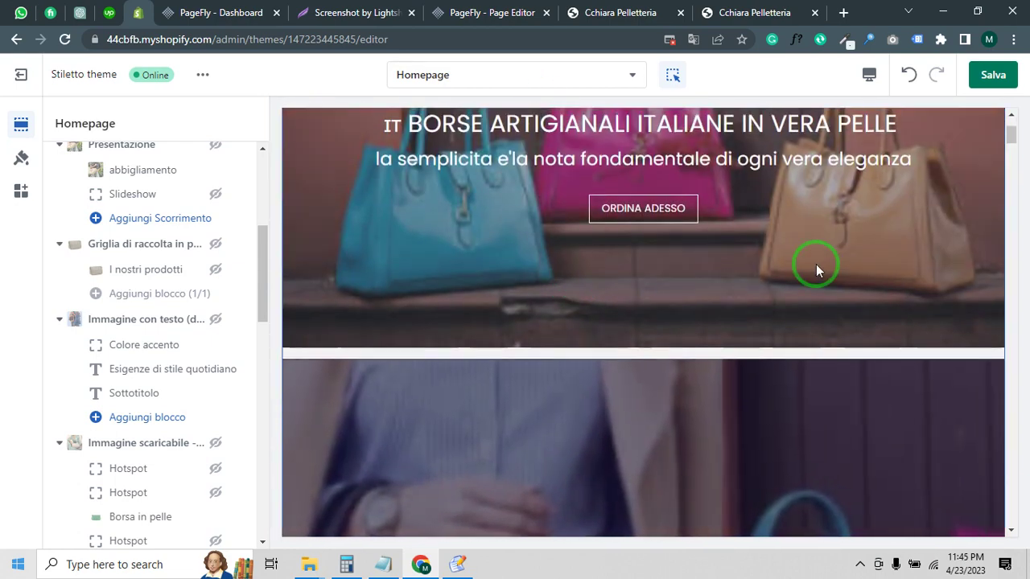
pyautogui.scroll(1, 773, 258)
pyautogui.scroll(1, 652, 304)
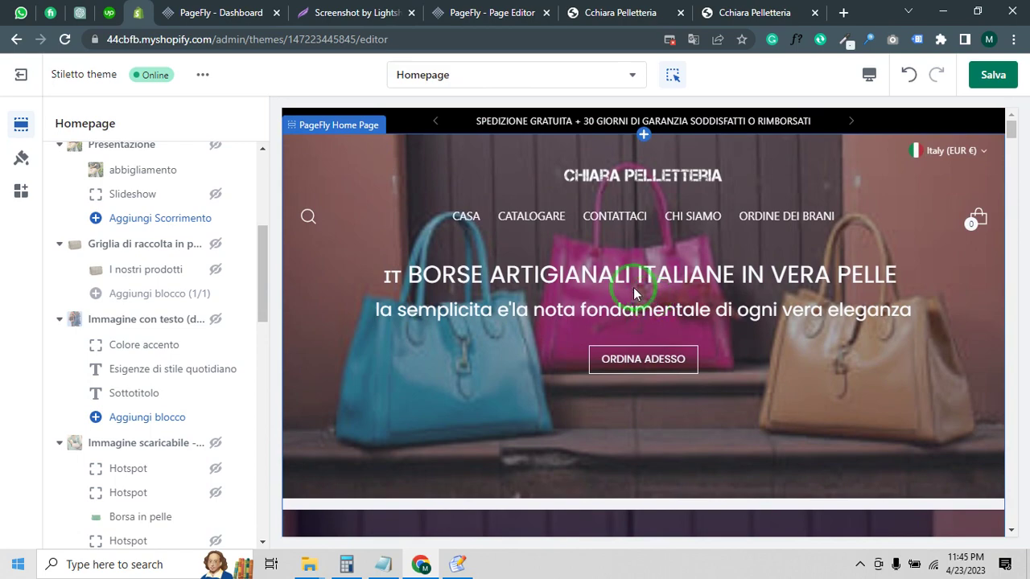
pyautogui.scroll(-3, 594, 246)
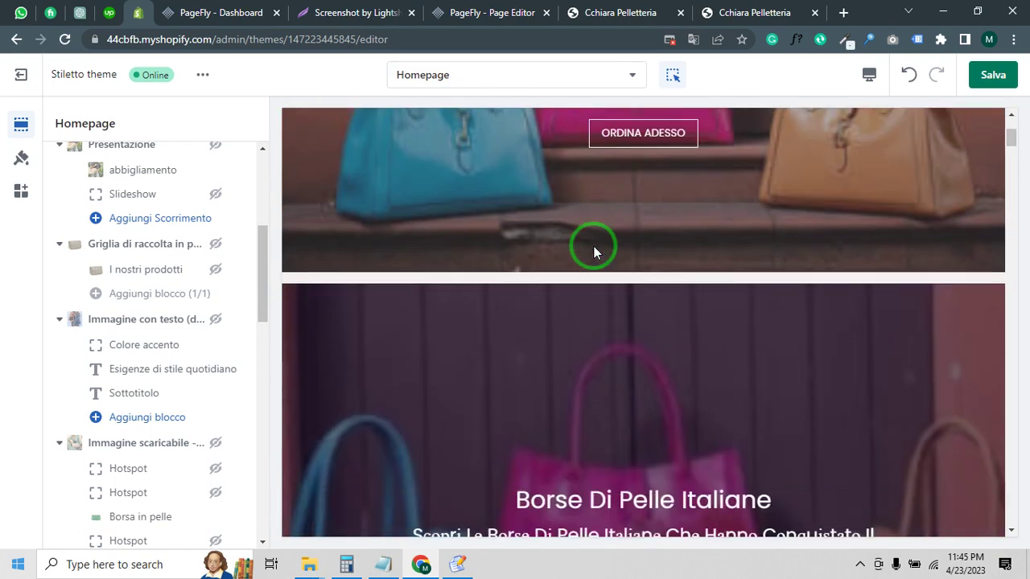
pyautogui.scroll(-5, 821, 428)
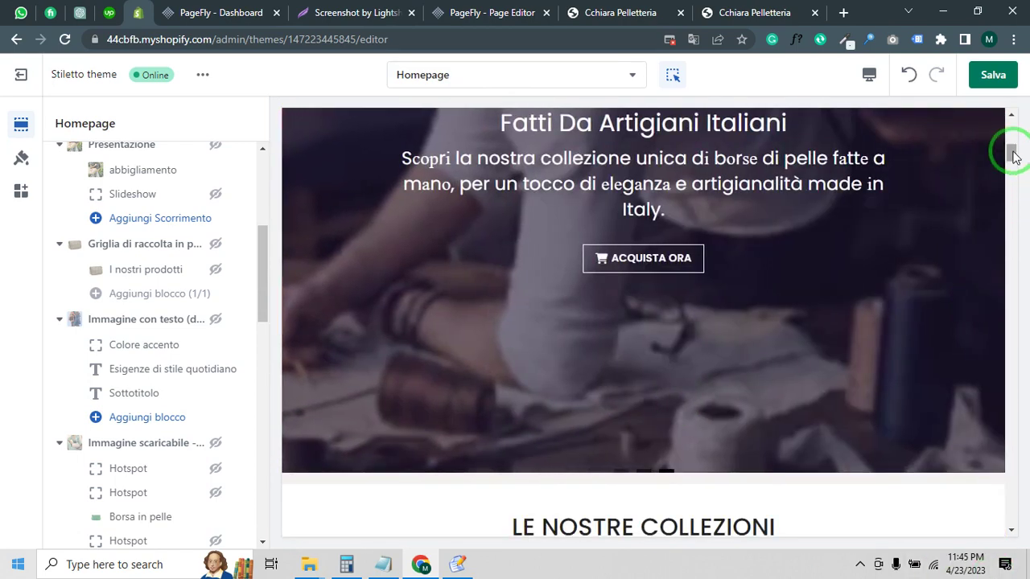
pyautogui.moveTo(1014, 157); pyautogui.dragTo(1013, 121)
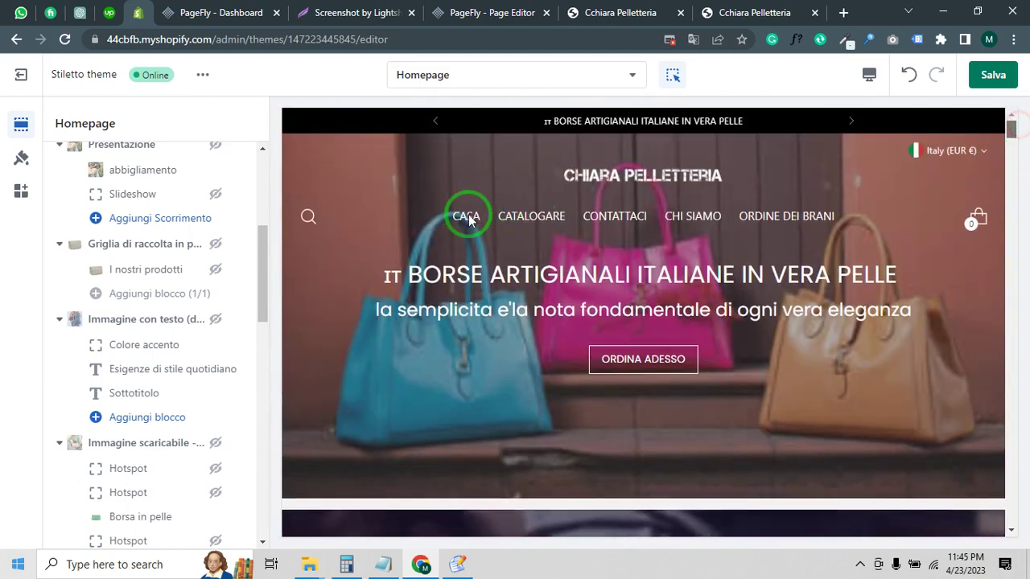
pyautogui.scroll(-3, 927, 213)
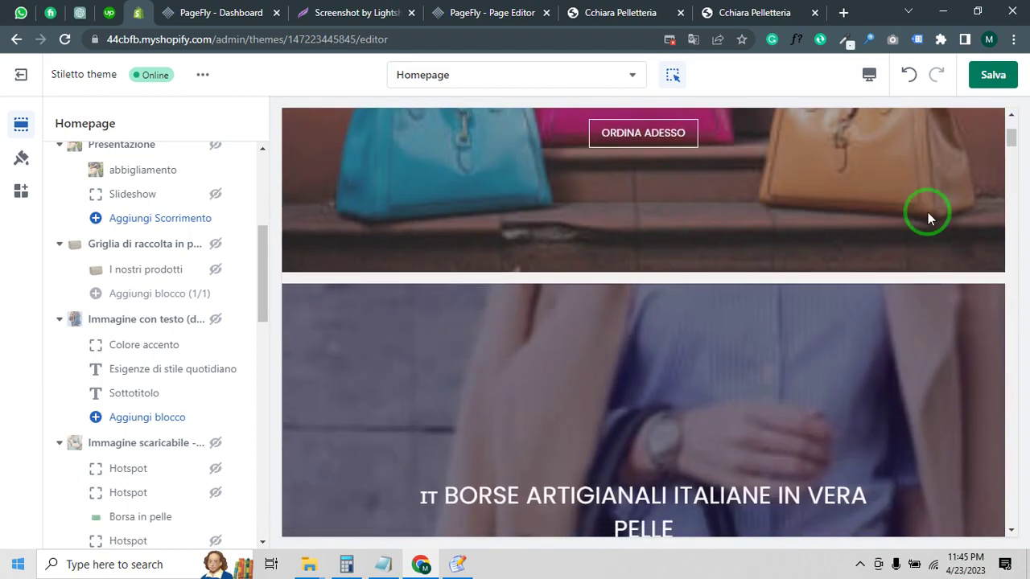
pyautogui.moveTo(1011, 149); pyautogui.dragTo(1014, 316)
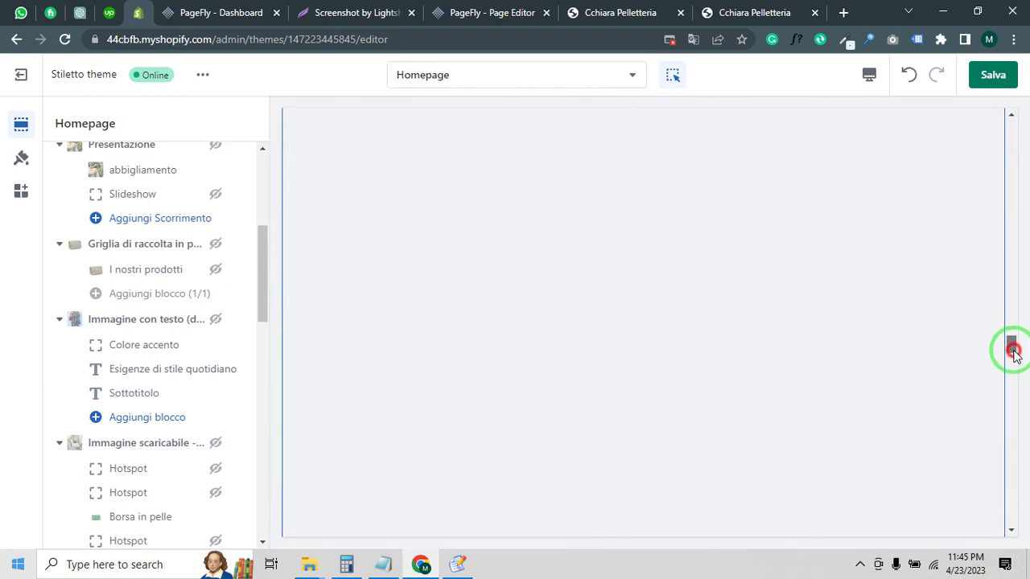
pyautogui.scroll(-4, 757, 403)
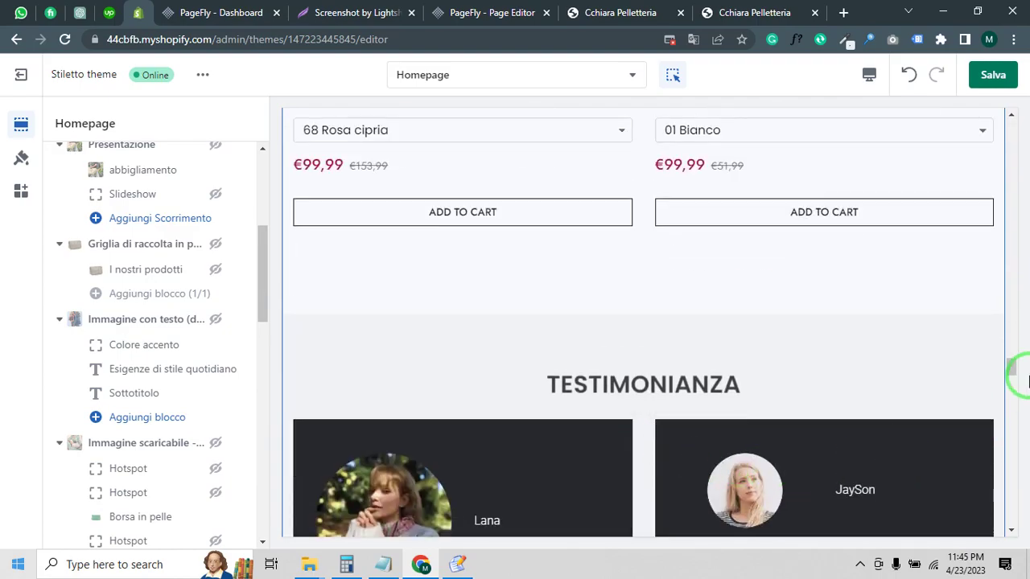
pyautogui.moveTo(1011, 363); pyautogui.dragTo(948, 102)
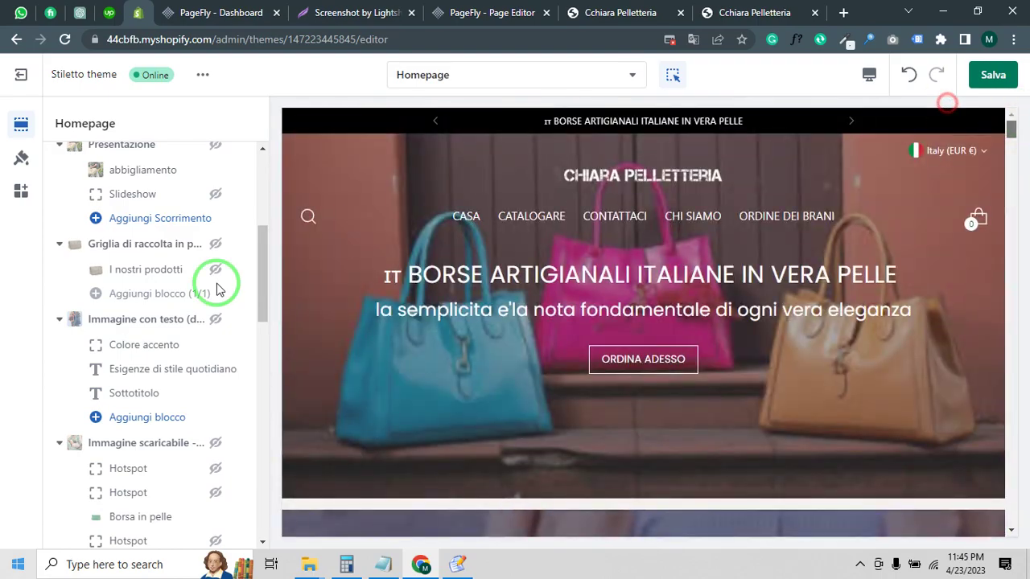
pyautogui.scroll(4, 167, 246)
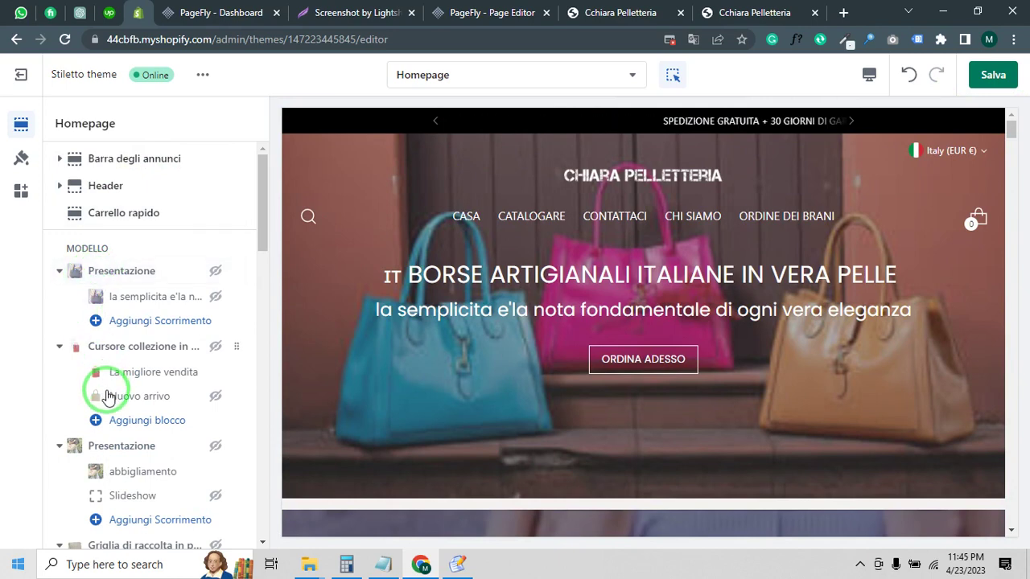
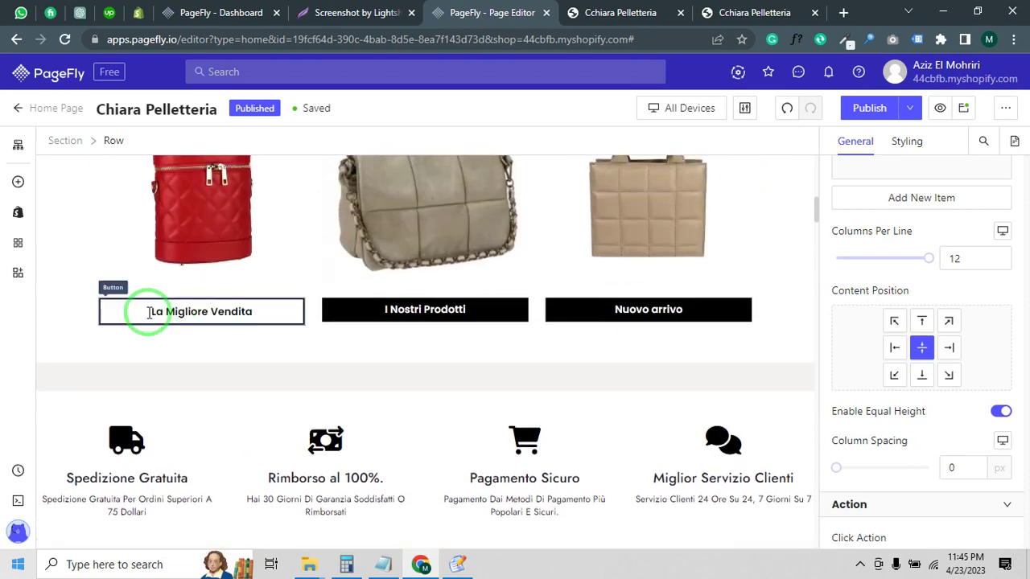
# Switch back to the PageFly editor, review the three collection buttons and select the LE NOSTRE COLLEZIONI section
pyautogui.scroll(-2, 108, 253)
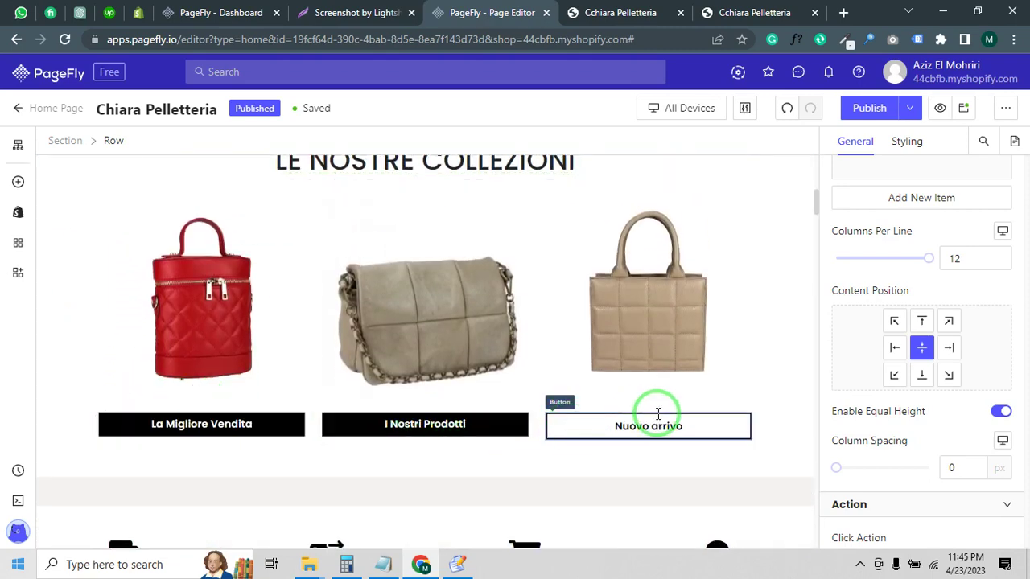
pyautogui.scroll(1, 173, 379)
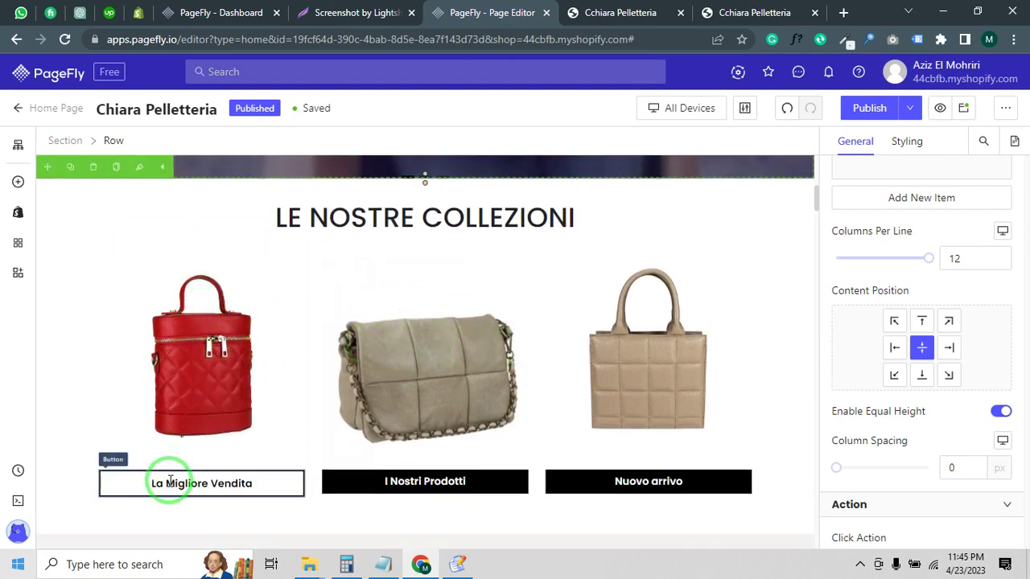
pyautogui.scroll(-2, 247, 473)
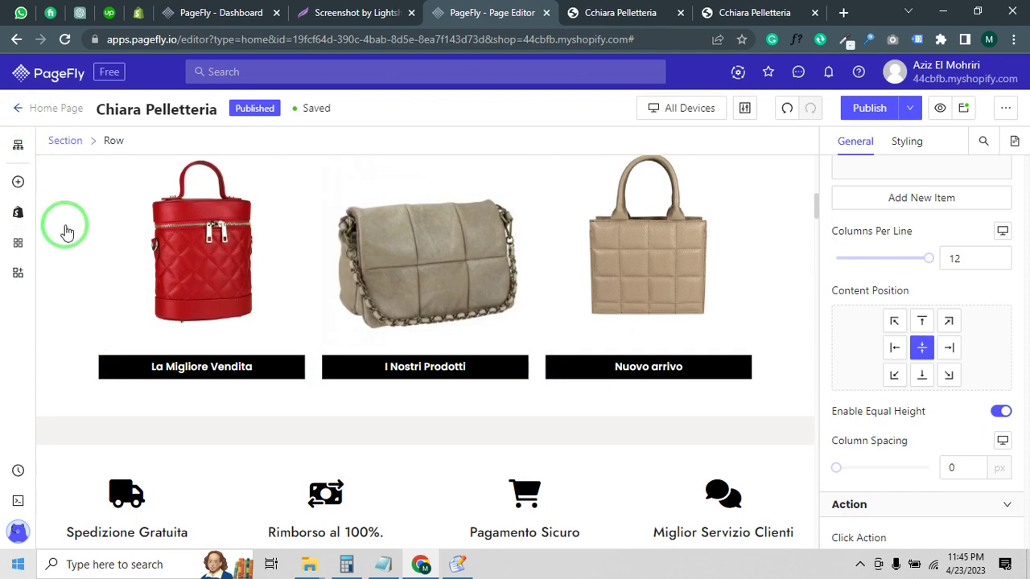
pyautogui.scroll(2, 185, 223)
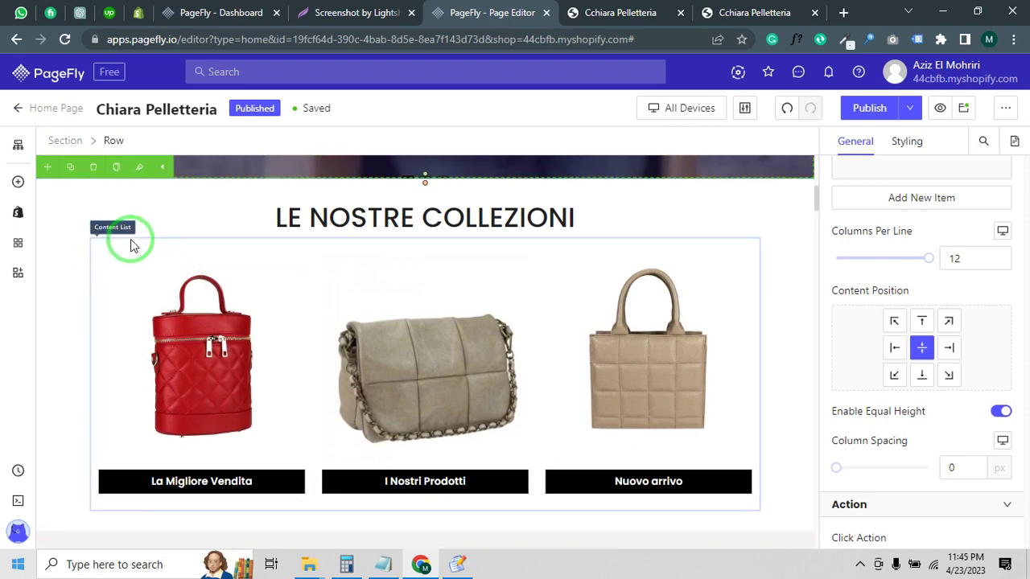
pyautogui.click(81, 233)
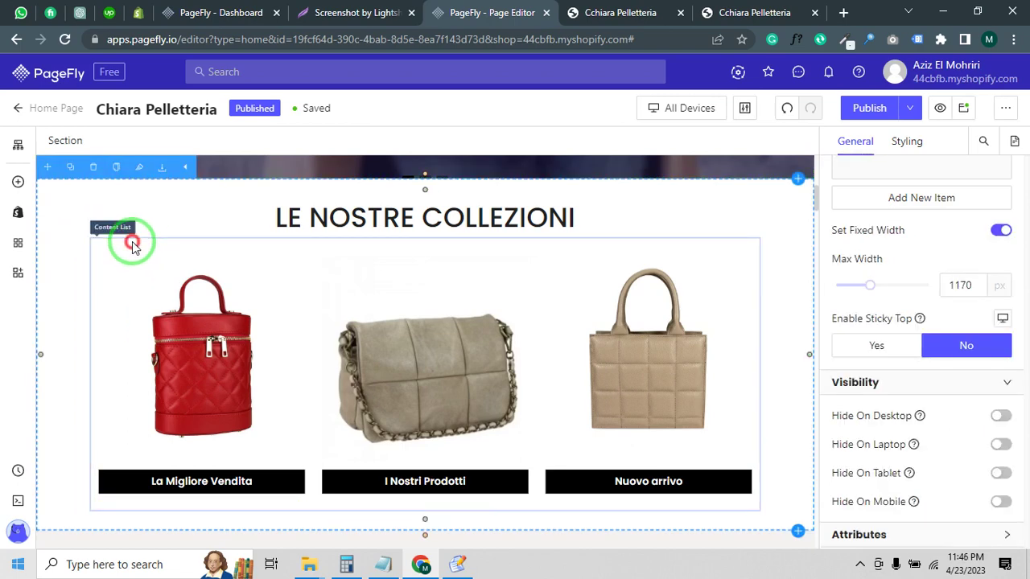
# Select the content list holding the three collections and search the Shopify elements for "coll"
pyautogui.click(132, 245)
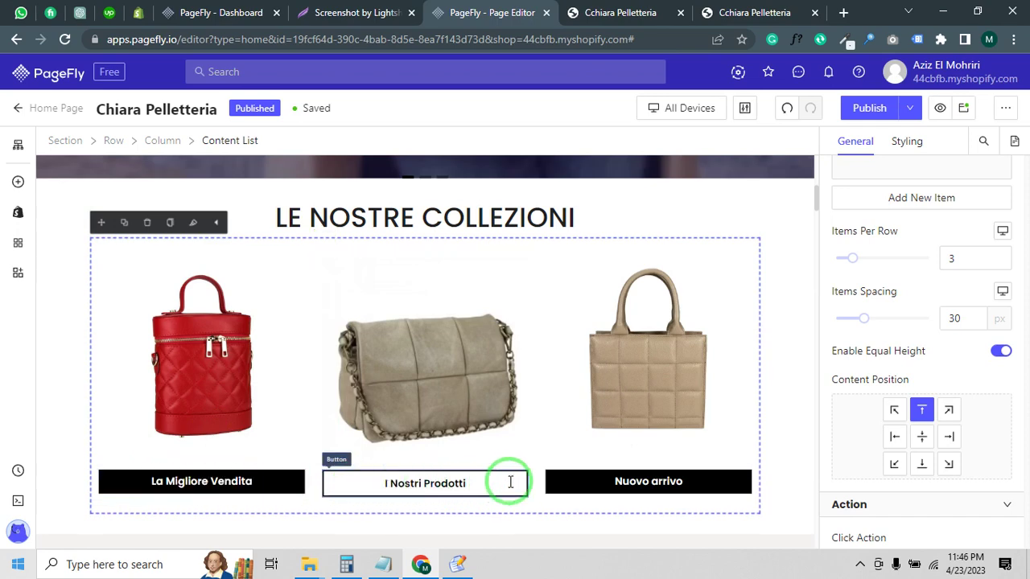
pyautogui.scroll(-2, 566, 475)
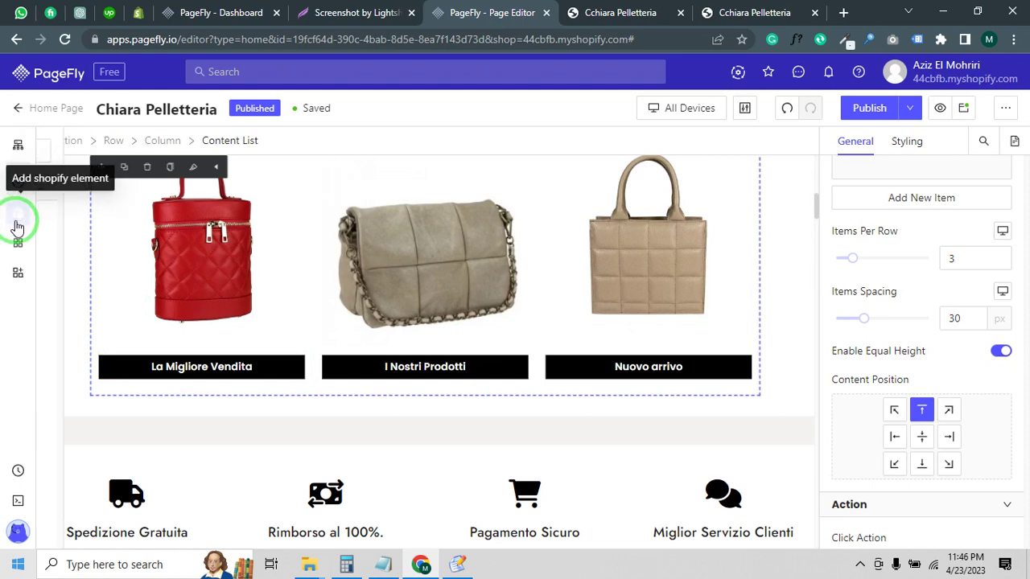
pyautogui.click(17, 215)
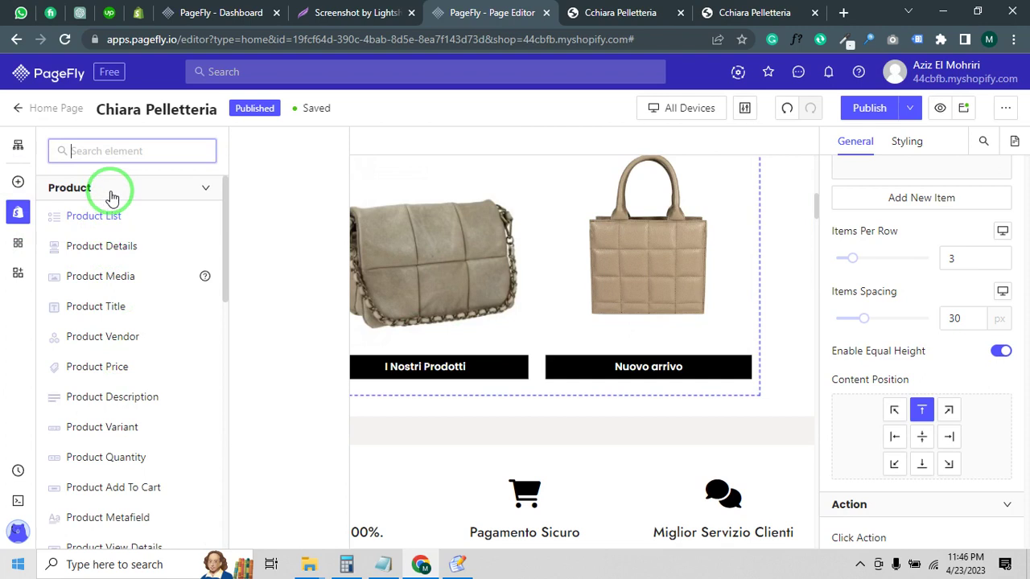
pyautogui.moveTo(113, 197)
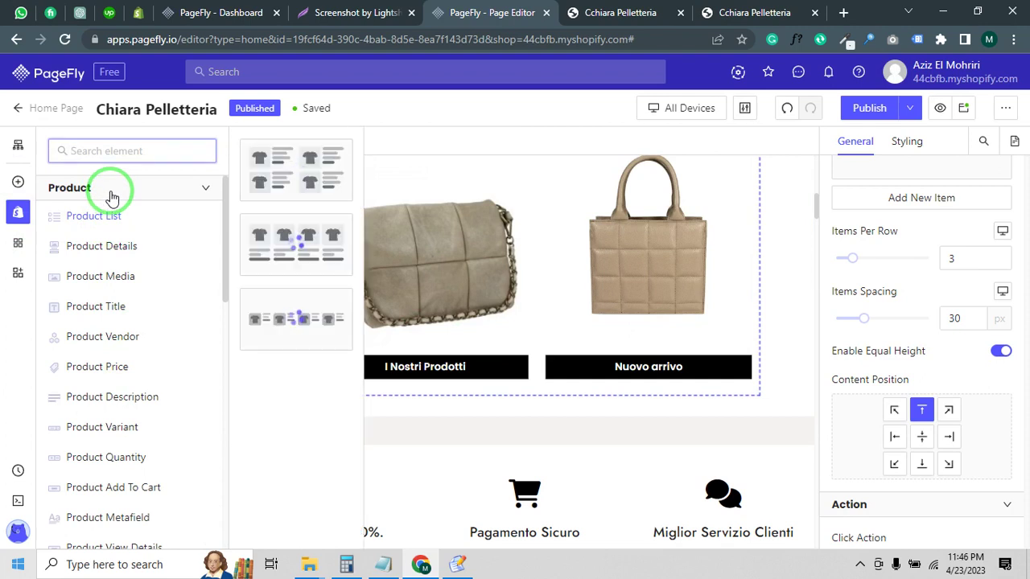
pyautogui.write('coll')
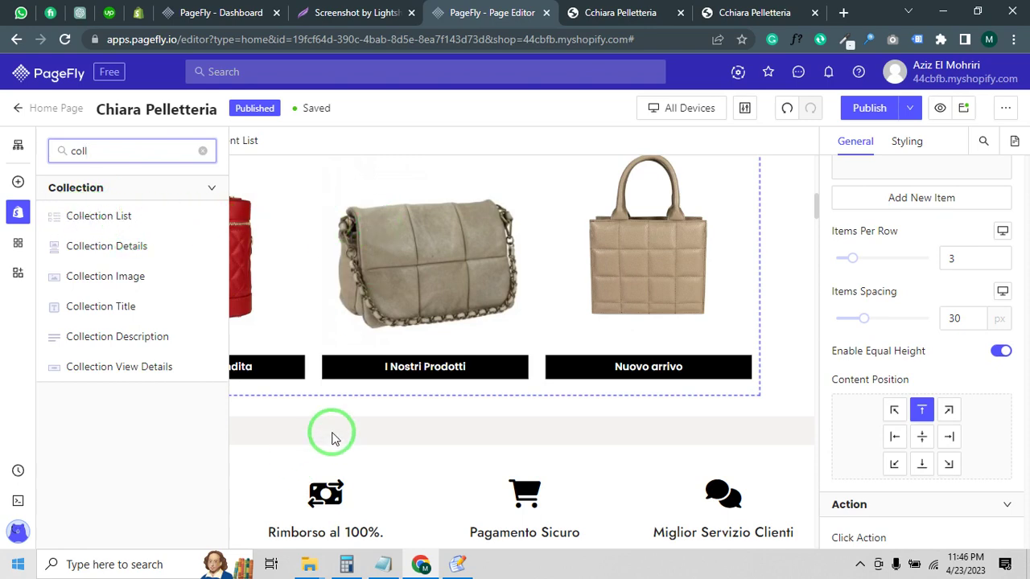
pyautogui.click(361, 427)
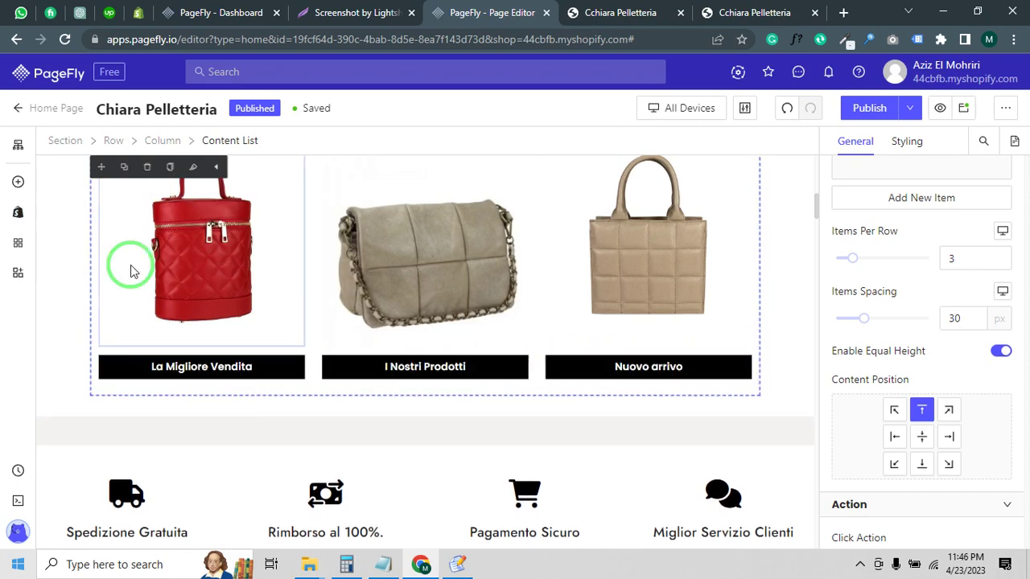
# Inspect the LE NOSTRE COLLEZIONI content list and the settings of its bag images
pyautogui.scroll(2, 123, 321)
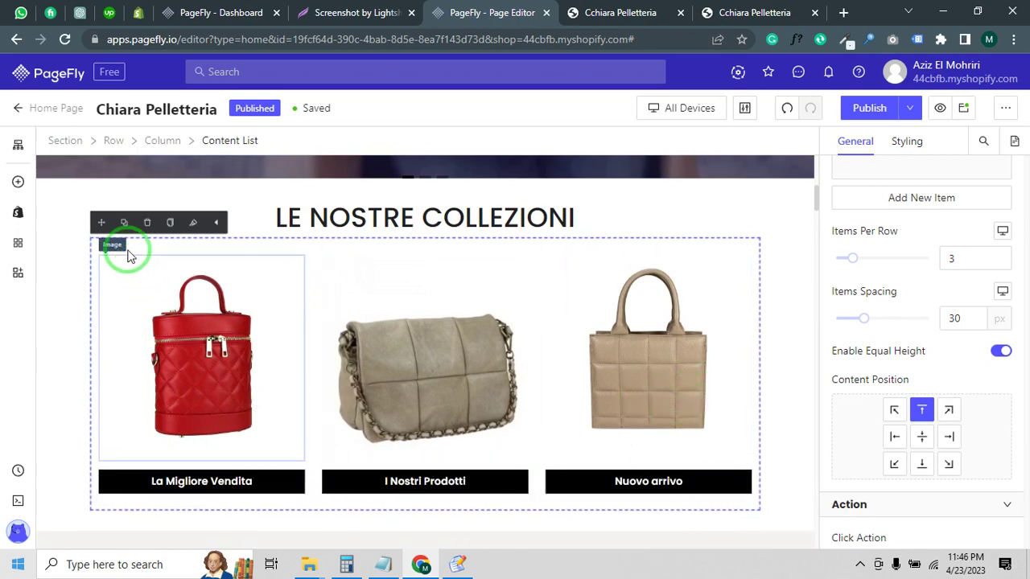
pyautogui.click(73, 237)
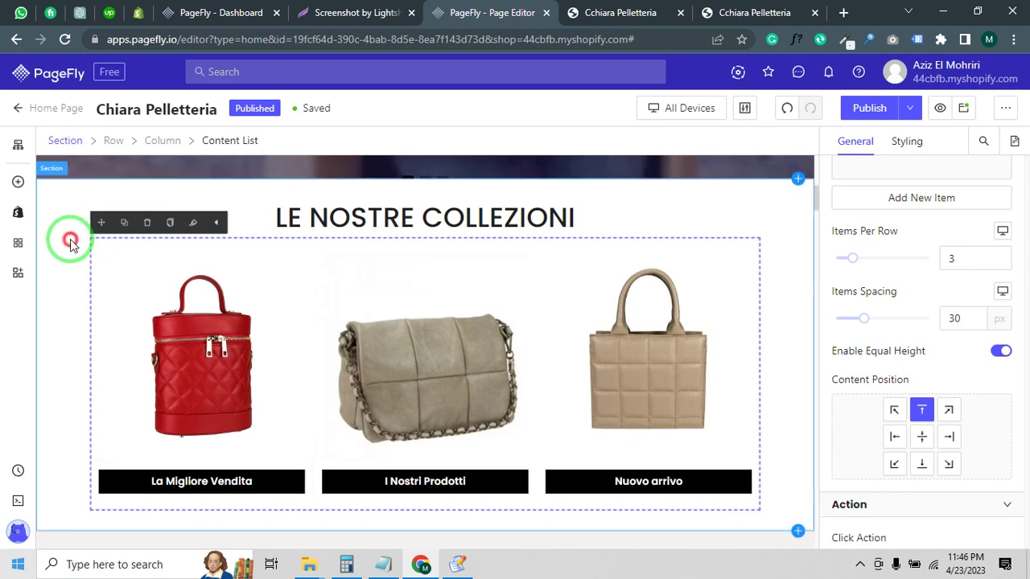
pyautogui.click(123, 249)
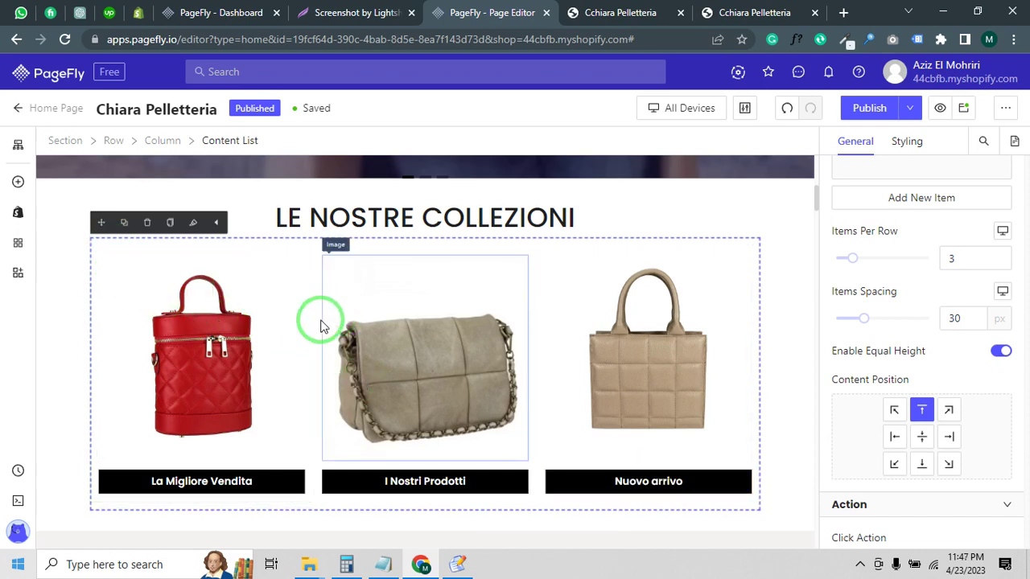
pyautogui.click(162, 330)
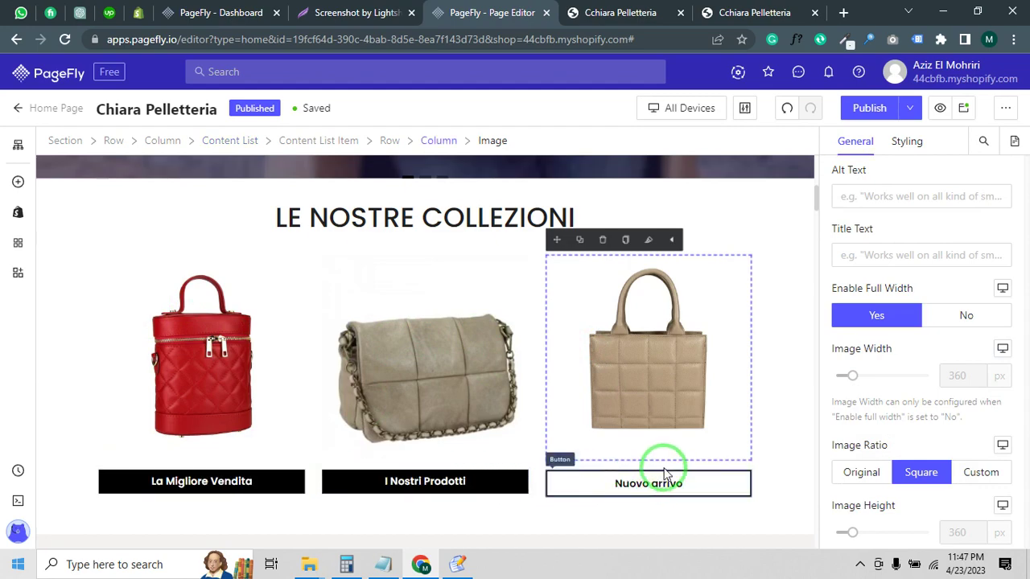
# Select the first product's main media under I NOSTRI PRODOTTI PIÙ VENDUTI and review its media ratio and position settings
pyautogui.scroll(-6, 398, 471)
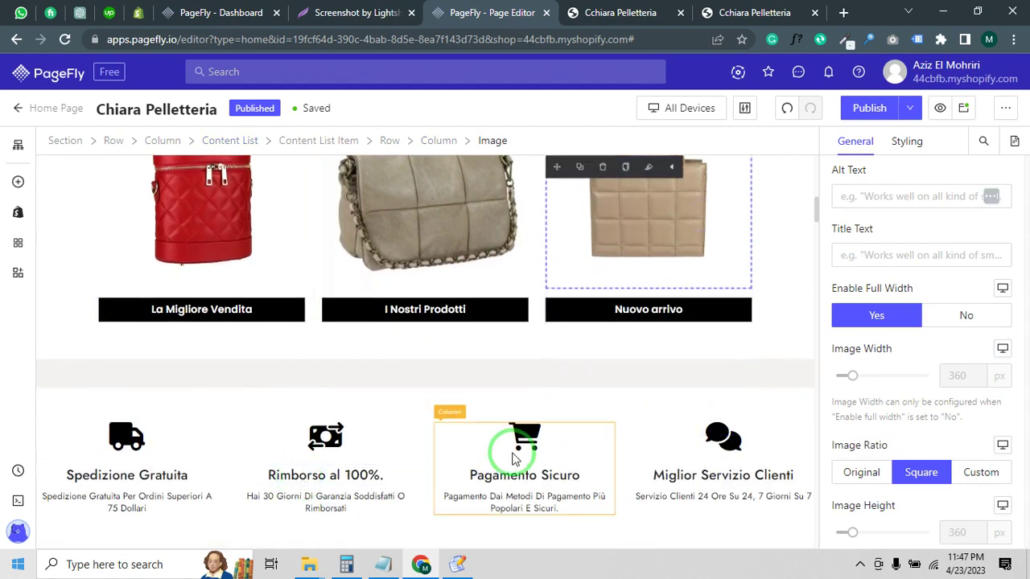
pyautogui.scroll(-8, 396, 435)
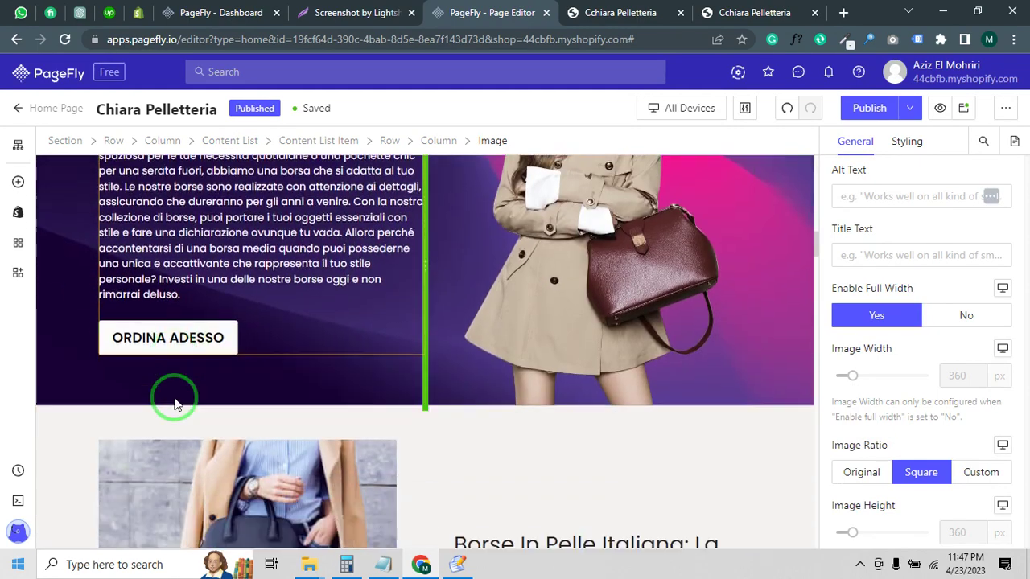
pyautogui.scroll(15, 447, 405)
pyautogui.scroll(-3, 446, 406)
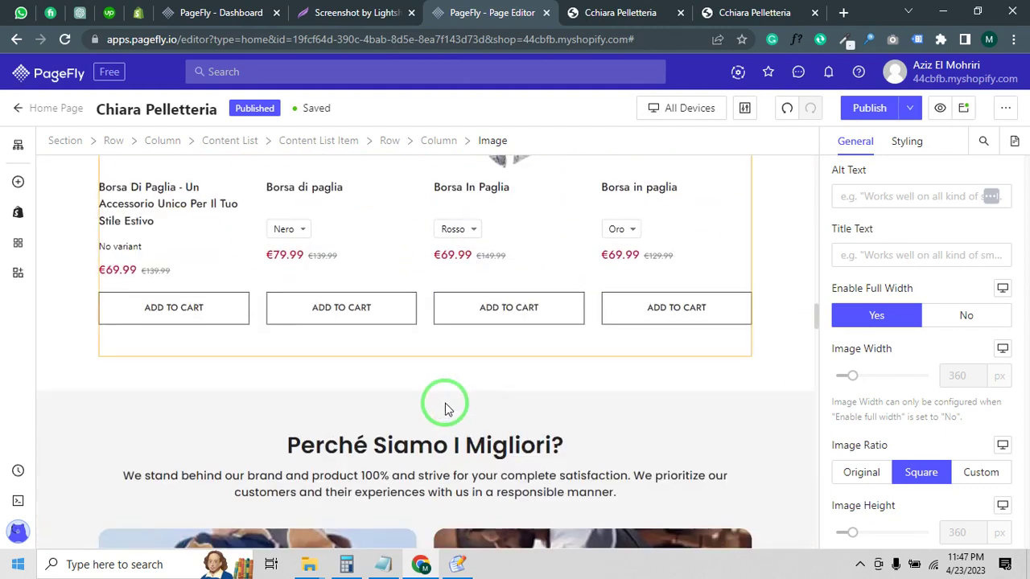
pyautogui.scroll(3, 438, 408)
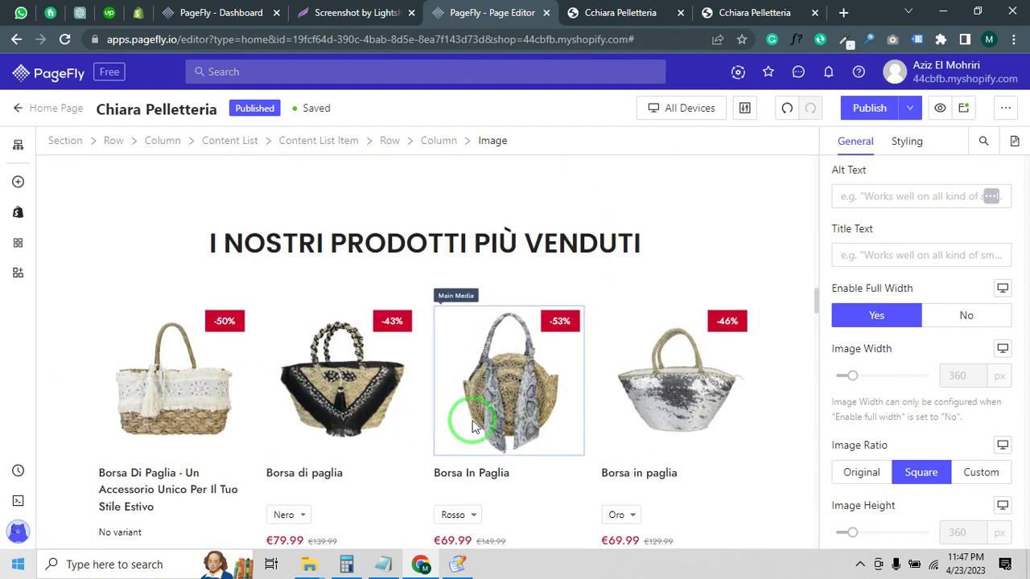
pyautogui.click(211, 406)
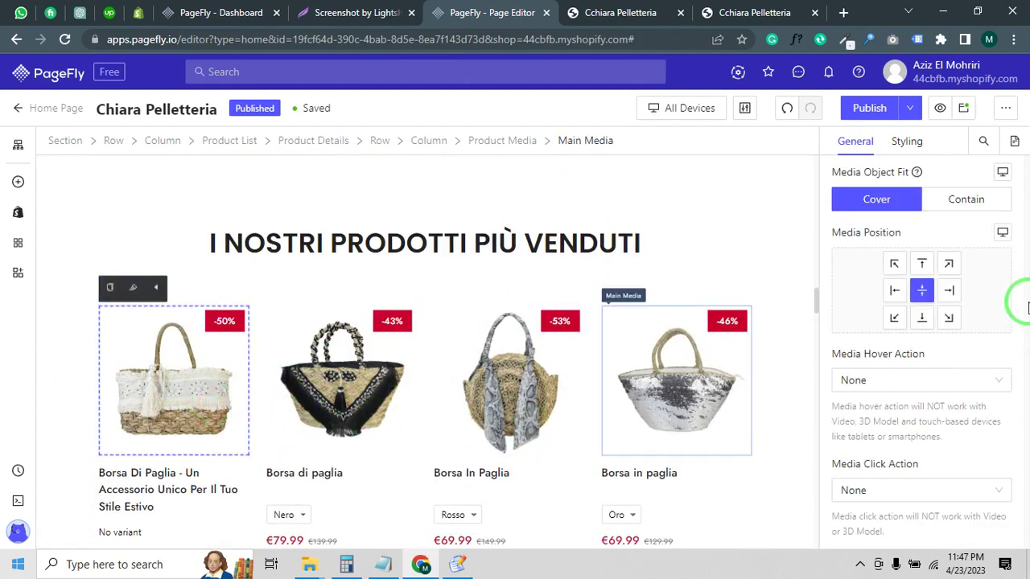
pyautogui.scroll(3, 1017, 318)
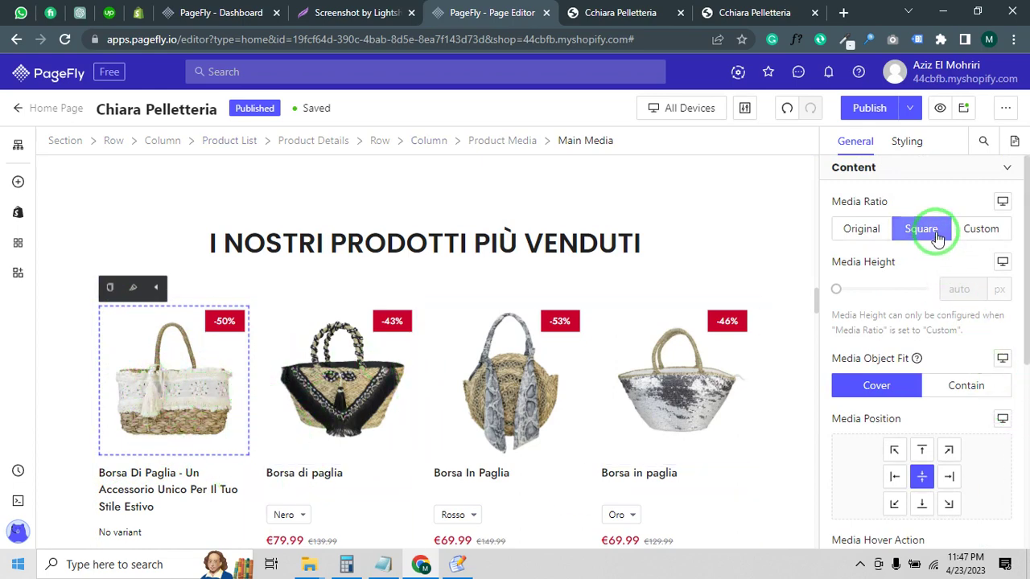
# Examine the page sections from Perché Siamo I Migliori through testimonials, blog posts and PRODOTTO IN EVIDENZA to UNISCITI A NOI
pyautogui.scroll(-6, 504, 407)
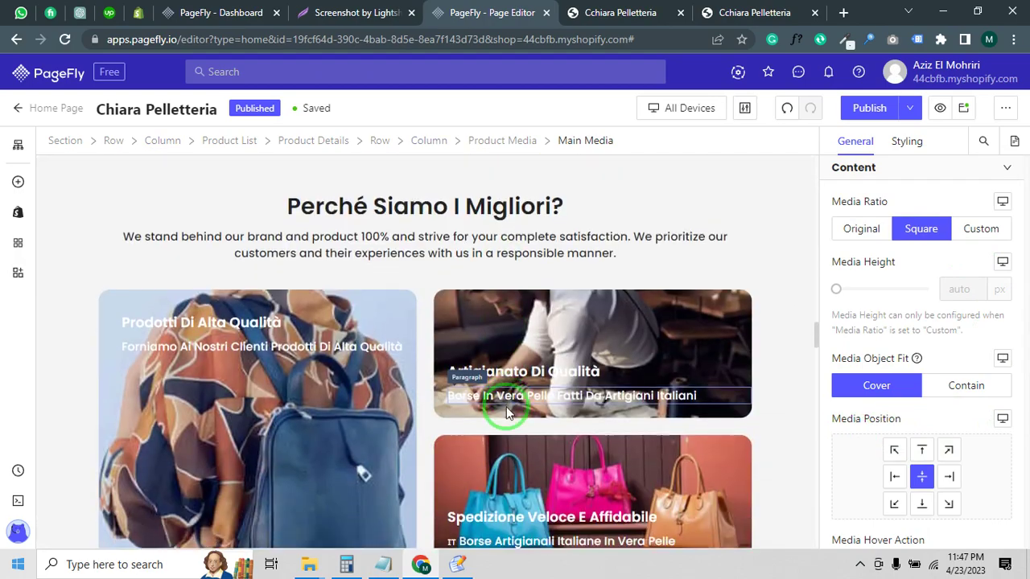
pyautogui.scroll(-10, 506, 407)
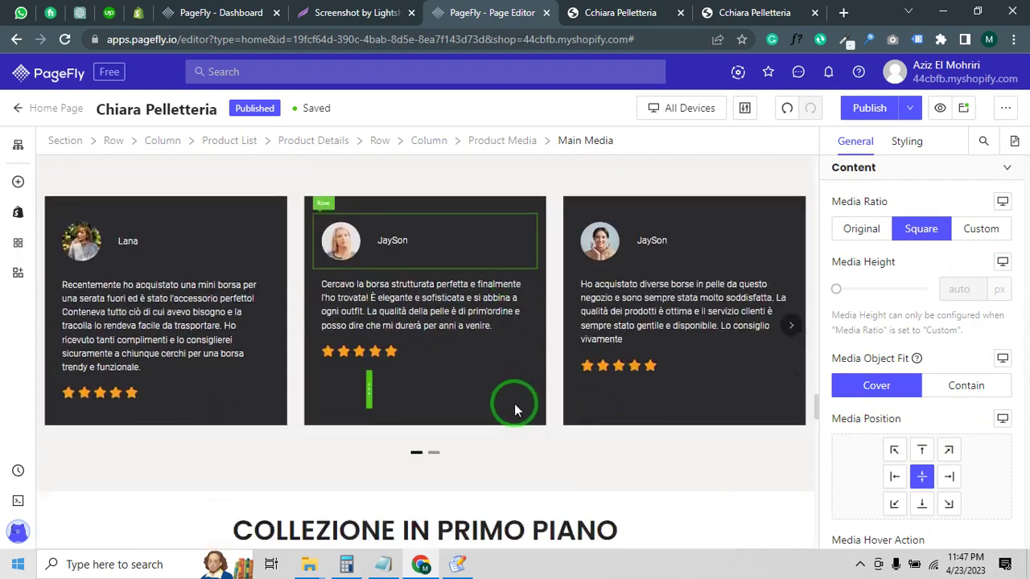
pyautogui.scroll(-10, 515, 404)
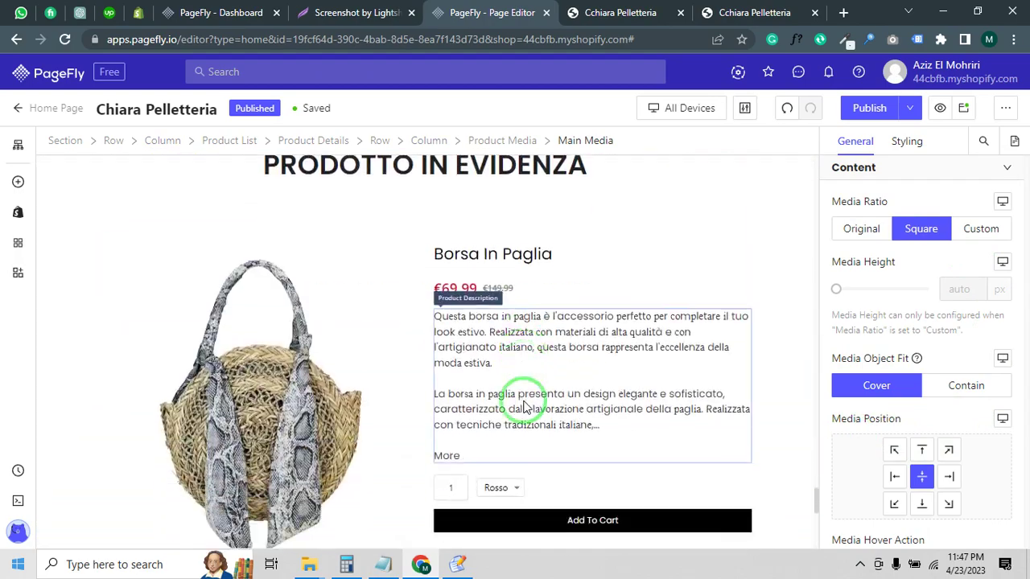
pyautogui.scroll(-8, 523, 407)
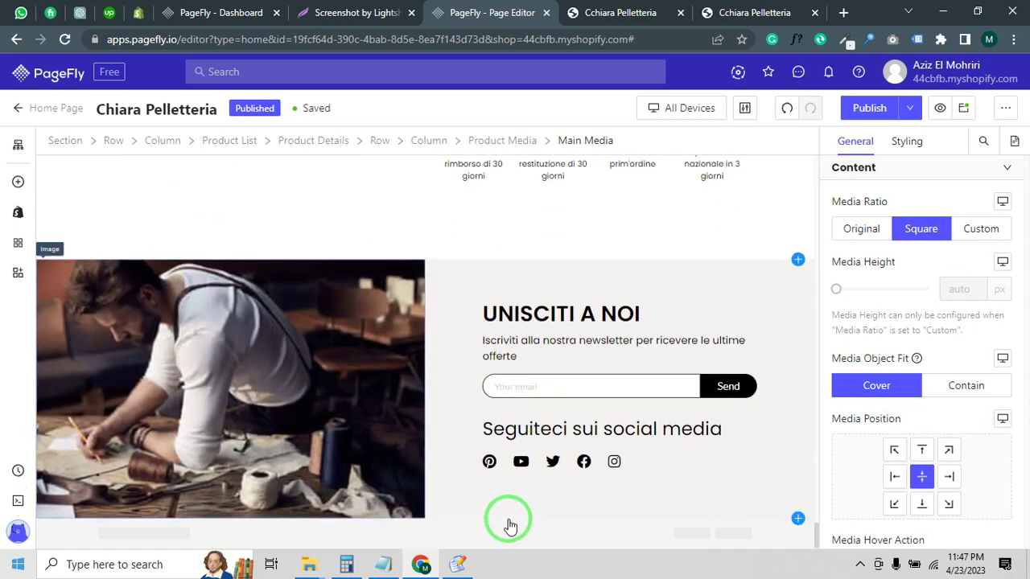
pyautogui.scroll(3, 510, 515)
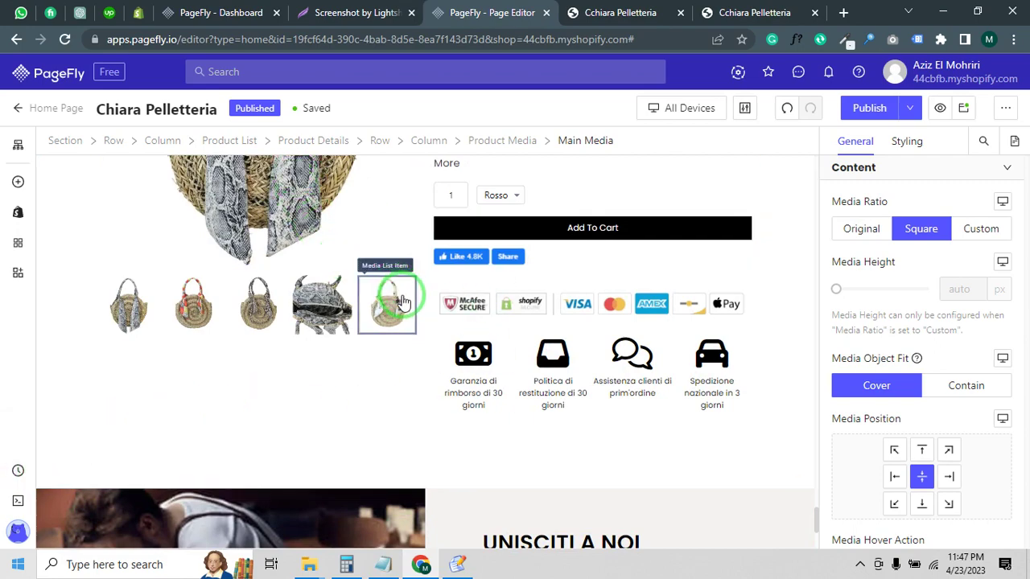
pyautogui.scroll(3, 321, 386)
pyautogui.scroll(10, 349, 409)
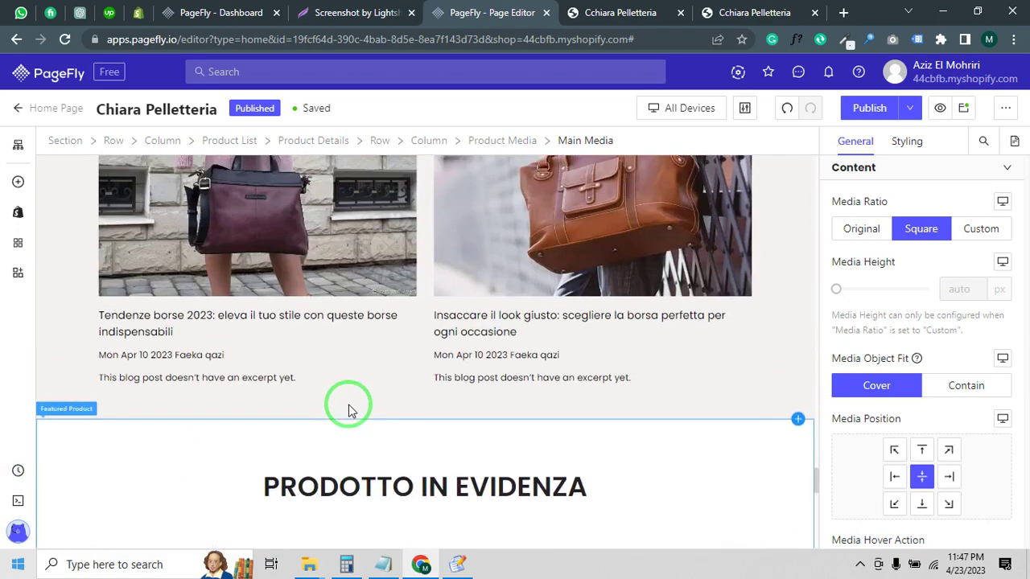
pyautogui.scroll(-3, 364, 378)
pyautogui.scroll(-8, 380, 362)
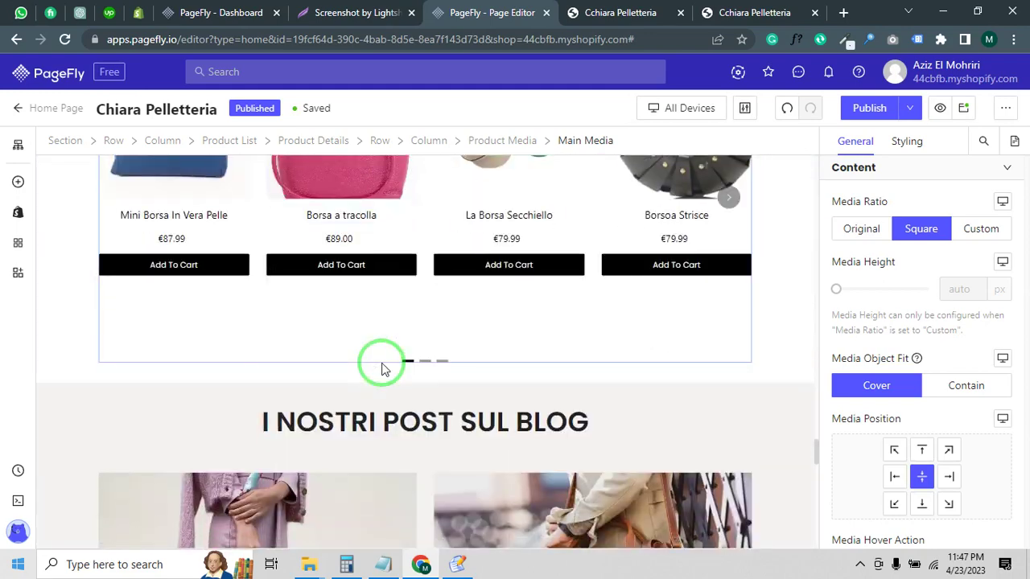
pyautogui.scroll(-5, 382, 374)
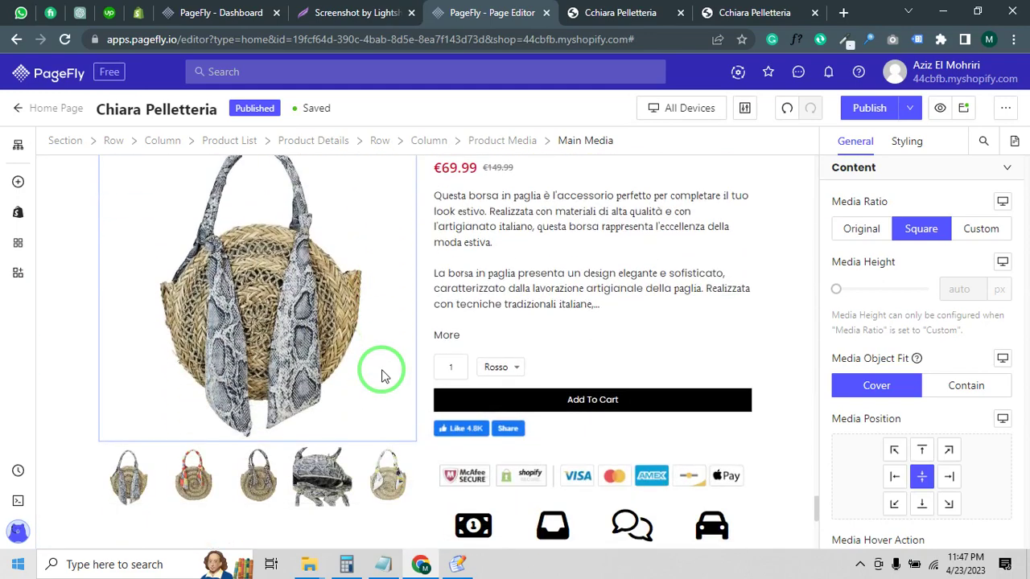
# Preview the 23 April versions 12:46:03, 12:46:17 and 22:43:23 in the page's version history, closing it without restoring any
pyautogui.click(20, 478)
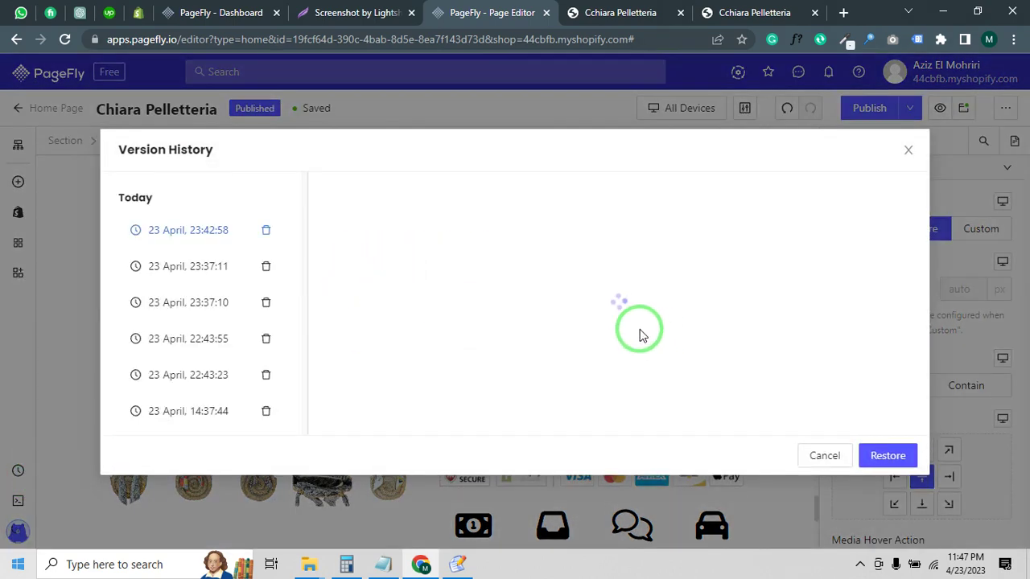
pyautogui.scroll(-3, 161, 330)
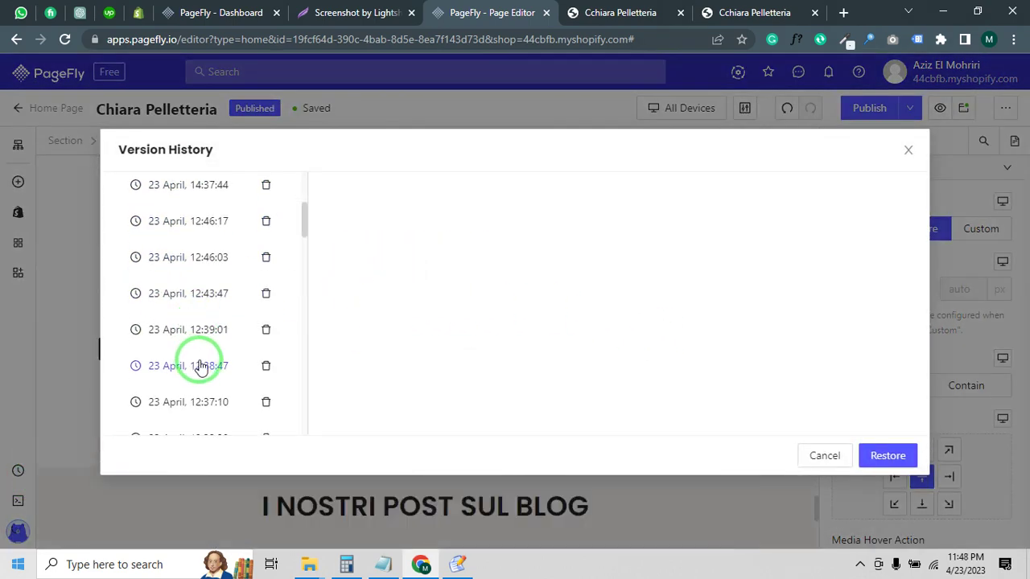
pyautogui.click(225, 255)
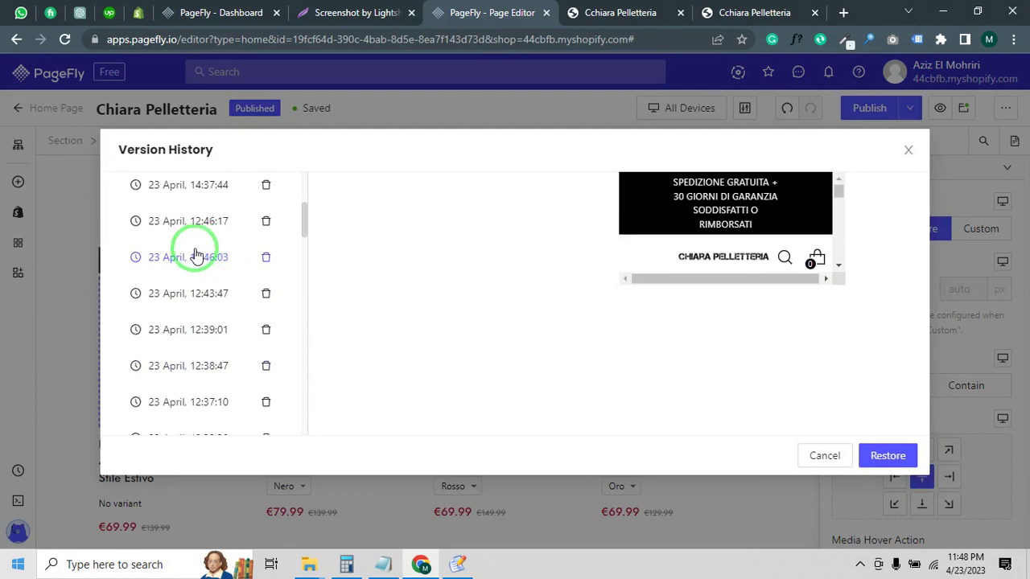
pyautogui.click(201, 219)
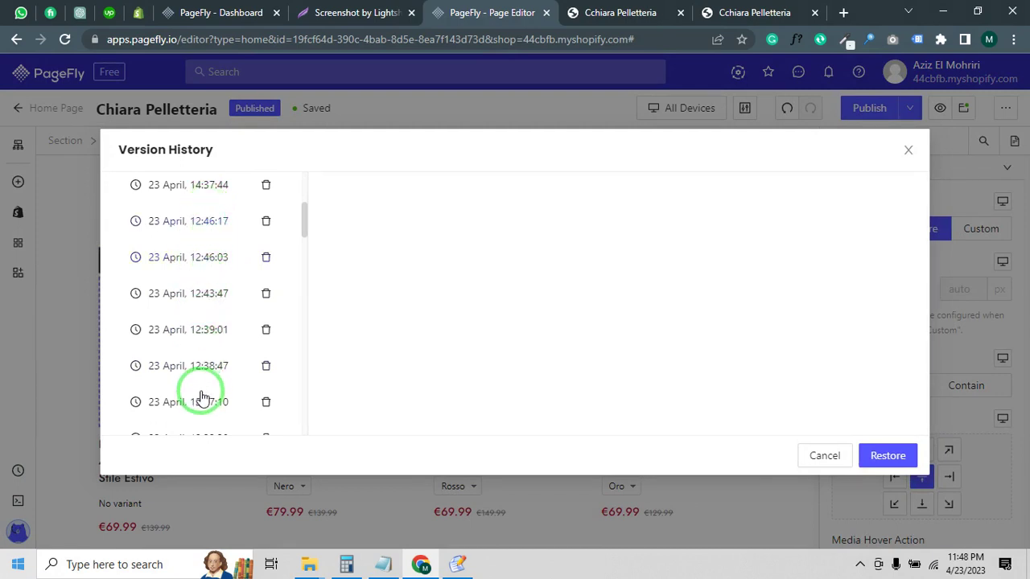
pyautogui.scroll(2, 171, 301)
pyautogui.click(171, 300)
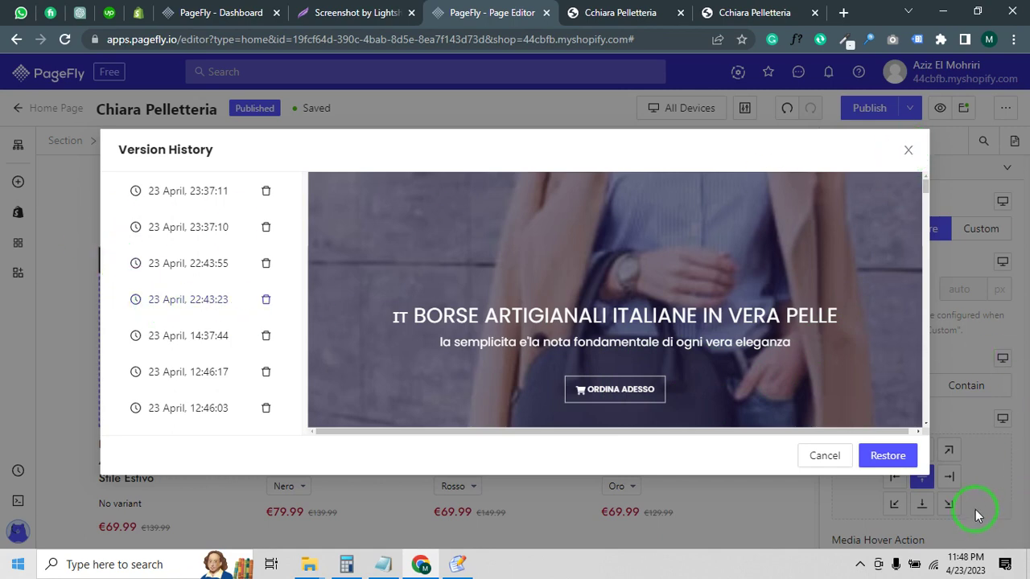
pyautogui.click(909, 154)
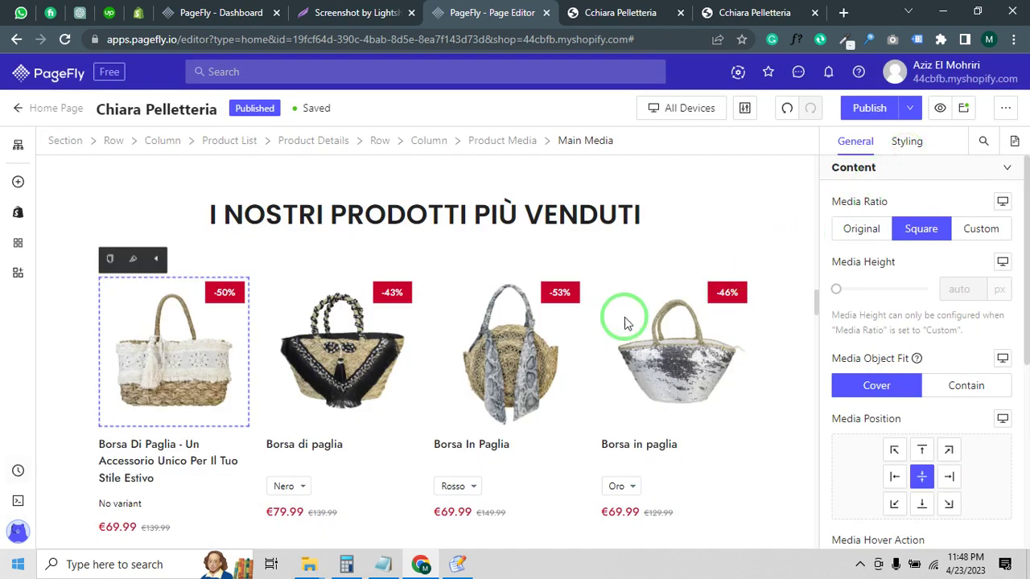
# Examine the page from the best-selling products to FINO AL 15% DI SCONTO and return to the hero slideshow
pyautogui.scroll(-3, 340, 286)
pyautogui.scroll(-10, 340, 286)
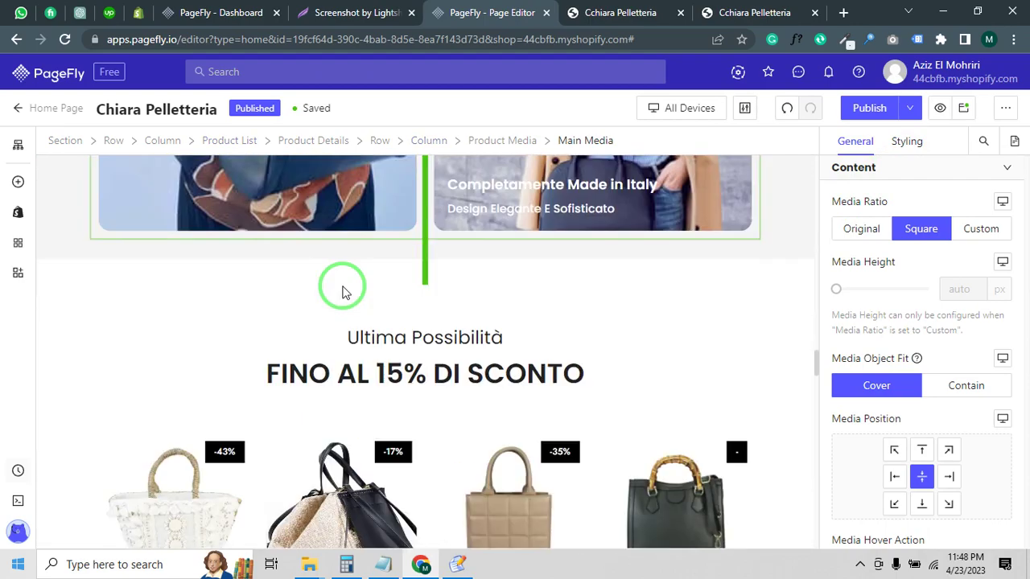
pyautogui.scroll(5, 483, 282)
pyautogui.scroll(-5, 745, 349)
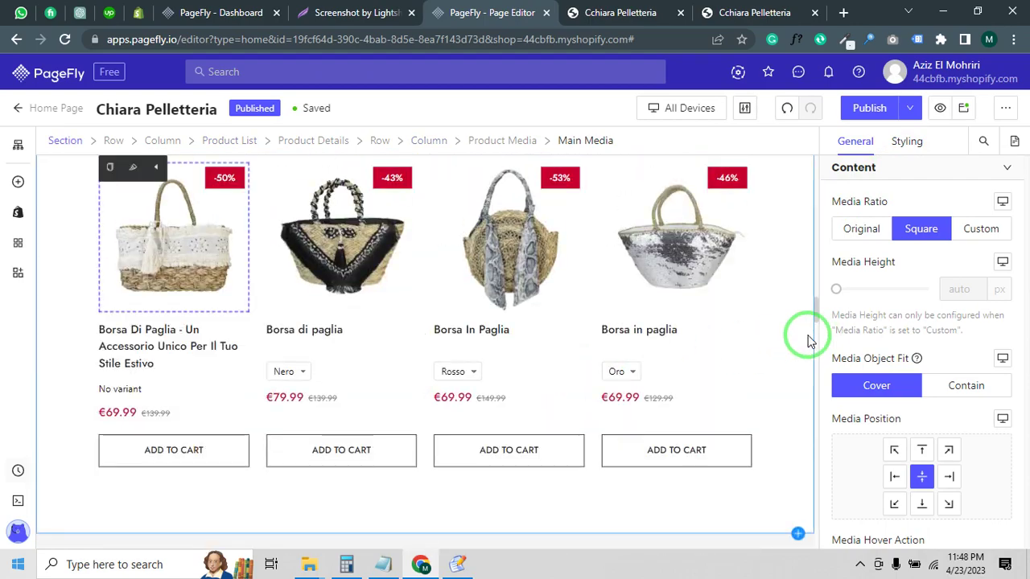
pyautogui.scroll(-5, 745, 303)
pyautogui.scroll(15, 694, 286)
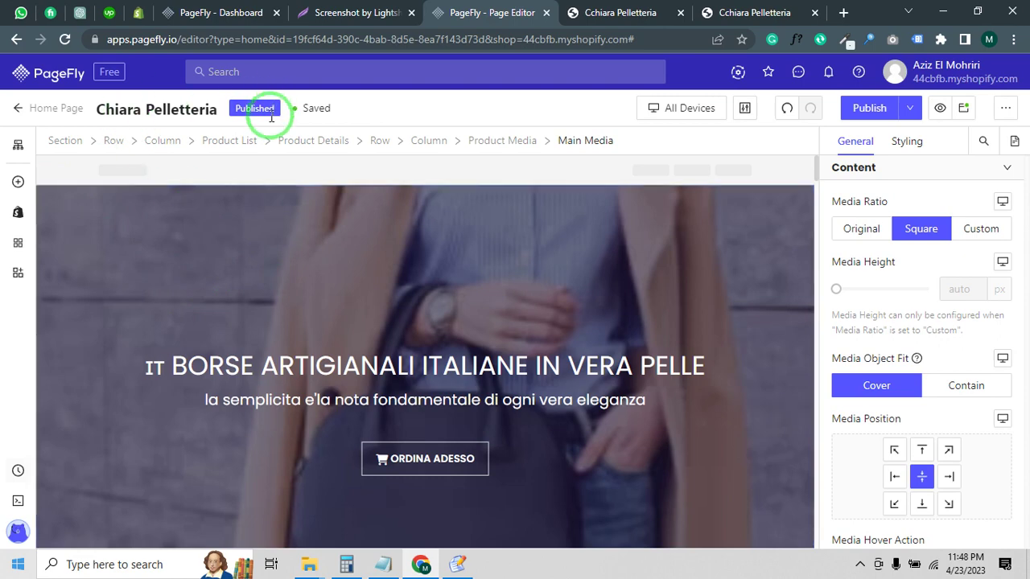
# Select Slide 1 of the hero slideshow and switch the editor to the Mobile view
pyautogui.click(120, 236)
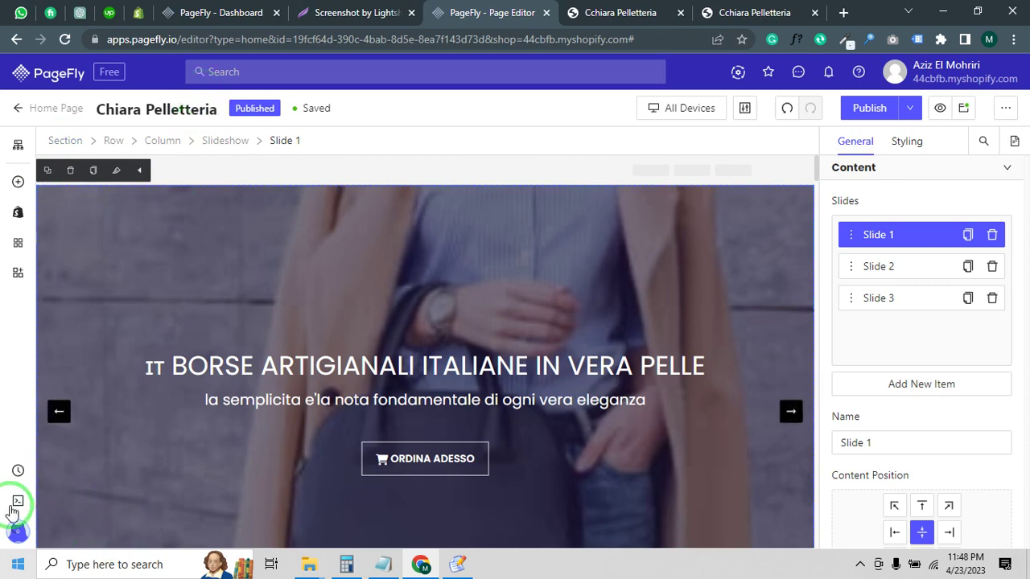
pyautogui.click(695, 108)
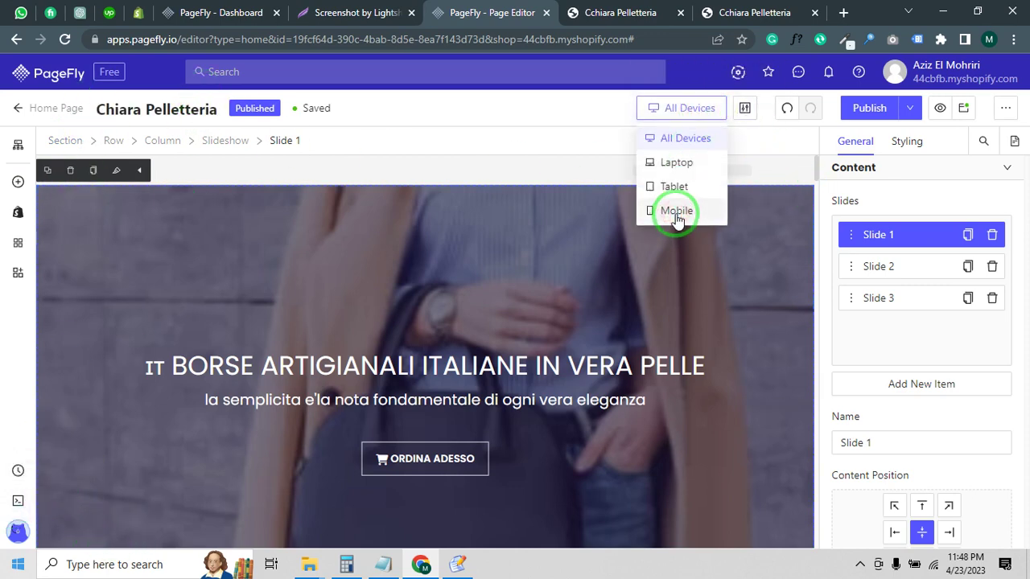
pyautogui.click(676, 211)
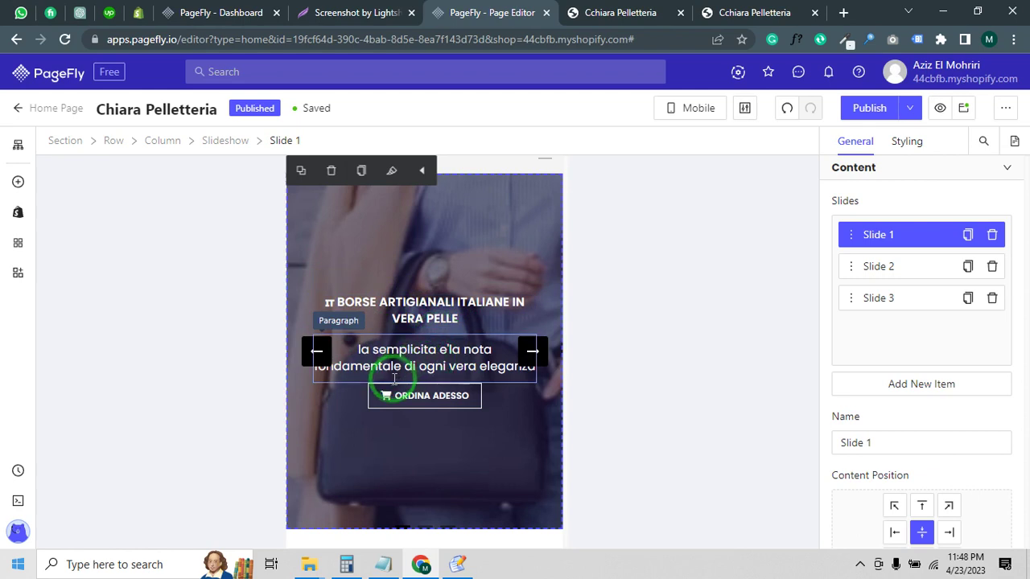
# Select the text row inside the hero slide and review its padding and margin settings for mobile
pyautogui.click(303, 299)
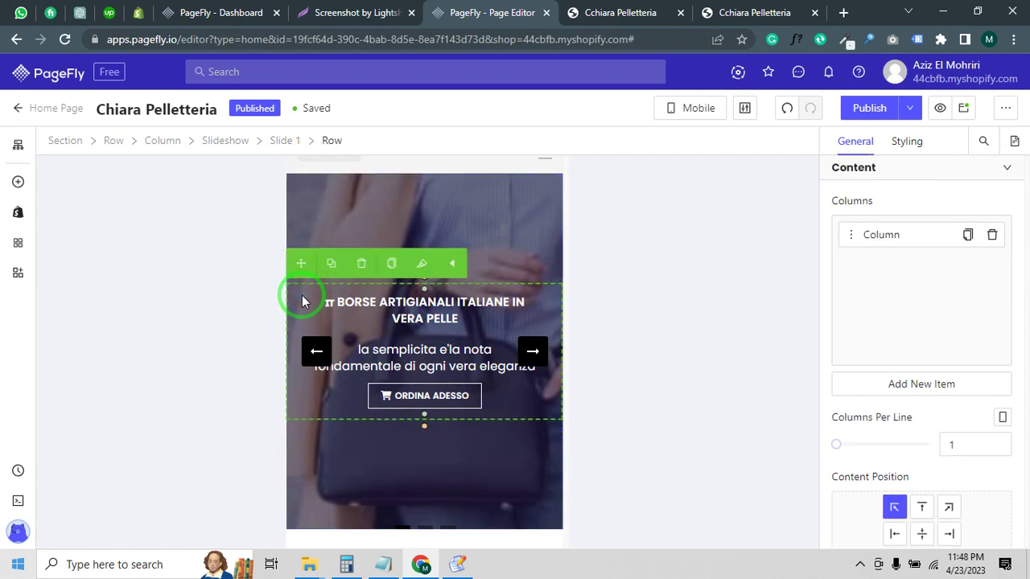
pyautogui.click(904, 143)
pyautogui.click(904, 144)
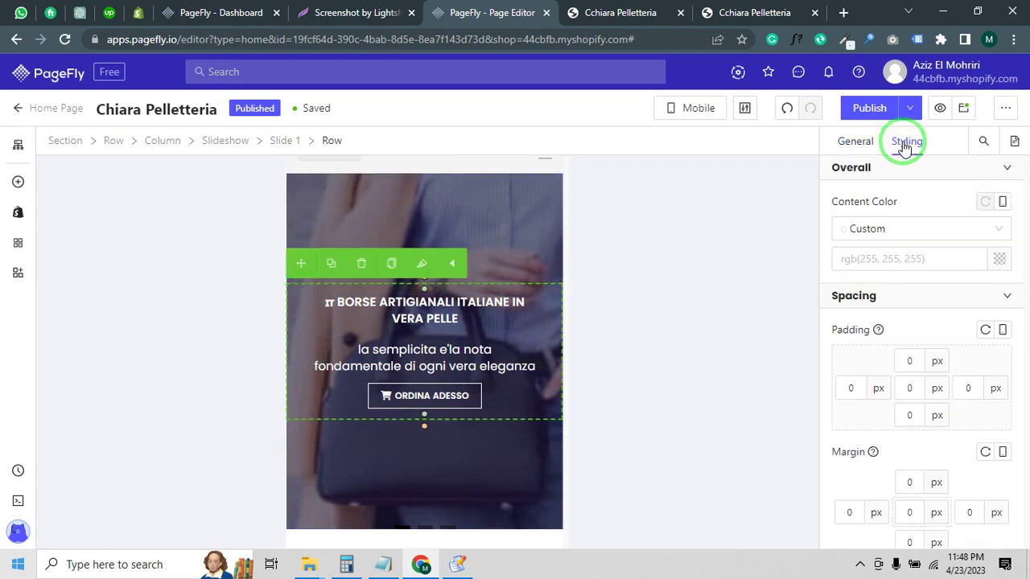
pyautogui.click(896, 362)
pyautogui.scroll(-3, 903, 391)
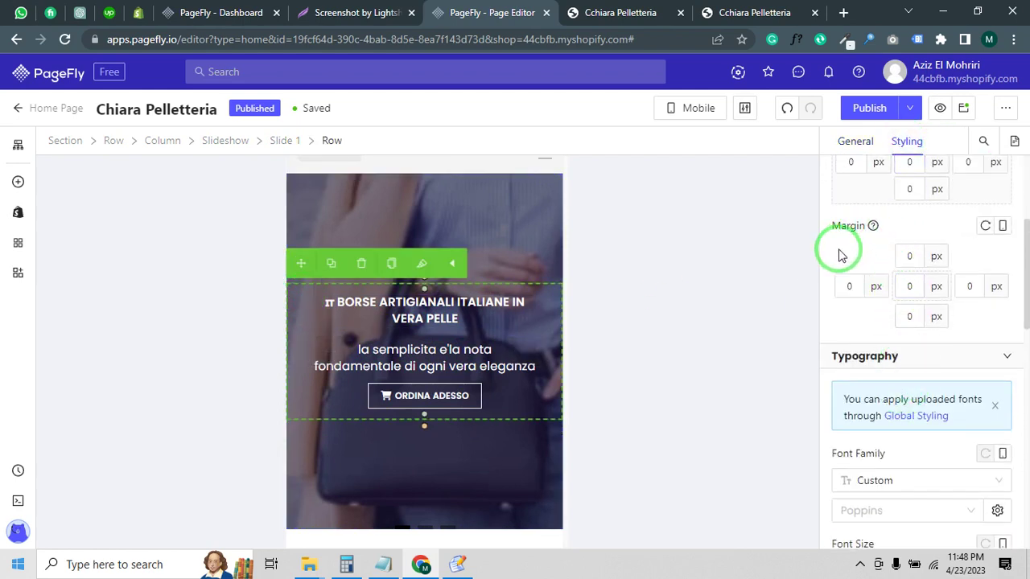
pyautogui.scroll(2, 897, 300)
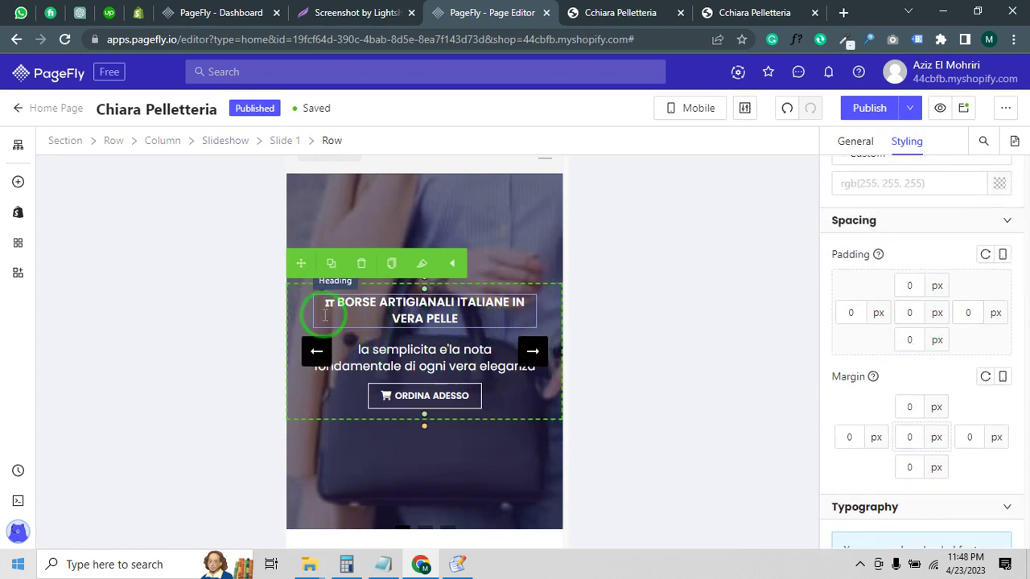
pyautogui.click(914, 404)
pyautogui.scroll(-3, 920, 402)
pyautogui.scroll(3, 919, 405)
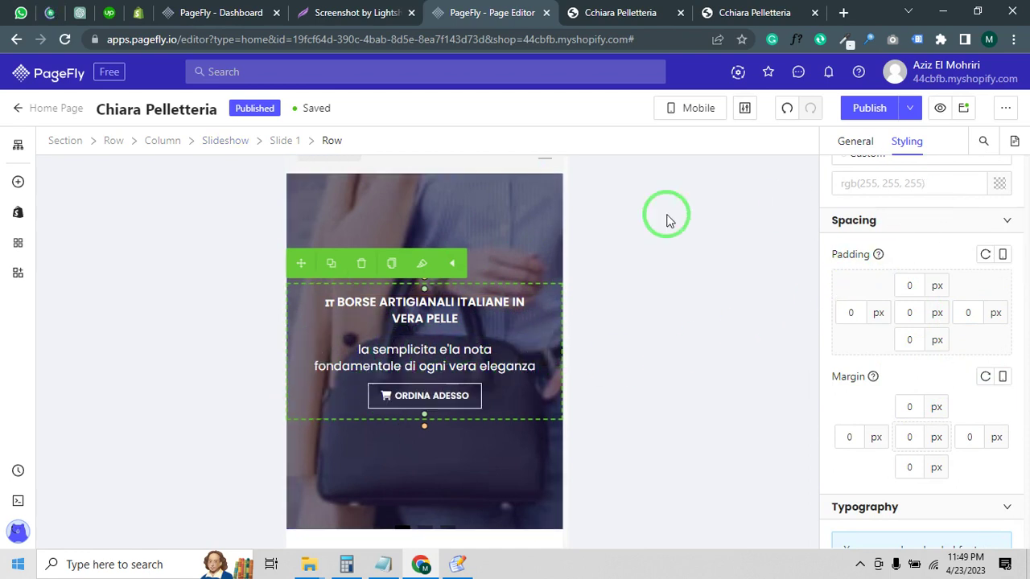
# Select the hero slideshow, examine the mobile page down to Miglior Servizio Clienti and back, and return to the All Devices view
pyautogui.click(223, 144)
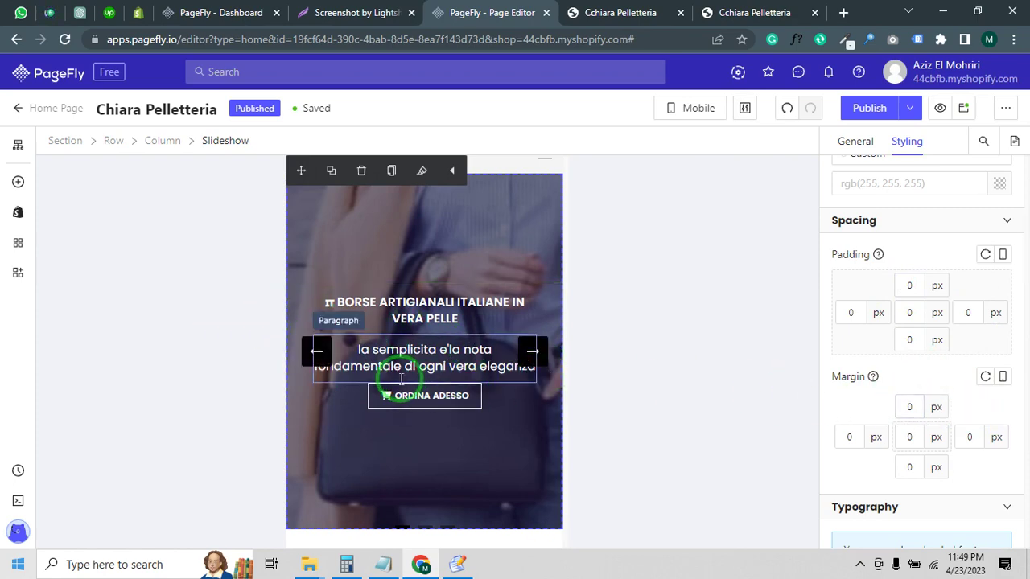
pyautogui.scroll(-3, 506, 346)
pyautogui.scroll(1, 504, 373)
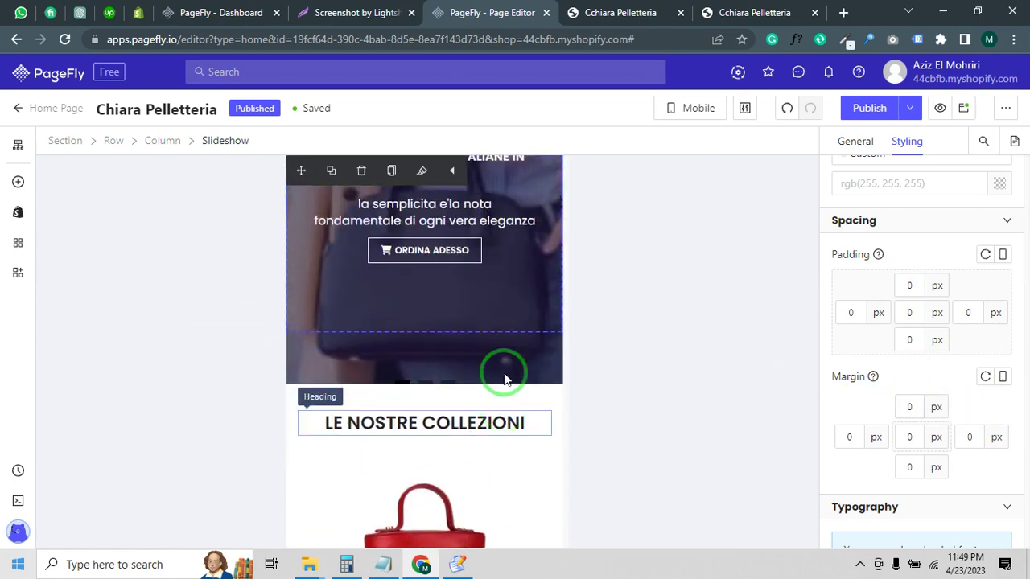
pyautogui.scroll(-3, 503, 372)
pyautogui.scroll(-10, 507, 378)
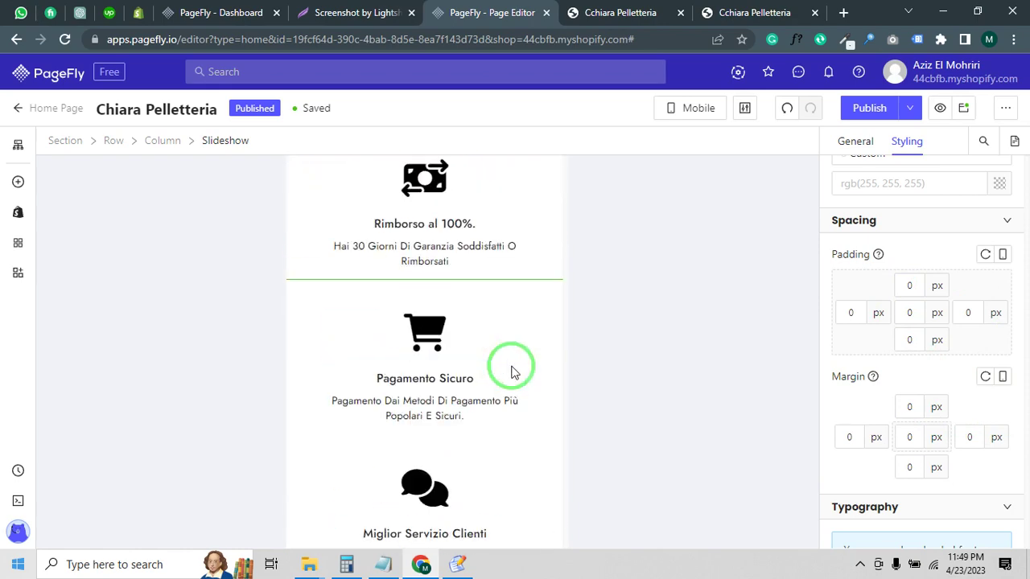
pyautogui.scroll(8, 511, 367)
pyautogui.scroll(8, 511, 363)
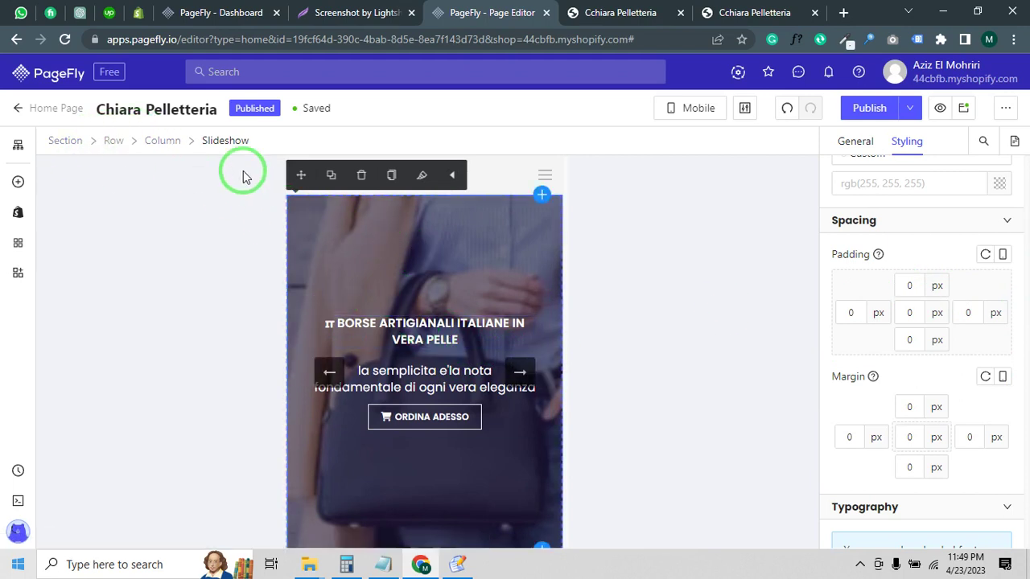
pyautogui.click(690, 110)
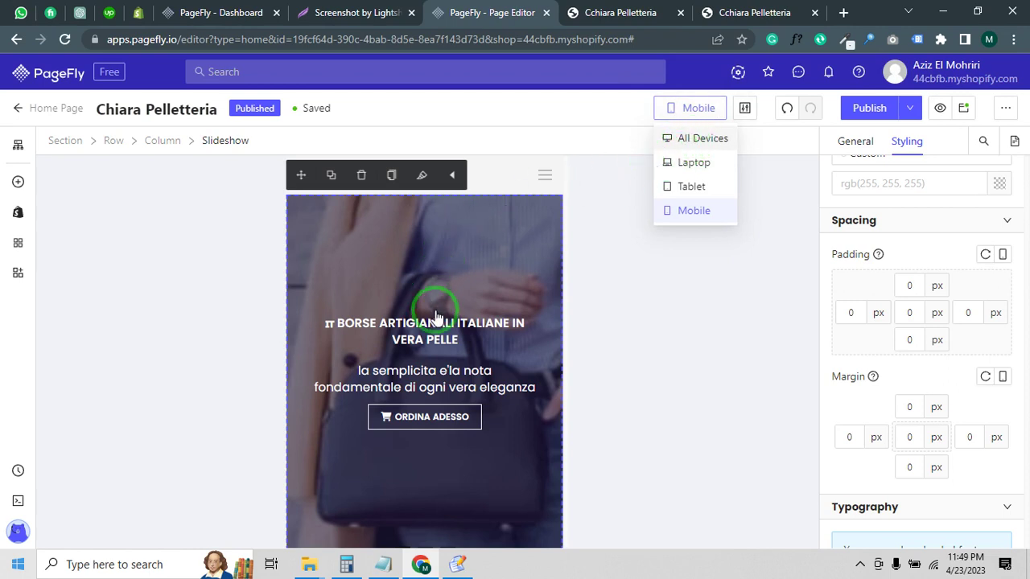
pyautogui.click(701, 141)
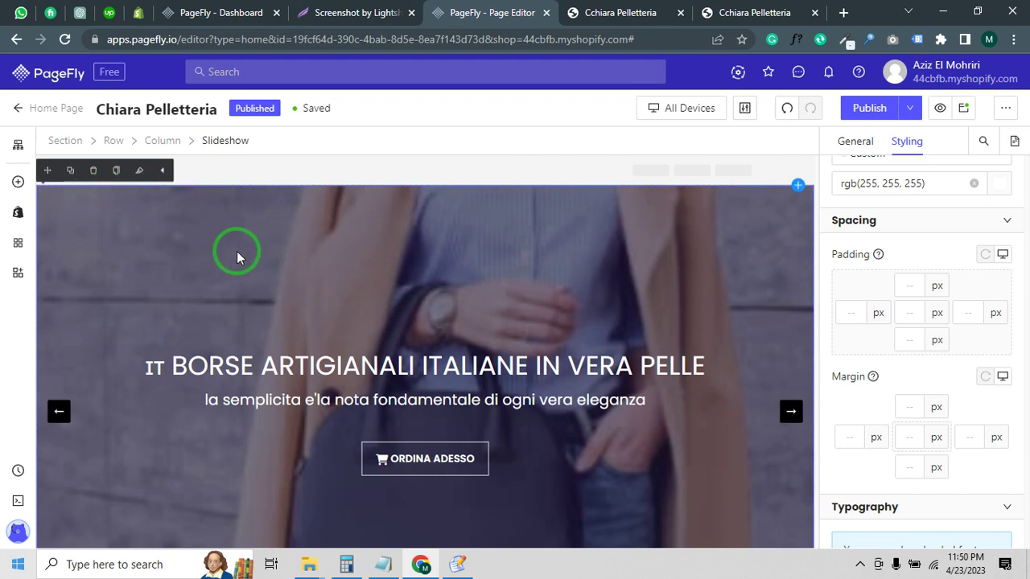
# Open canva.com in a new browser tab
pyautogui.click(843, 12)
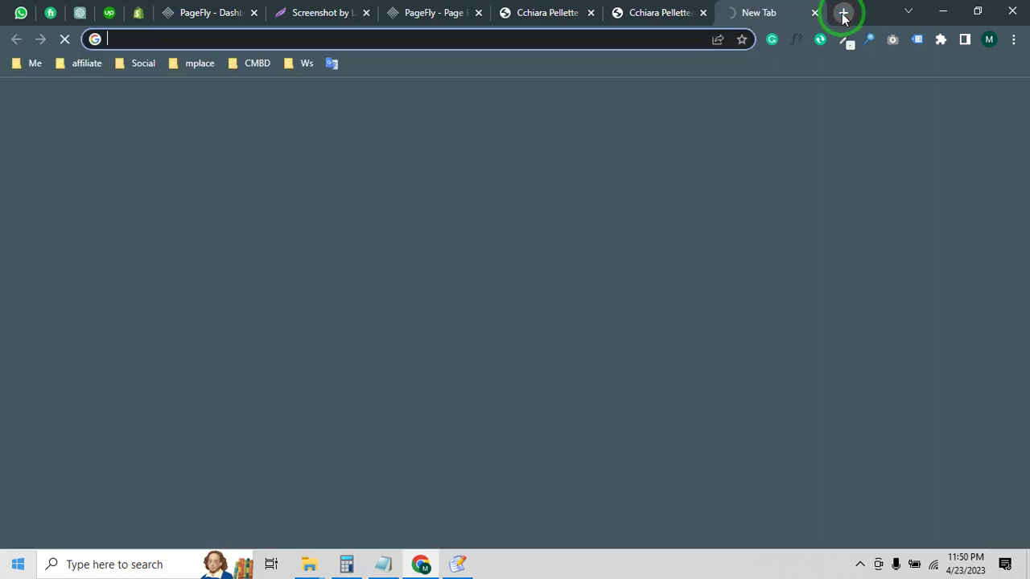
pyautogui.click(407, 10)
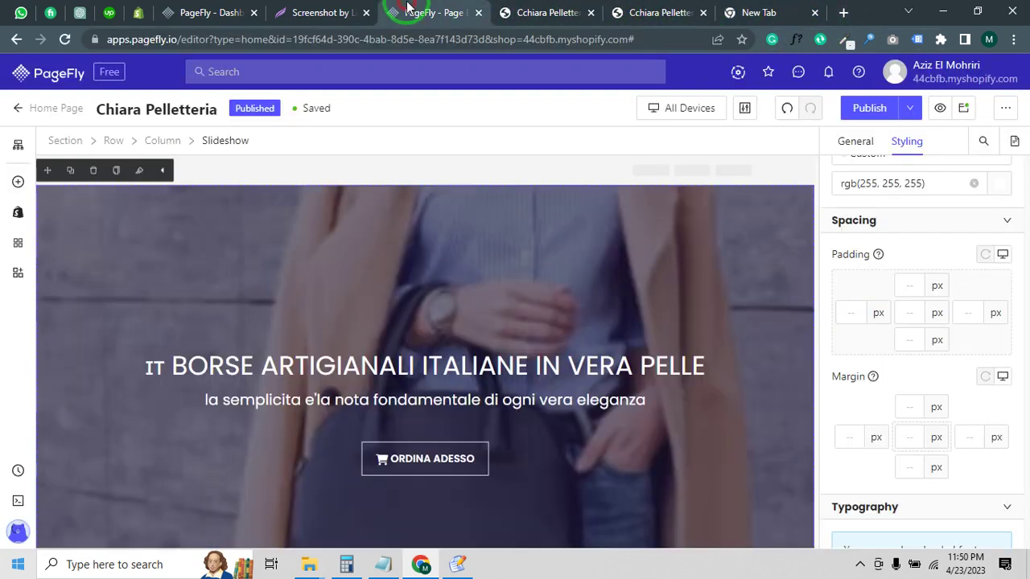
pyautogui.moveTo(181, 322)
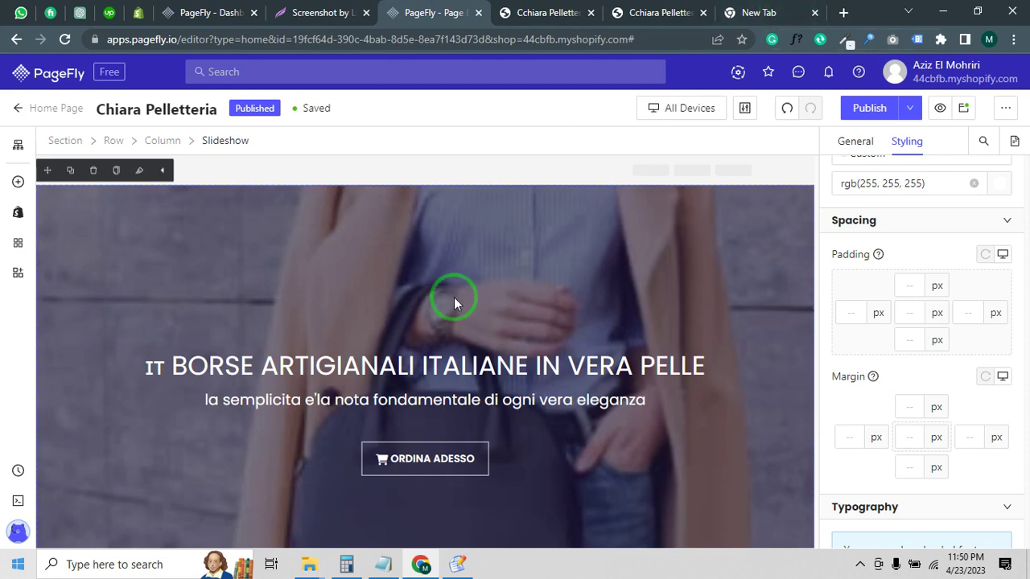
pyautogui.moveTo(129, 242)
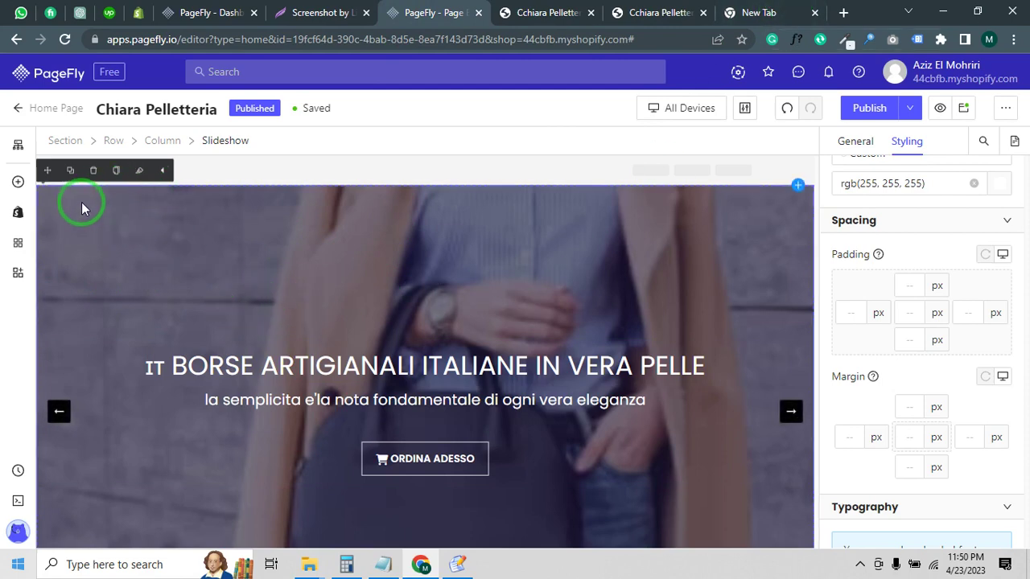
pyautogui.click(734, 10)
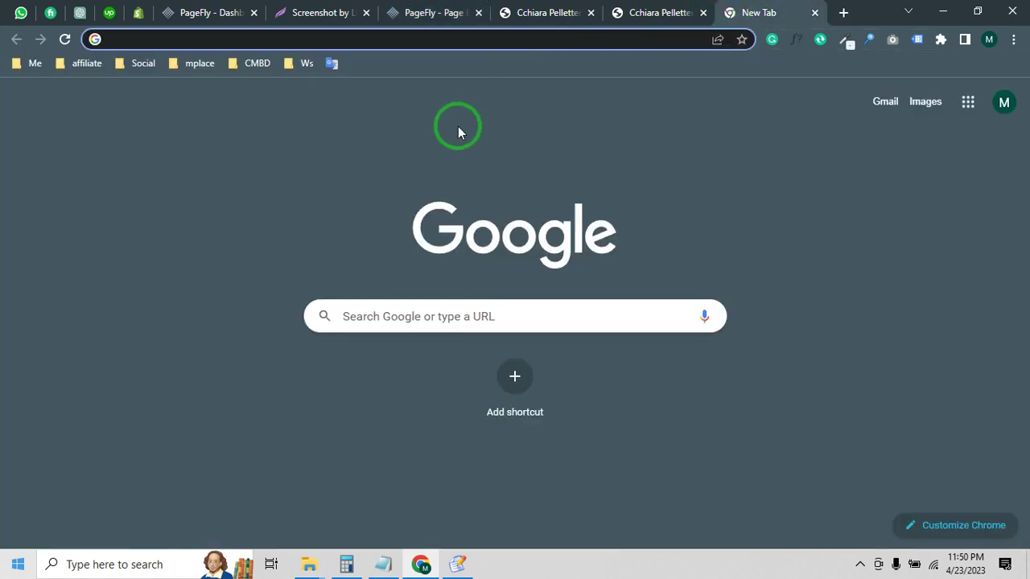
pyautogui.write('canva.com')
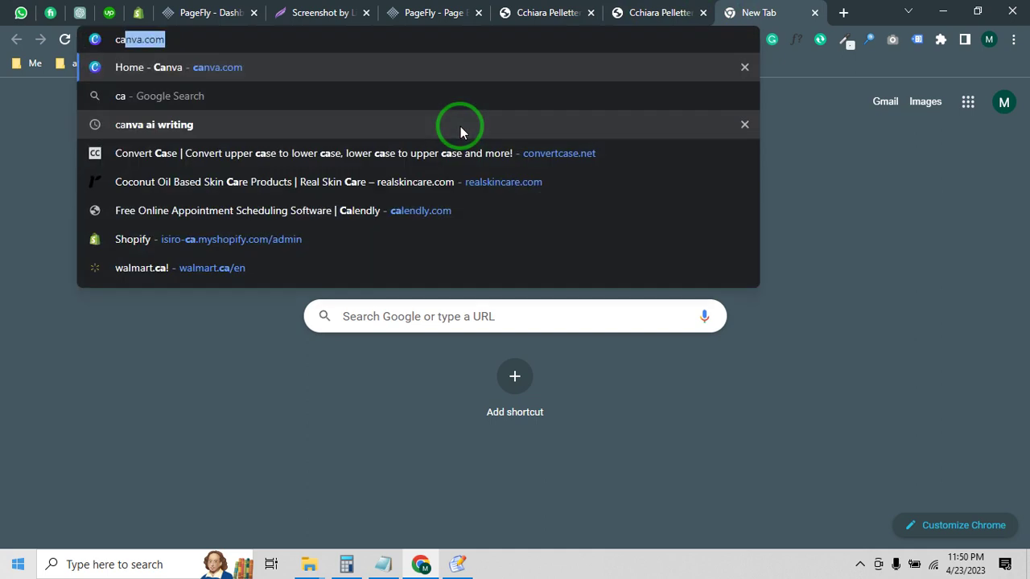
pyautogui.press('Return')
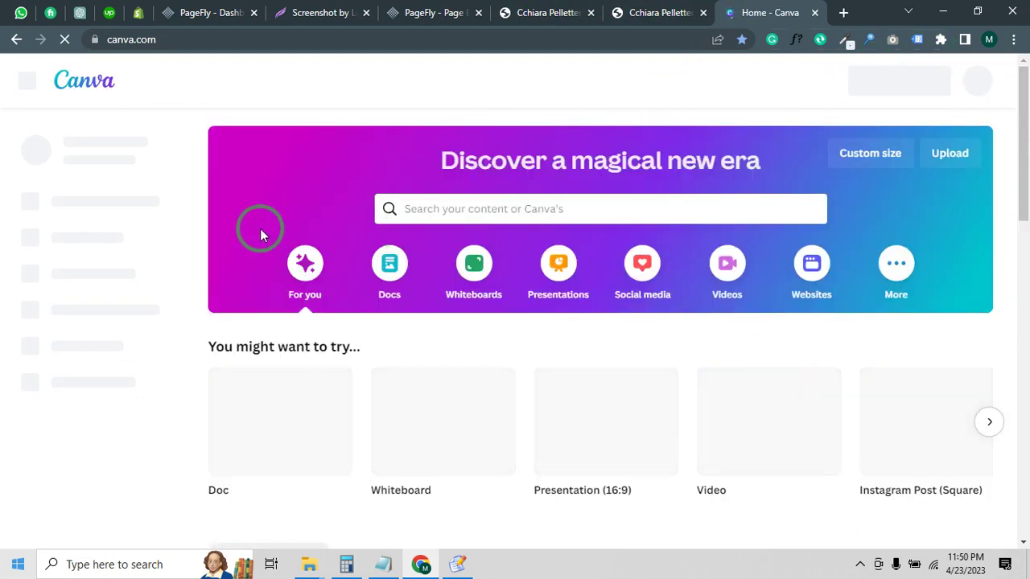
# Open the Best shop design from Canva's recent designs and look over its first pages
pyautogui.scroll(-2, 423, 282)
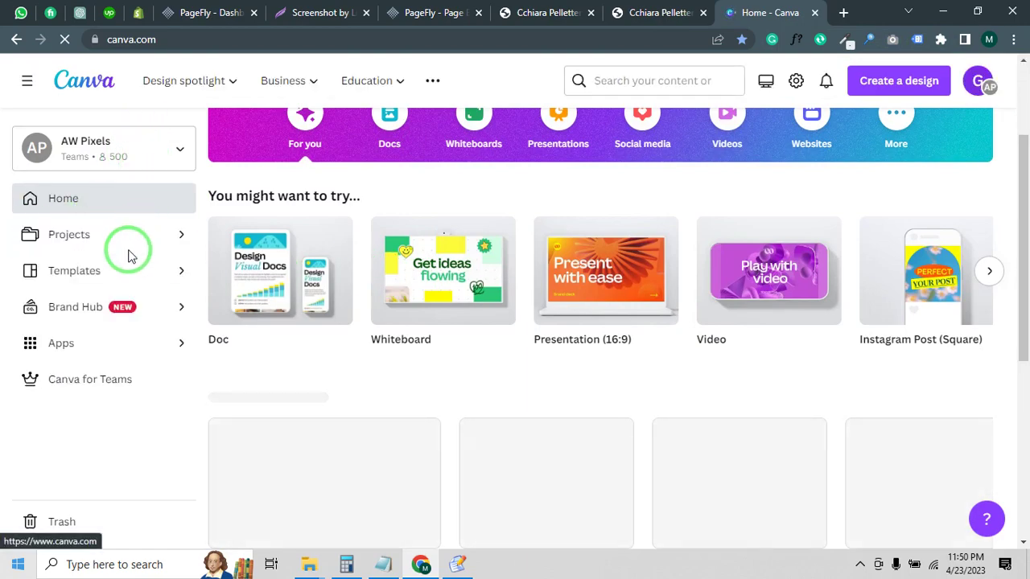
pyautogui.scroll(-4, 612, 304)
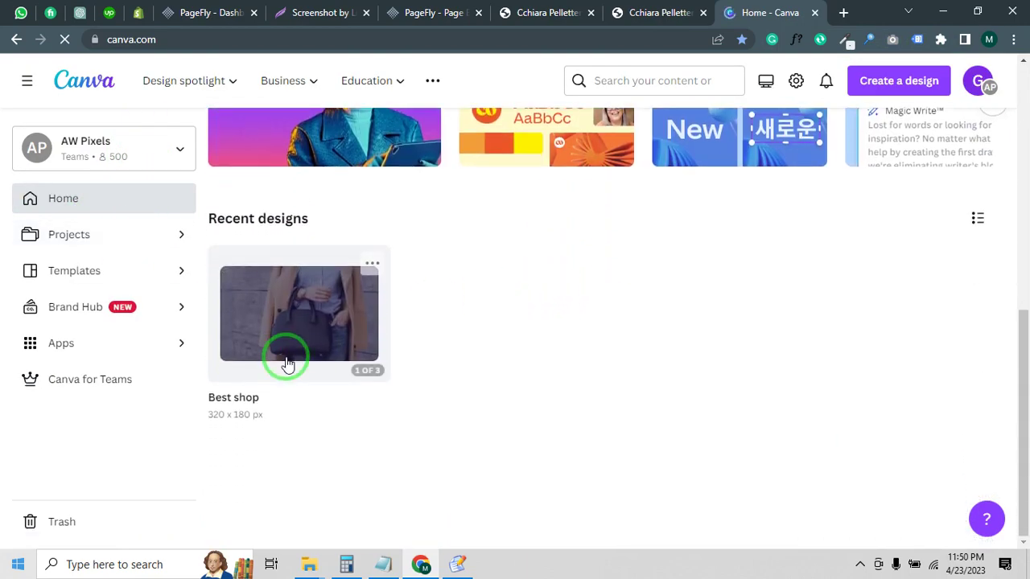
pyautogui.click(291, 323)
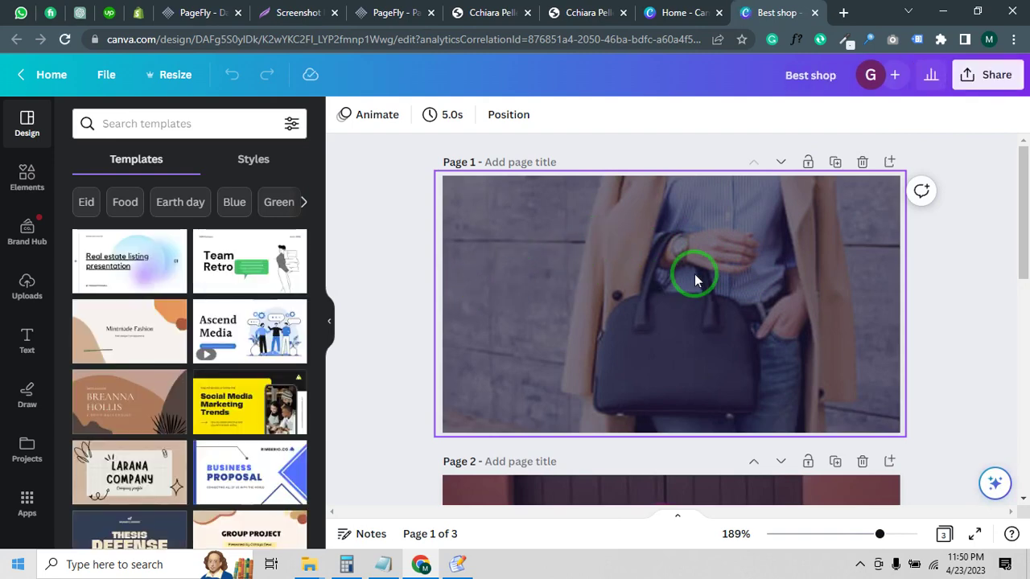
pyautogui.scroll(-2, 694, 278)
pyautogui.scroll(2, 646, 232)
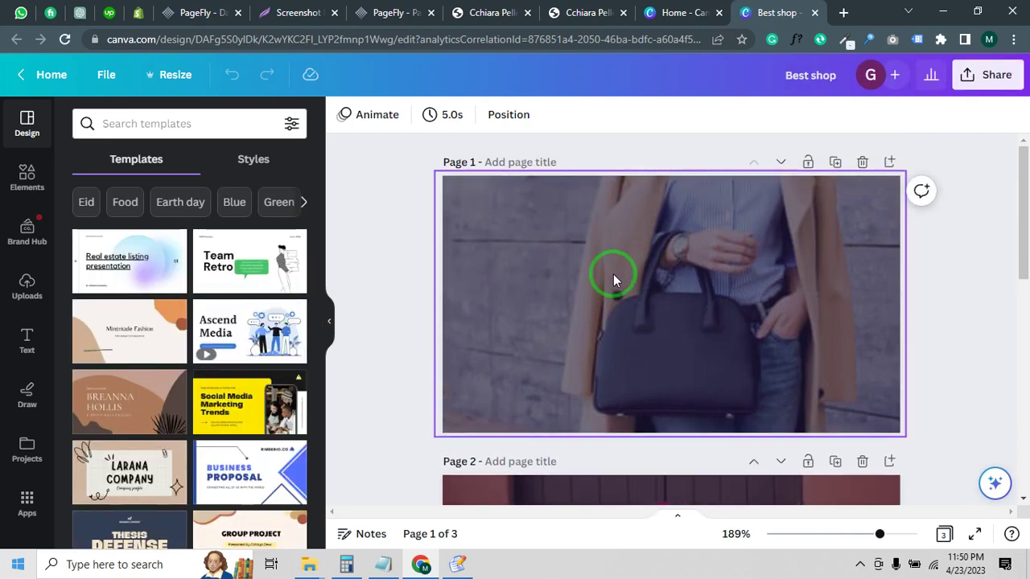
# Move the dark overlay on page 1 down so the upper part of the photo is uncovered, keeping the overlay selected
pyautogui.click(596, 291)
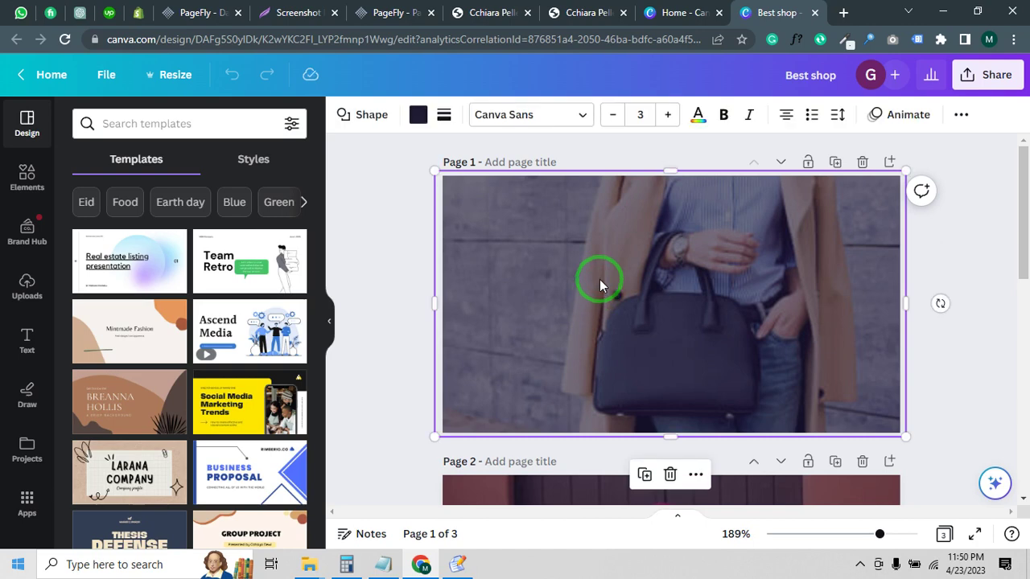
pyautogui.press('Delete')
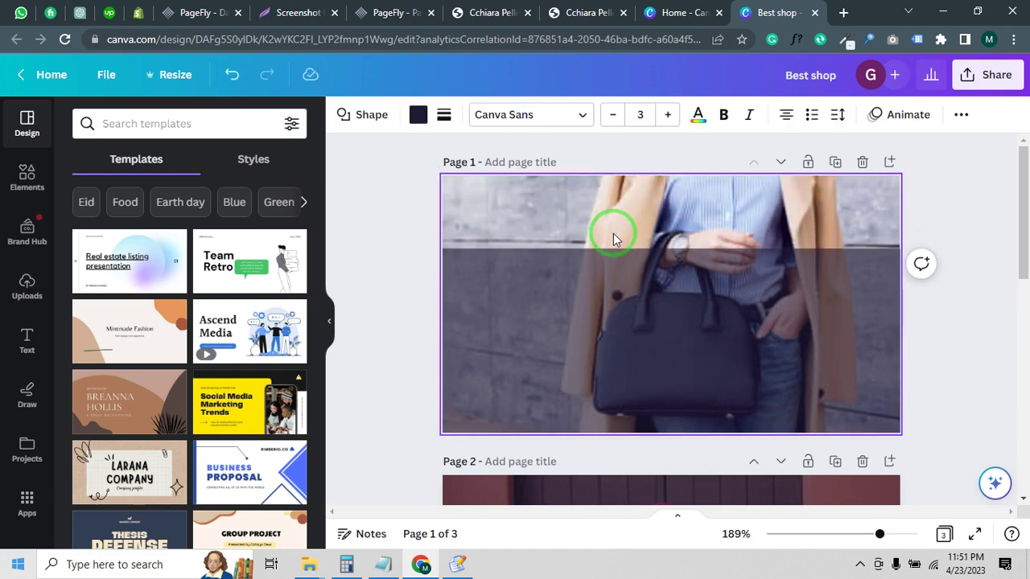
pyautogui.click(605, 220)
pyautogui.click(606, 222)
pyautogui.click(580, 324)
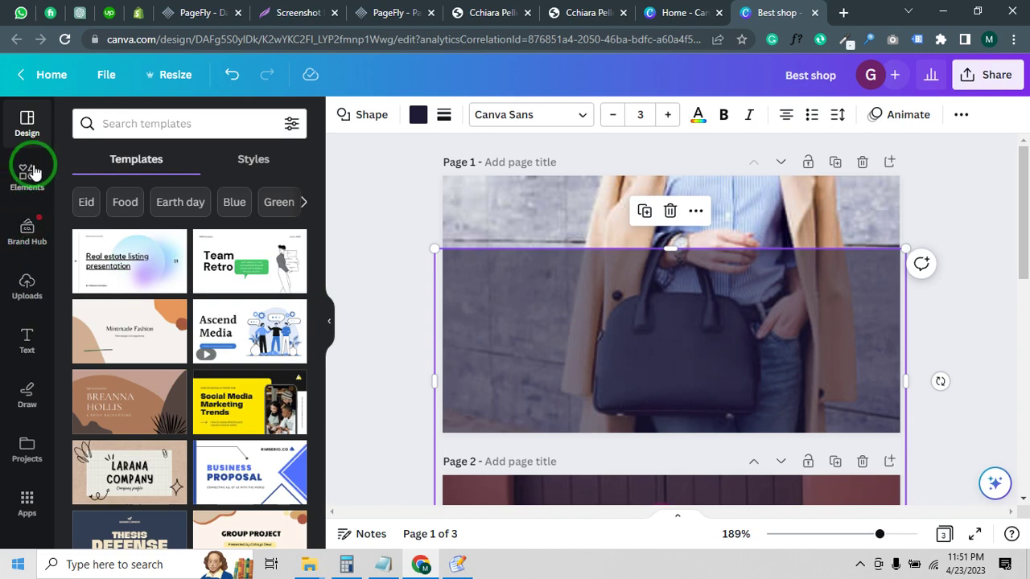
# Add a heading reading "heading text" over the photo on page 1 and set its text colour to white
pyautogui.click(27, 338)
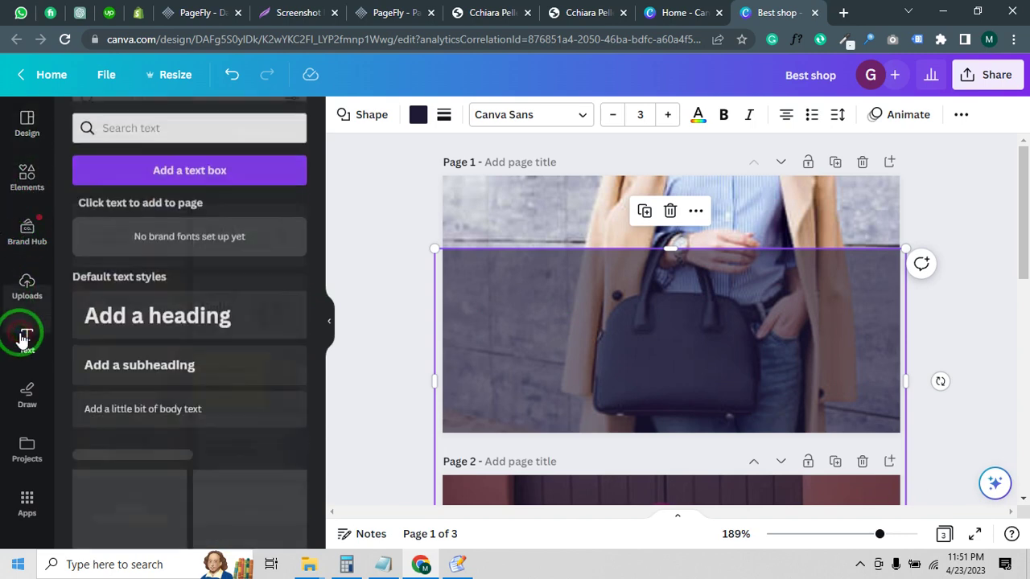
pyautogui.click(162, 322)
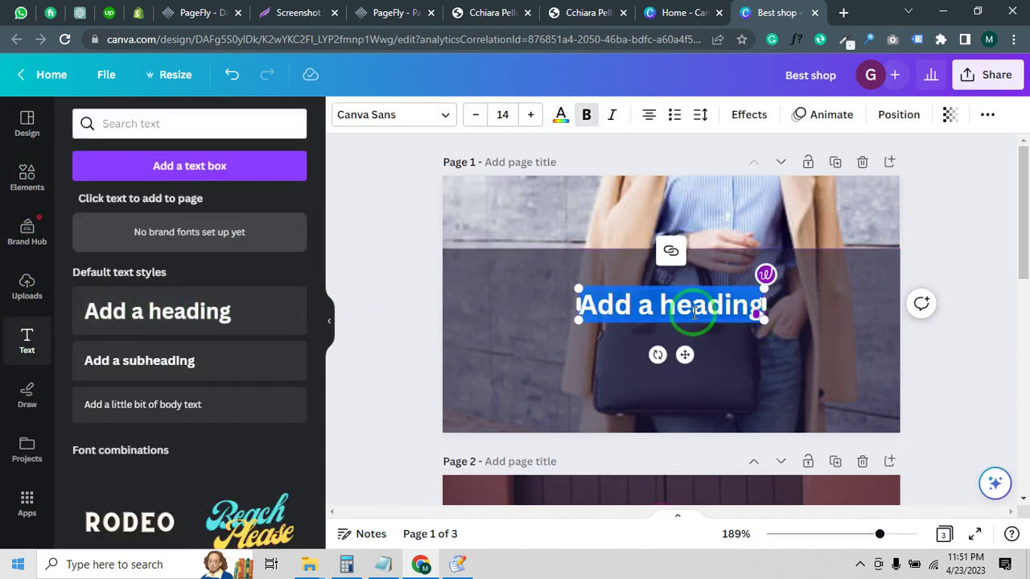
pyautogui.write('test')
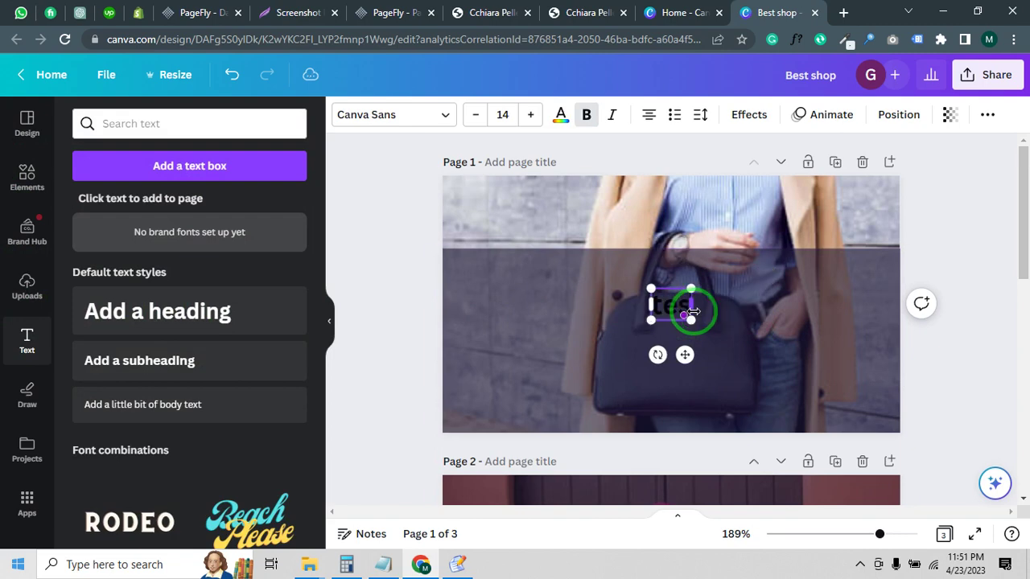
pyautogui.doubleClick(694, 310)
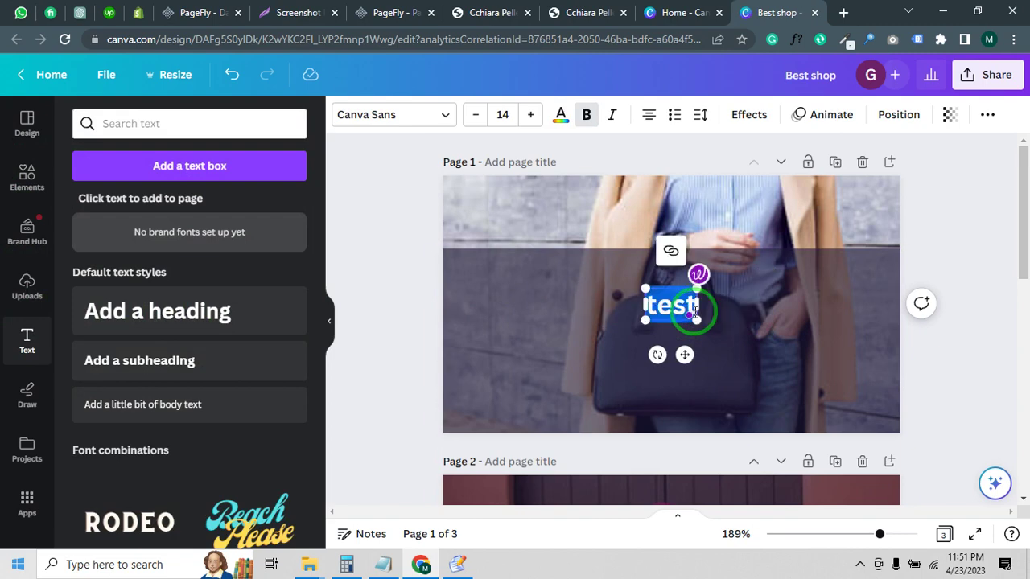
pyautogui.write('heading')
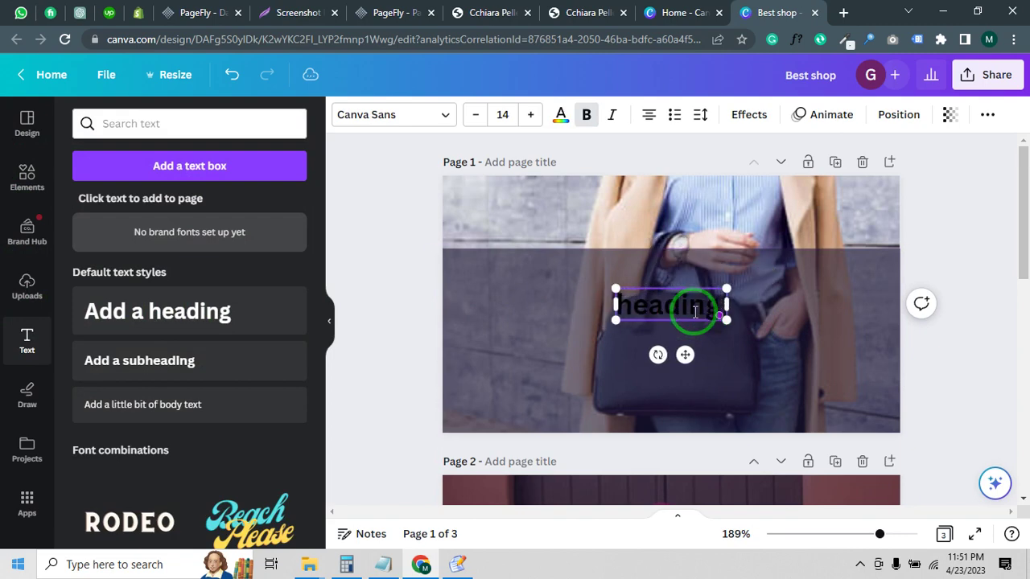
pyautogui.write(' text')
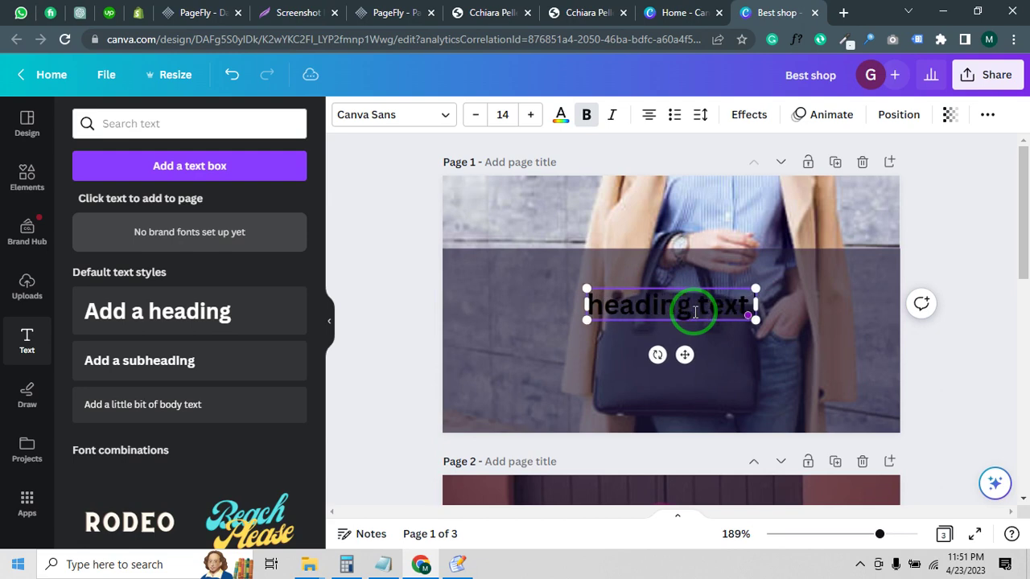
pyautogui.click(561, 115)
pyautogui.click(209, 206)
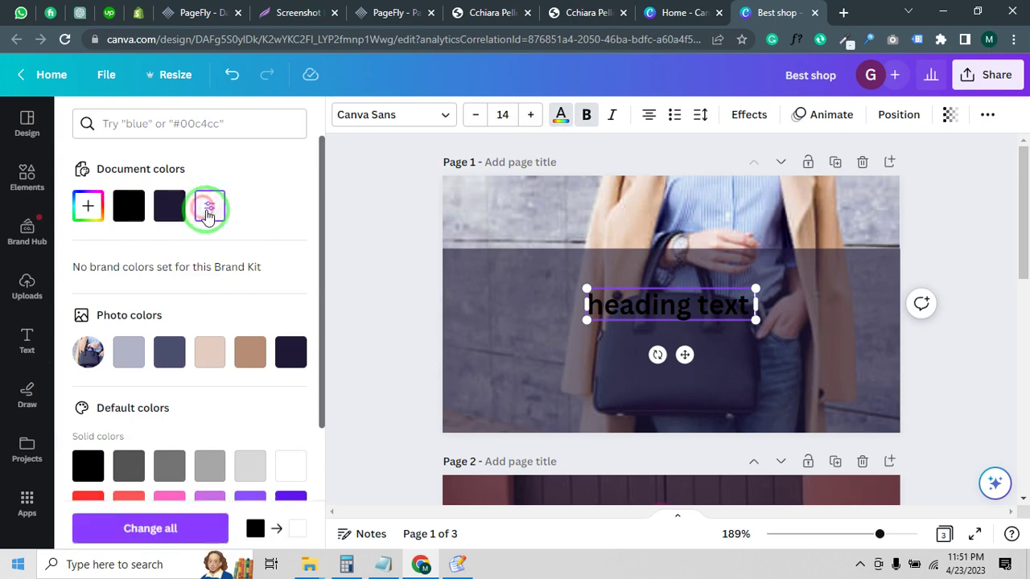
# Change the whole "heading text" heading on page 1 to white and deselect it
pyautogui.tripleClick(659, 297)
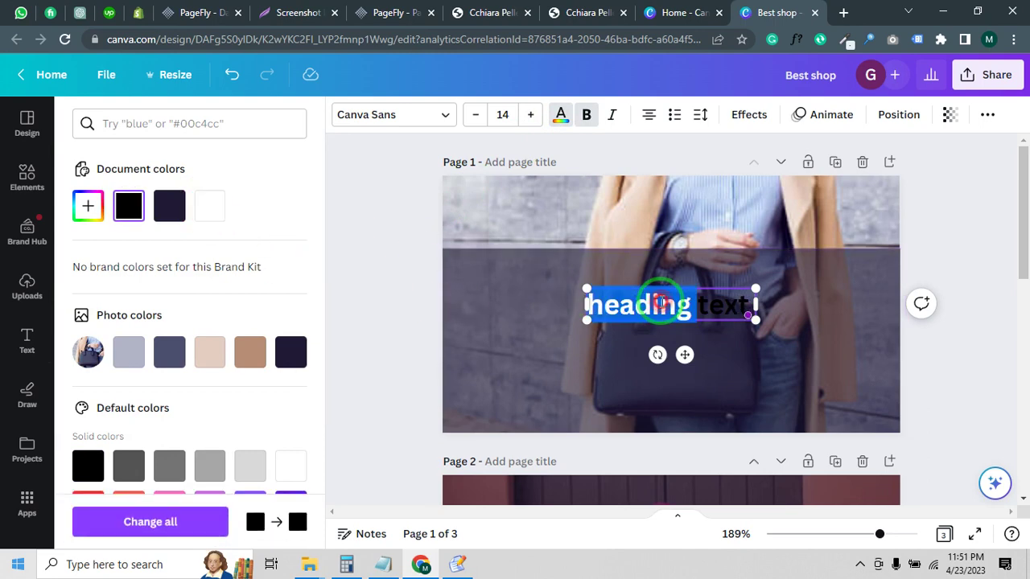
pyautogui.click(214, 209)
pyautogui.click(945, 290)
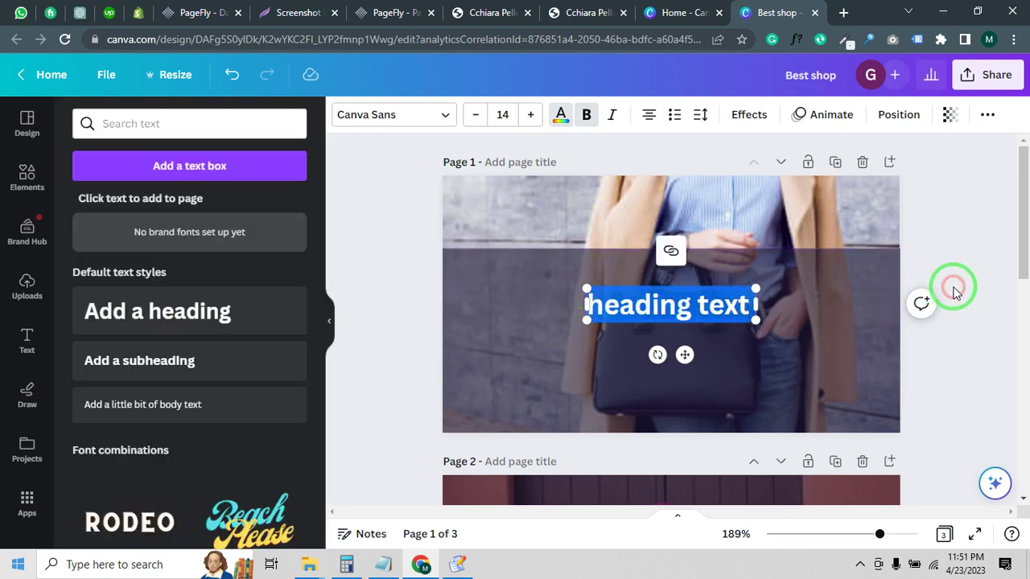
pyautogui.click(945, 234)
# Move the heading up onto the uncovered part of the photo and back down over the dark overlay to compare legibility
pyautogui.click(733, 304)
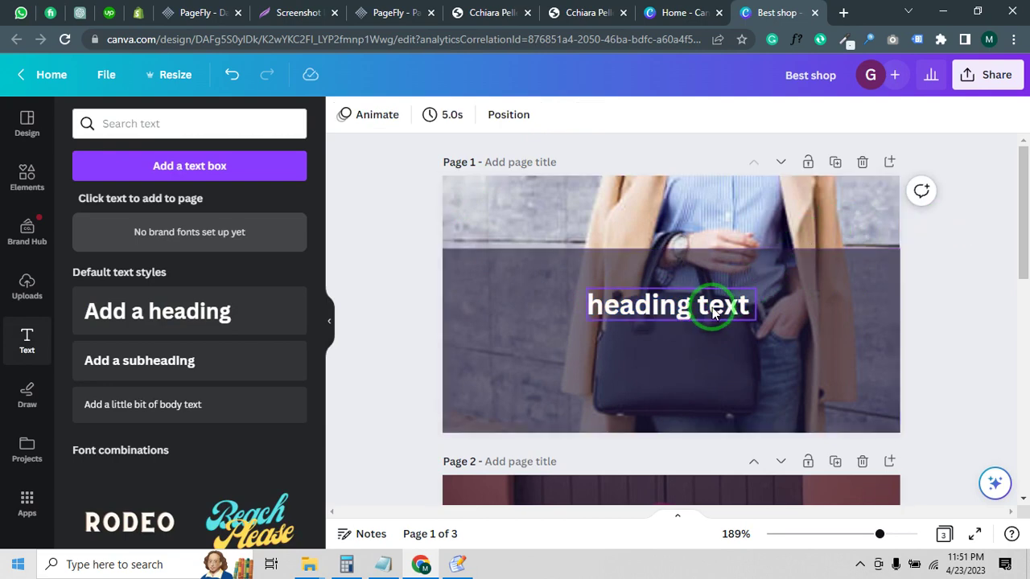
pyautogui.moveTo(713, 312); pyautogui.dragTo(719, 216)
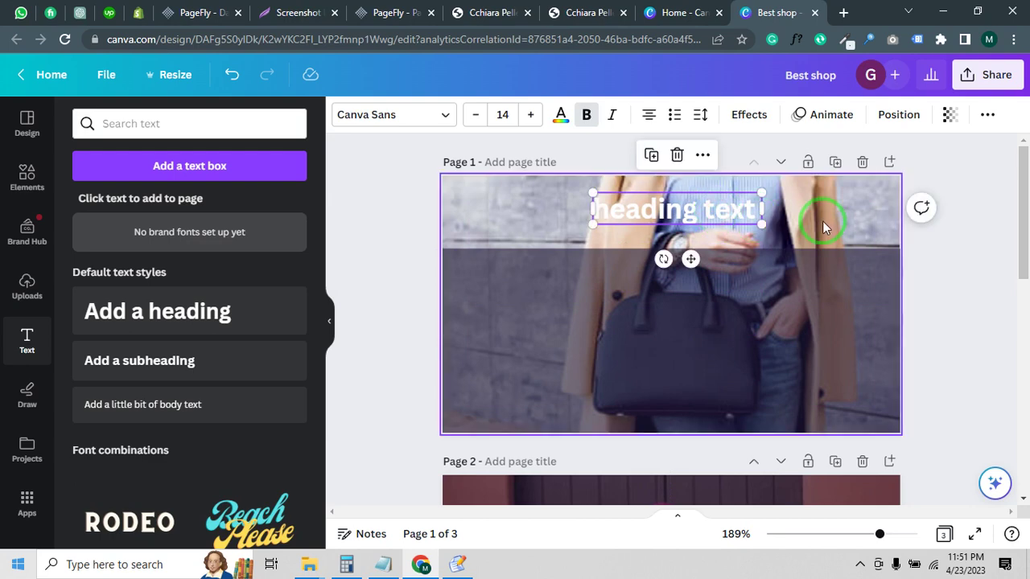
pyautogui.click(944, 224)
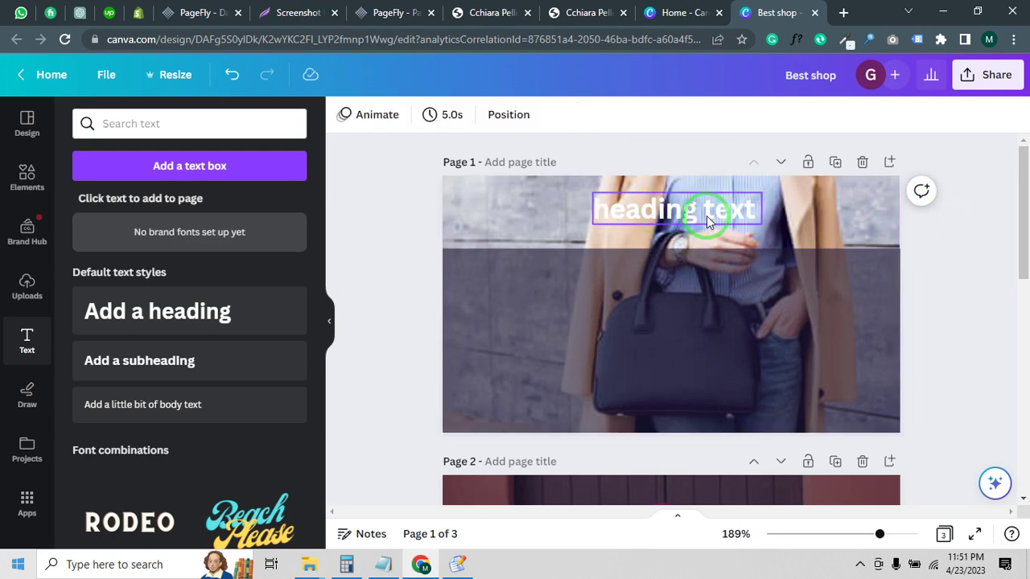
pyautogui.moveTo(684, 216); pyautogui.dragTo(670, 340)
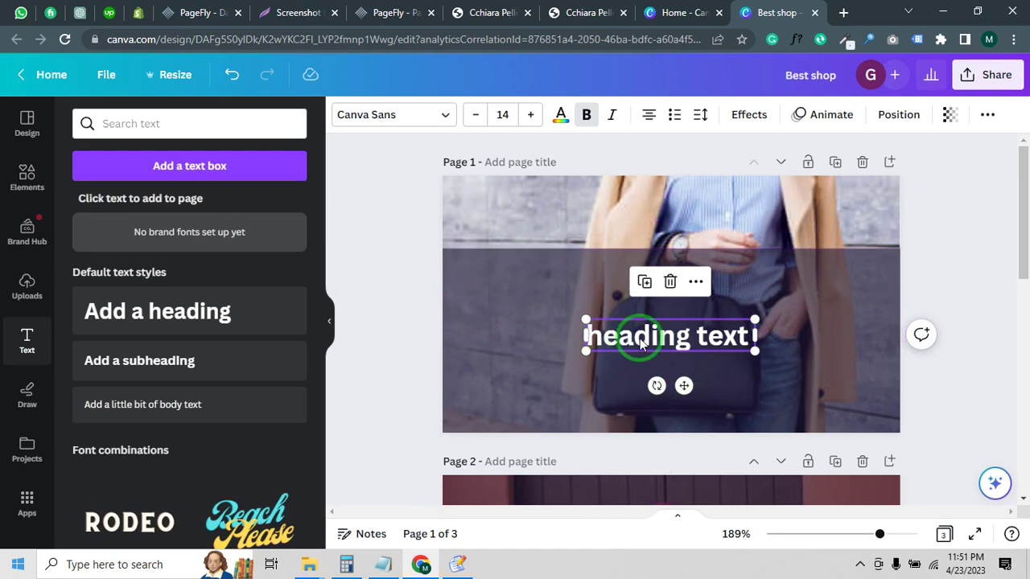
# Delete the heading and the dark overlay from page 1, leaving only the handbag photo
pyautogui.click(585, 334)
pyautogui.click(627, 339)
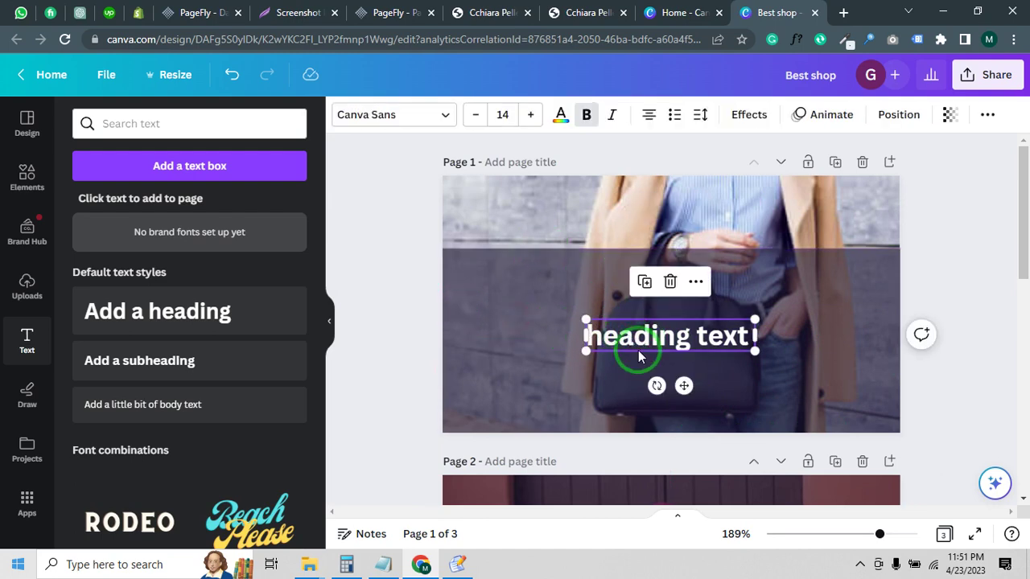
pyautogui.press('Delete')
pyautogui.click(582, 326)
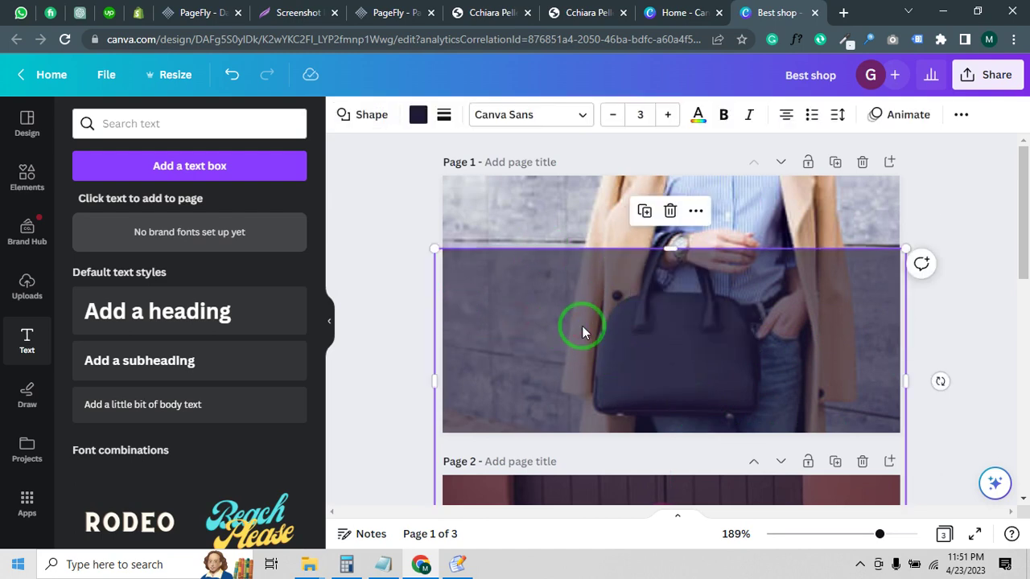
pyautogui.press('Delete')
# Search the elements library for "shape" and add a square to page 1
pyautogui.click(533, 237)
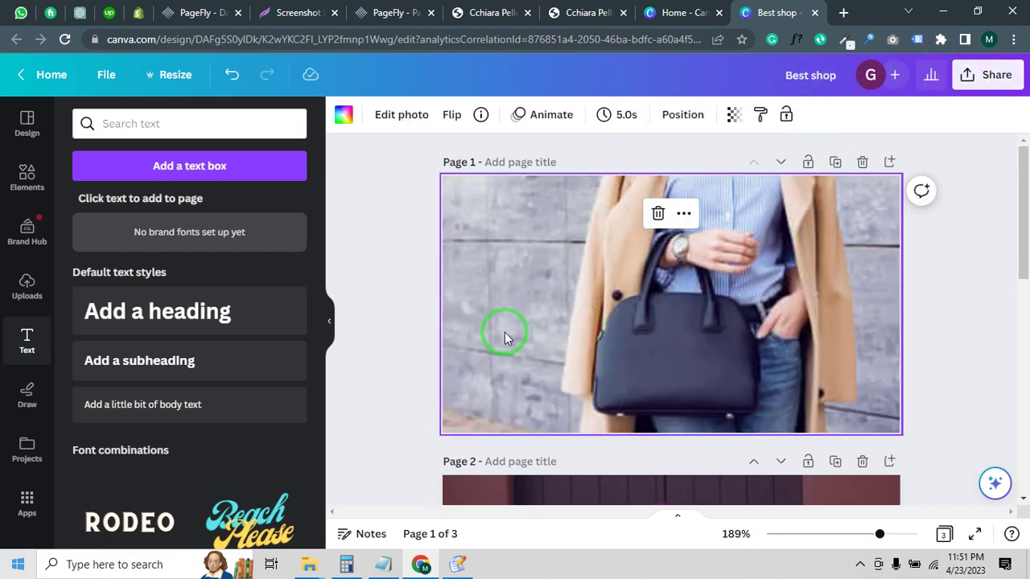
pyautogui.click(27, 174)
pyautogui.click(124, 126)
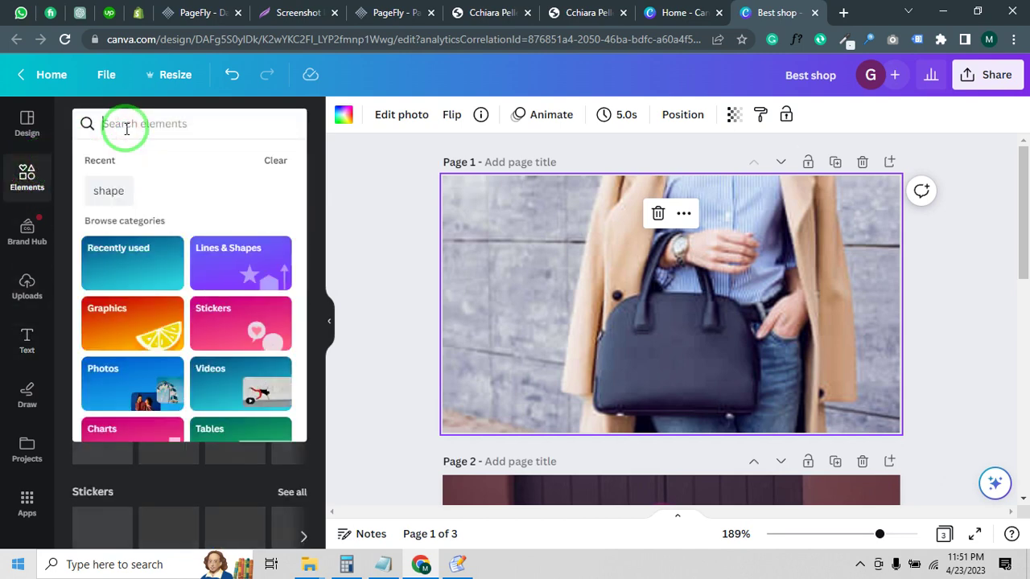
pyautogui.write('sha')
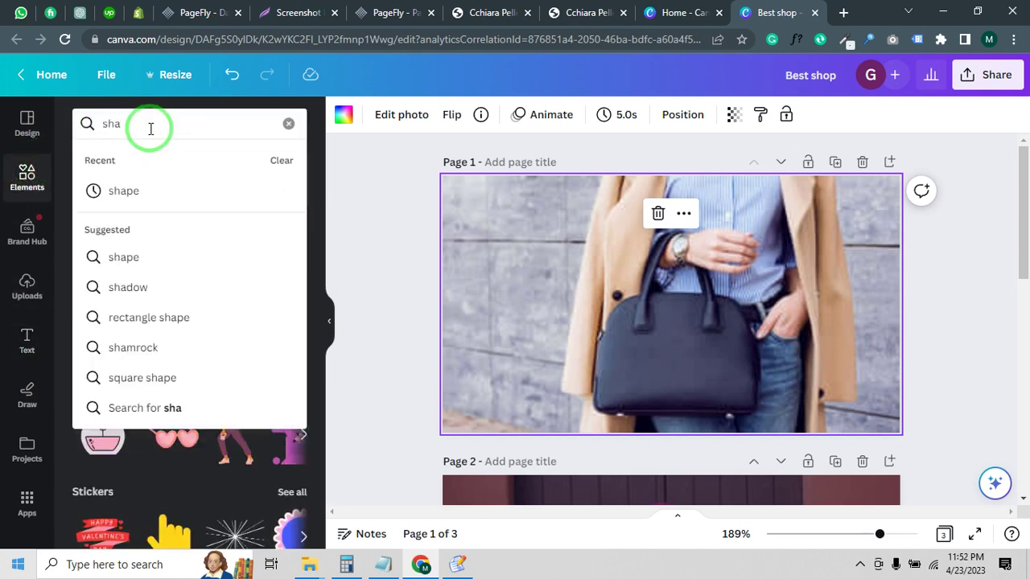
pyautogui.write('pe')
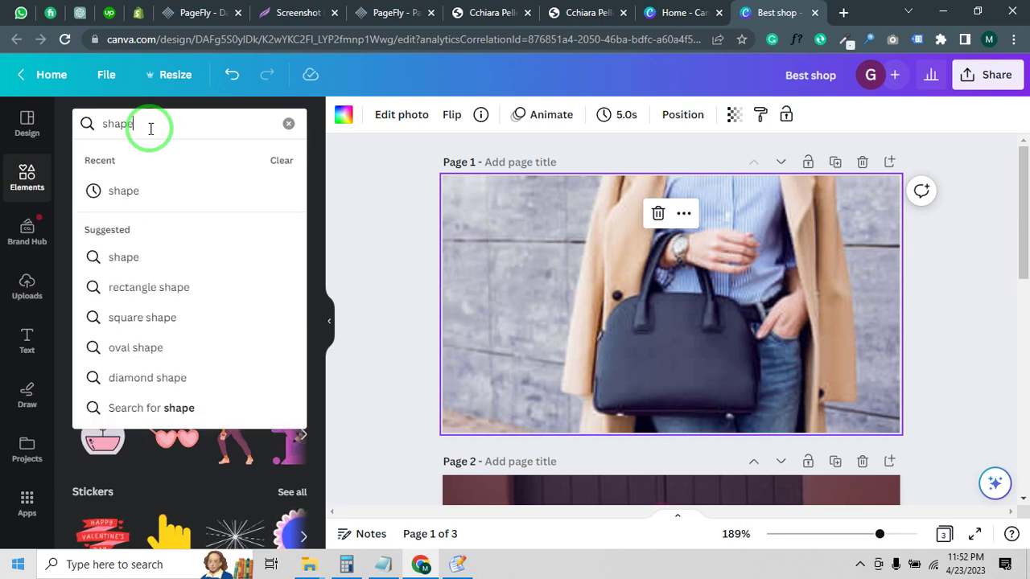
pyautogui.press('Return')
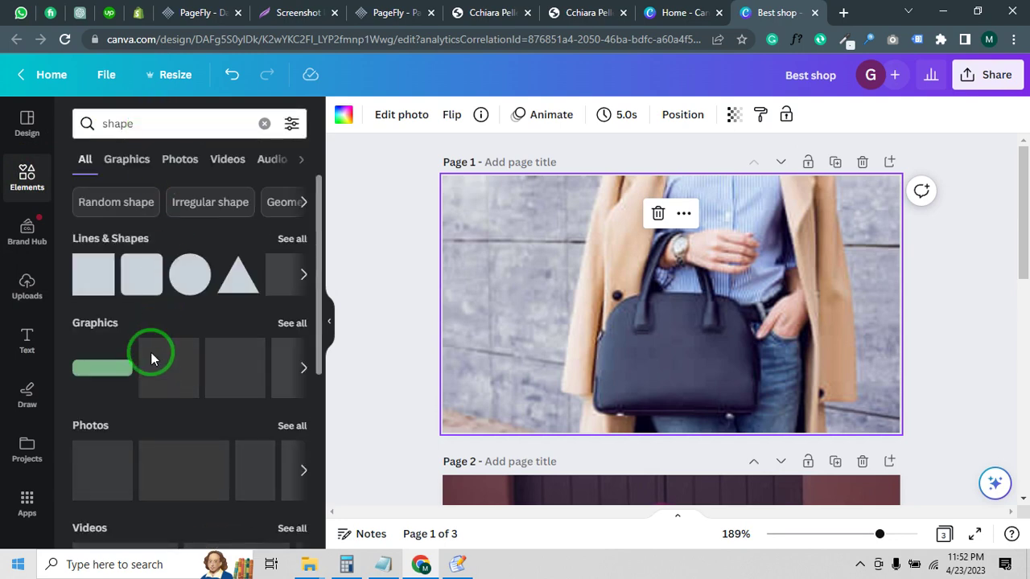
pyautogui.click(105, 283)
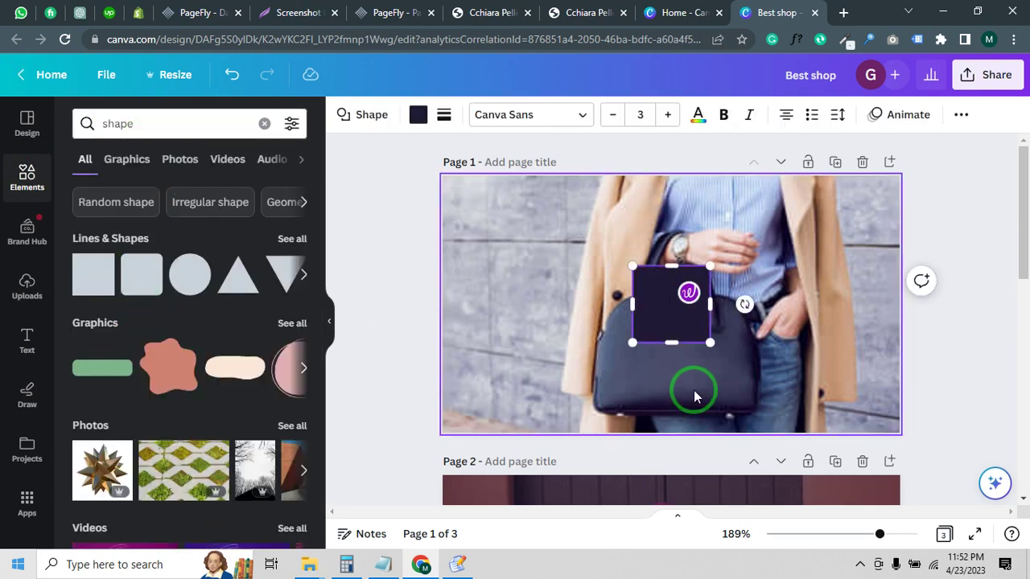
# Stretch the square past the page edges so it covers the whole photo, and fill it with bright violet
pyautogui.moveTo(633, 267); pyautogui.dragTo(418, 167)
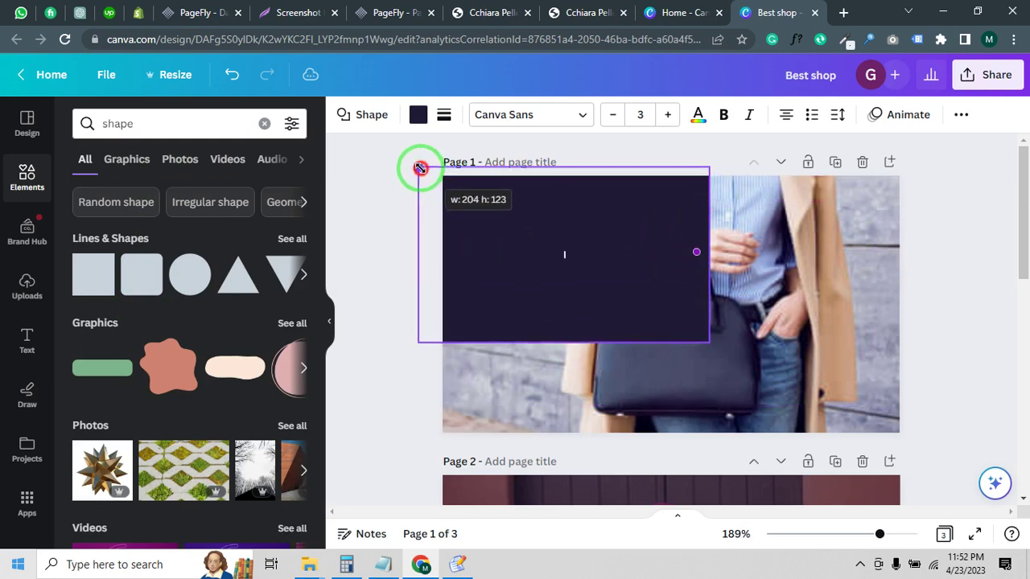
pyautogui.moveTo(715, 352); pyautogui.dragTo(954, 462)
pyautogui.click(412, 118)
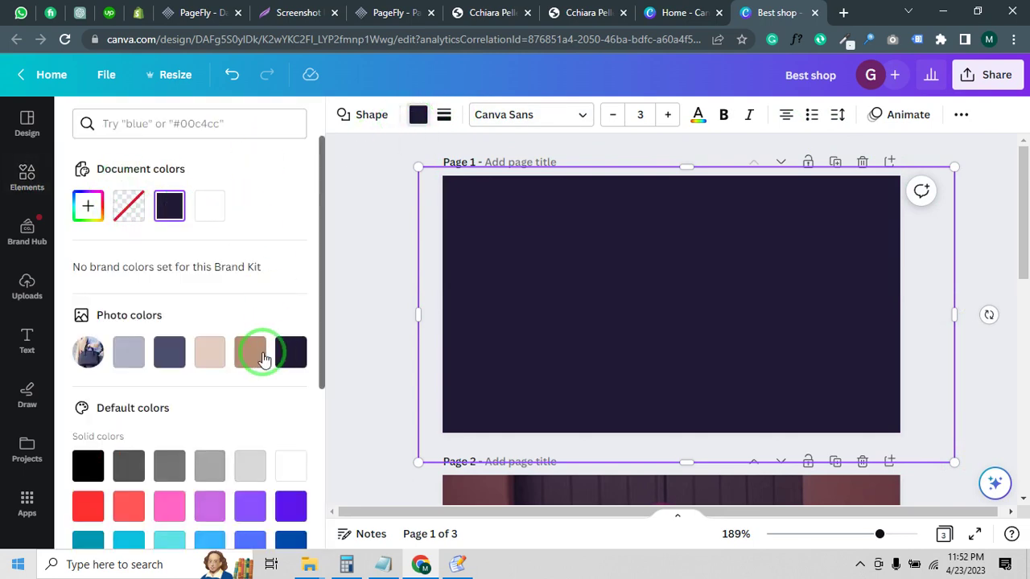
pyautogui.click(291, 505)
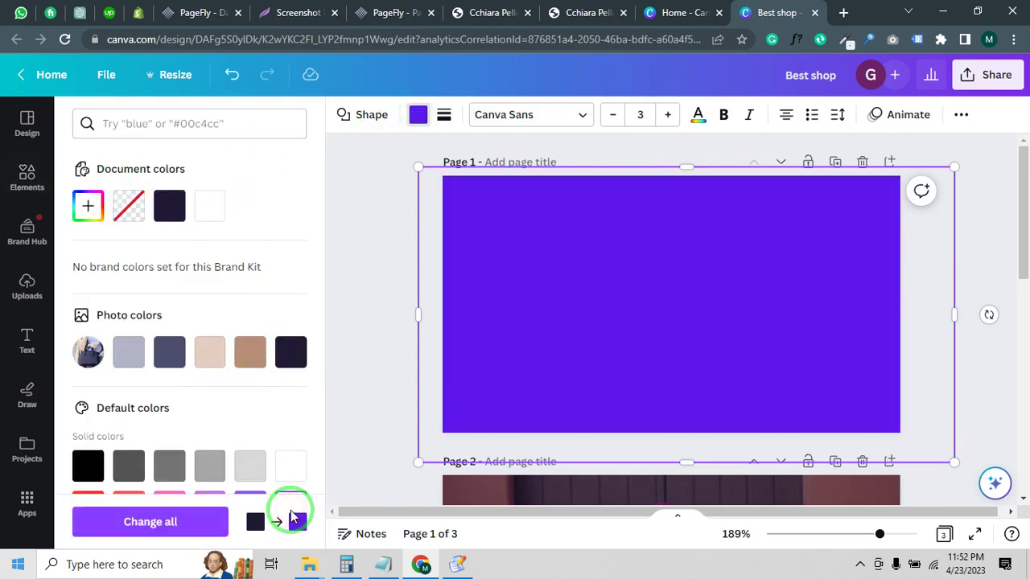
pyautogui.scroll(-2, 232, 356)
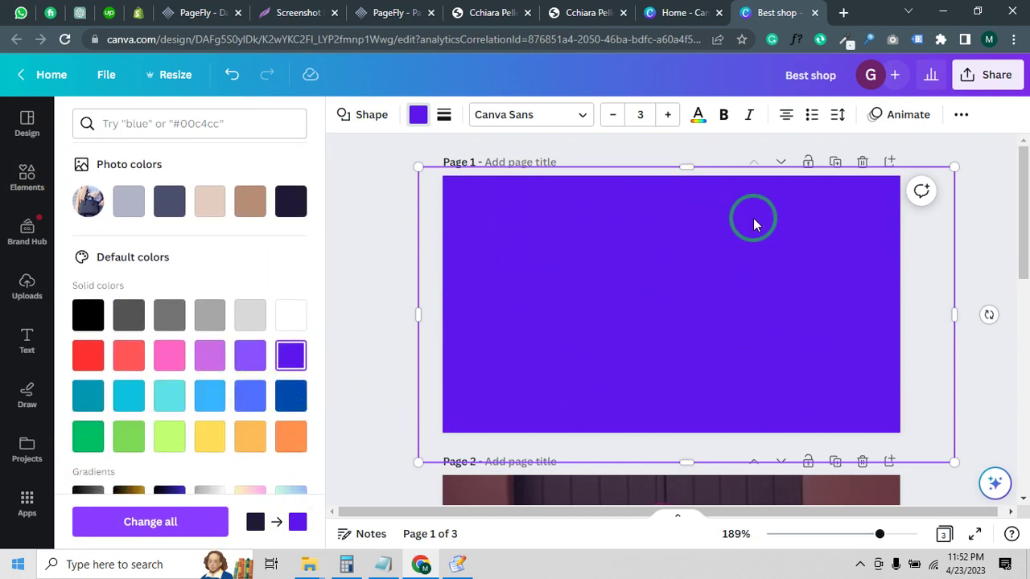
# Lower the opacity of the violet shape so the photo shows through as a tinted overlay
pyautogui.click(964, 116)
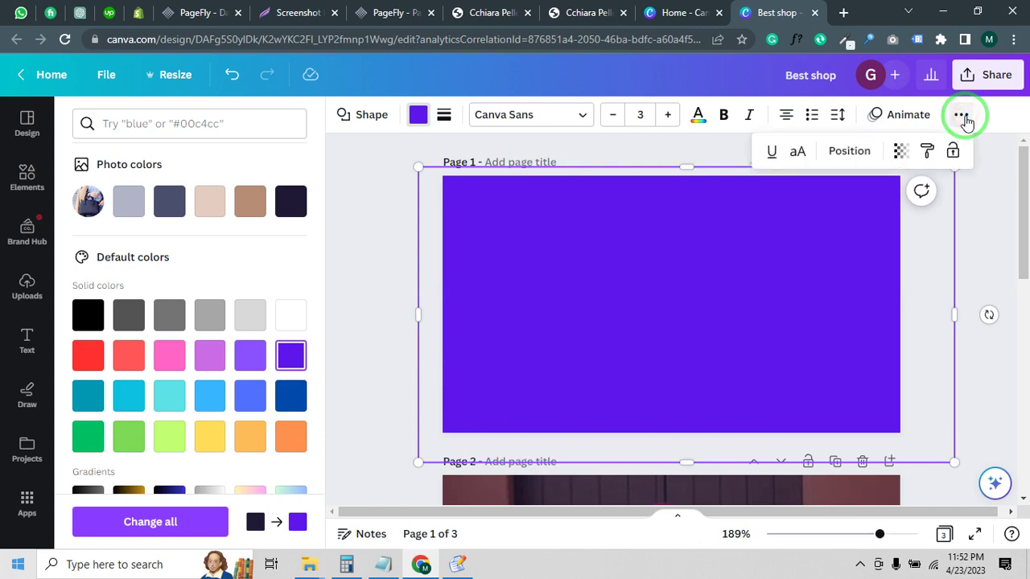
pyautogui.click(899, 152)
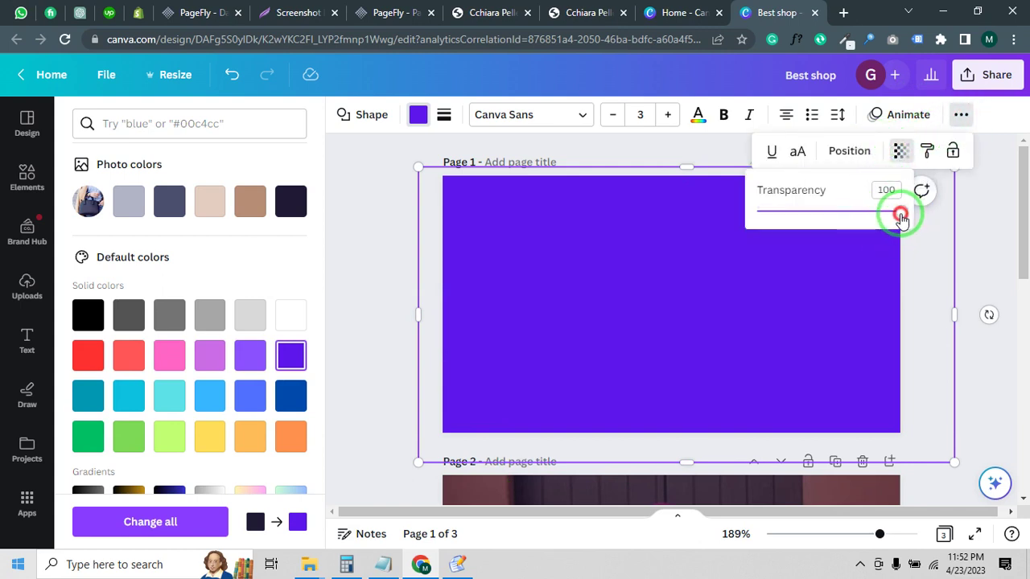
pyautogui.moveTo(901, 217); pyautogui.dragTo(813, 234)
pyautogui.click(386, 324)
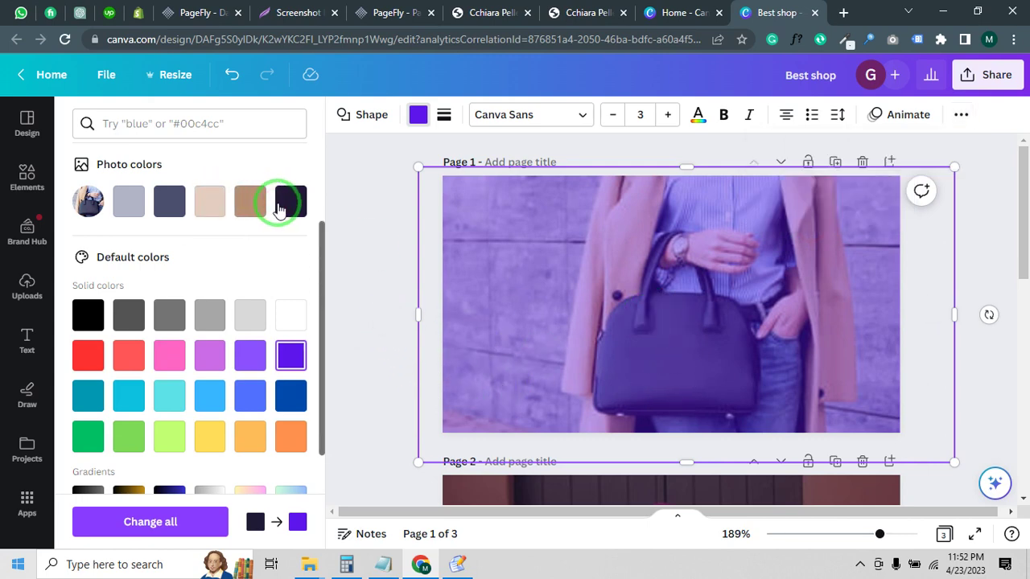
# Try the photo's dark navy and the default red as overlay colours, ending with the medium blue
pyautogui.click(288, 203)
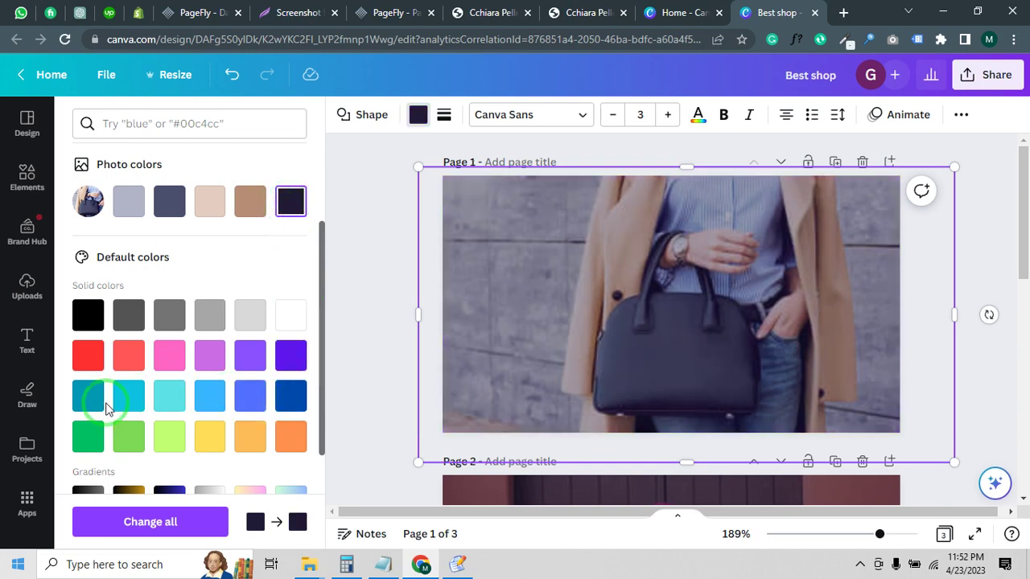
pyautogui.click(98, 355)
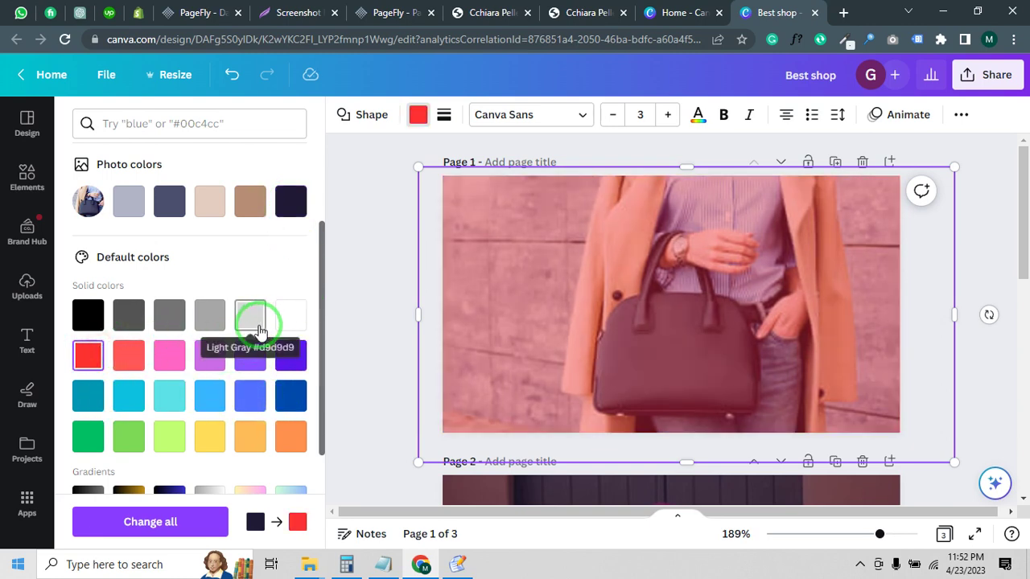
pyautogui.click(248, 392)
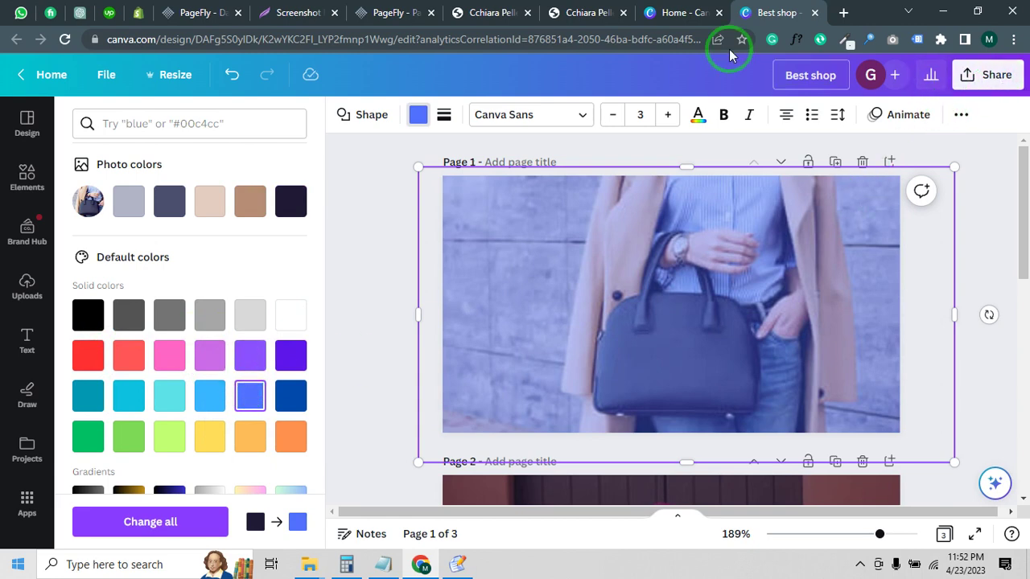
# Switch to the PageFly editor and review the Chiara Pelletteria homepage from the hero slideshow to the newsletter section and back
pyautogui.click(395, 12)
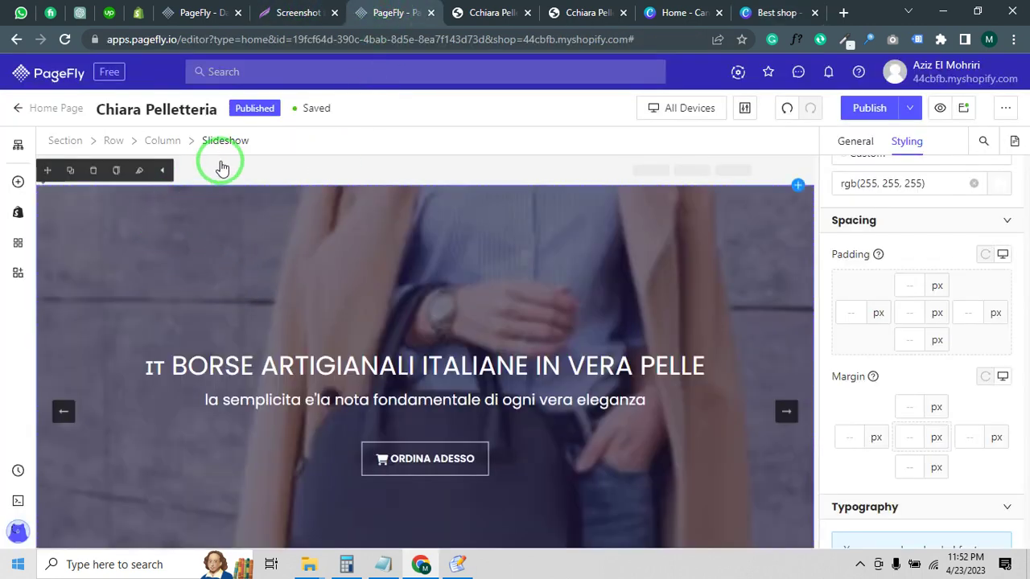
pyautogui.scroll(-2, 225, 326)
pyautogui.scroll(2, 614, 420)
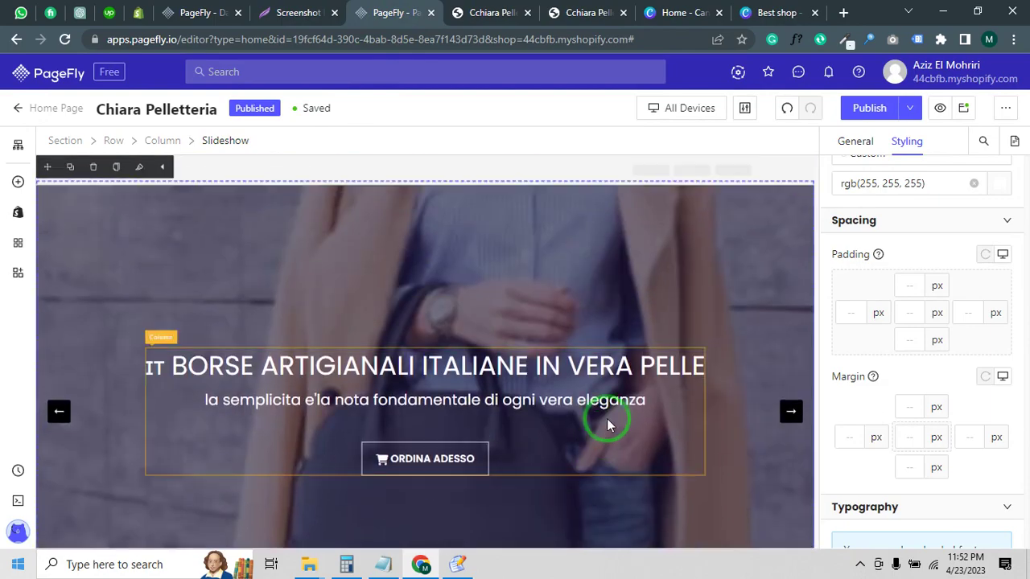
pyautogui.scroll(-12, 703, 418)
pyautogui.scroll(-15, 707, 416)
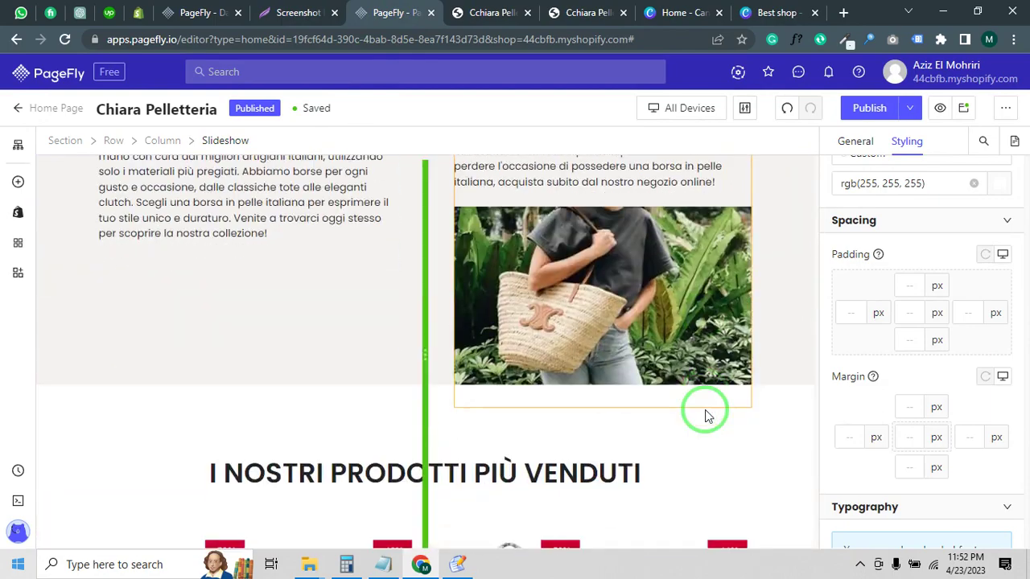
pyautogui.scroll(-10, 708, 412)
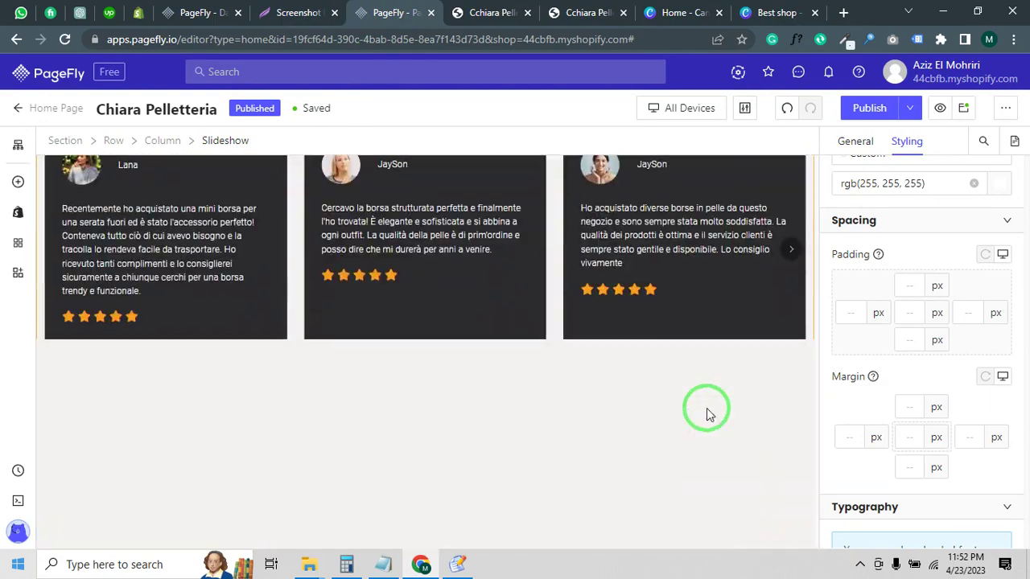
pyautogui.scroll(11, 692, 411)
pyautogui.scroll(-10, 507, 389)
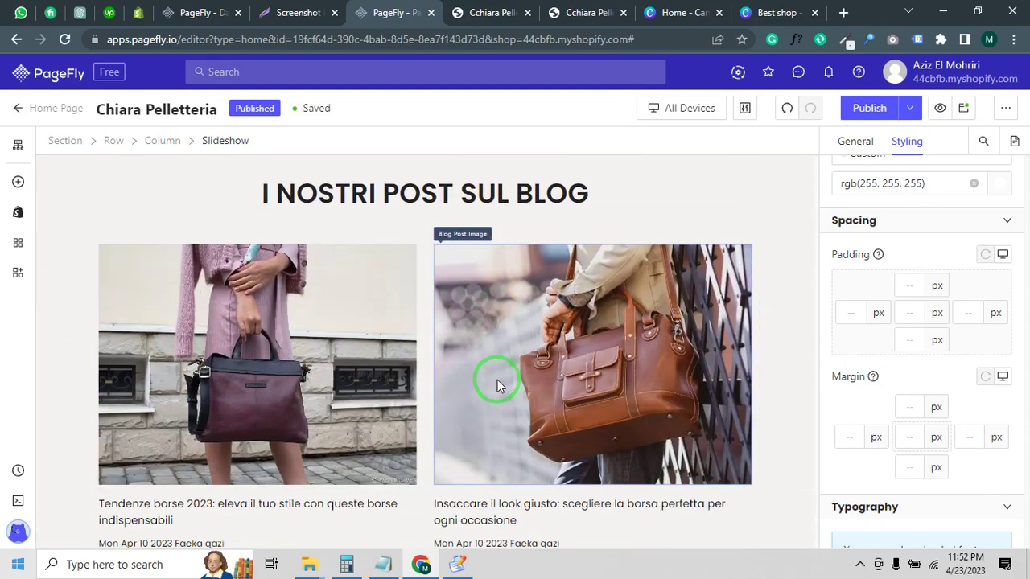
pyautogui.scroll(-12, 498, 383)
pyautogui.scroll(-3, 475, 375)
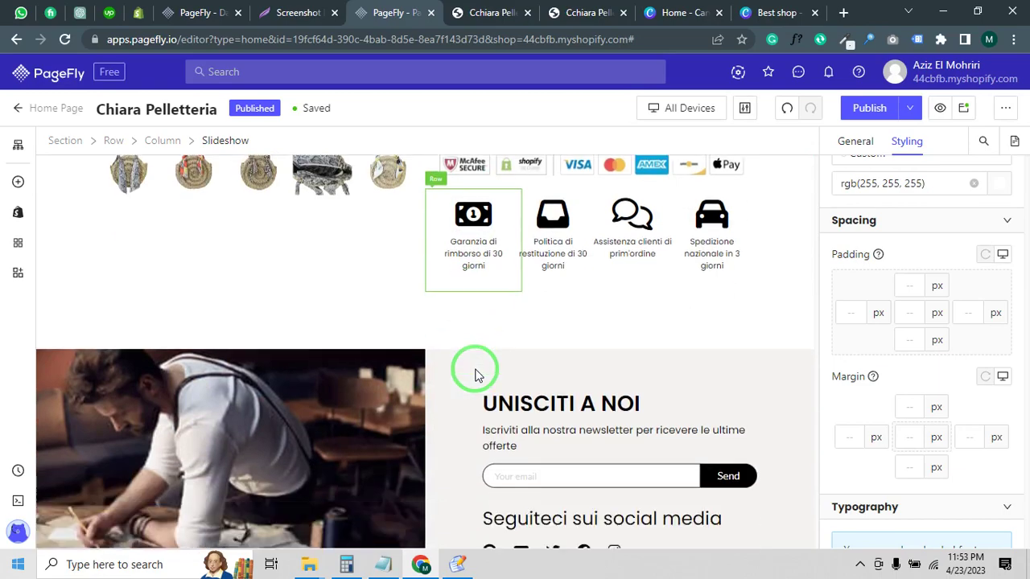
pyautogui.scroll(20, 413, 338)
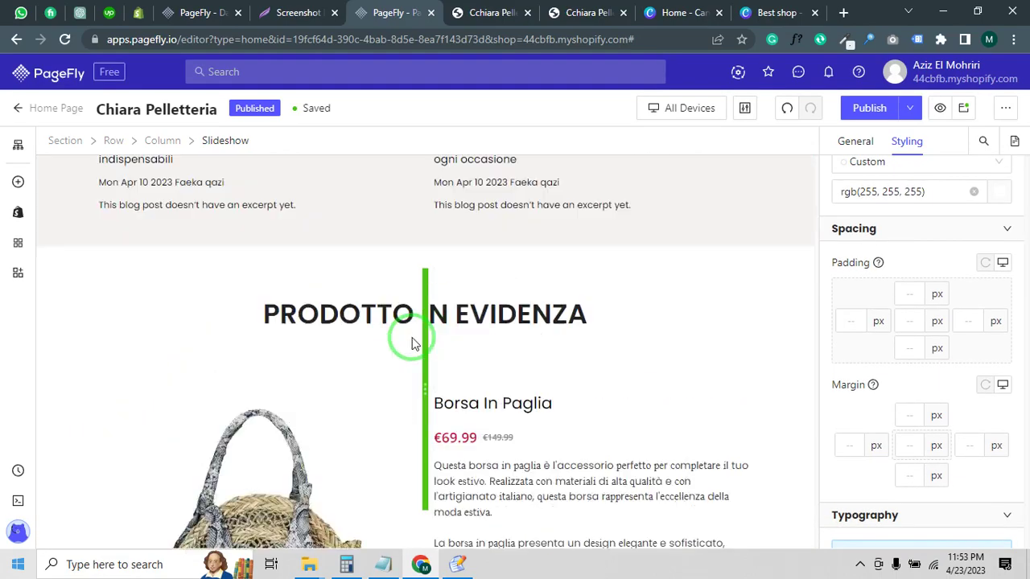
pyautogui.scroll(20, 410, 338)
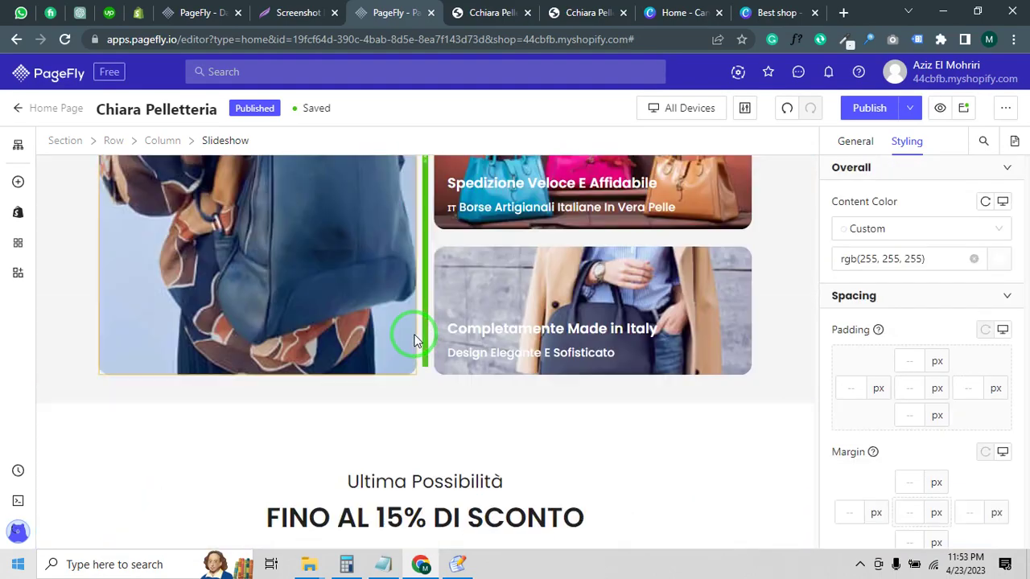
pyautogui.scroll(15, 455, 351)
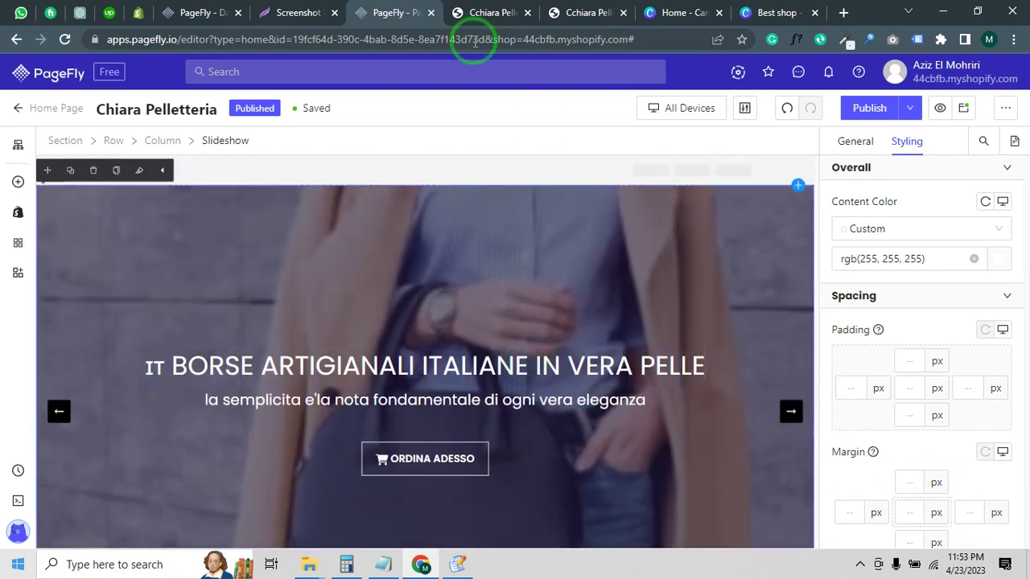
# Switch to the PageFly dashboard and look over its recommended apps, themes and recent pages
pyautogui.click(201, 13)
pyautogui.scroll(4, 292, 257)
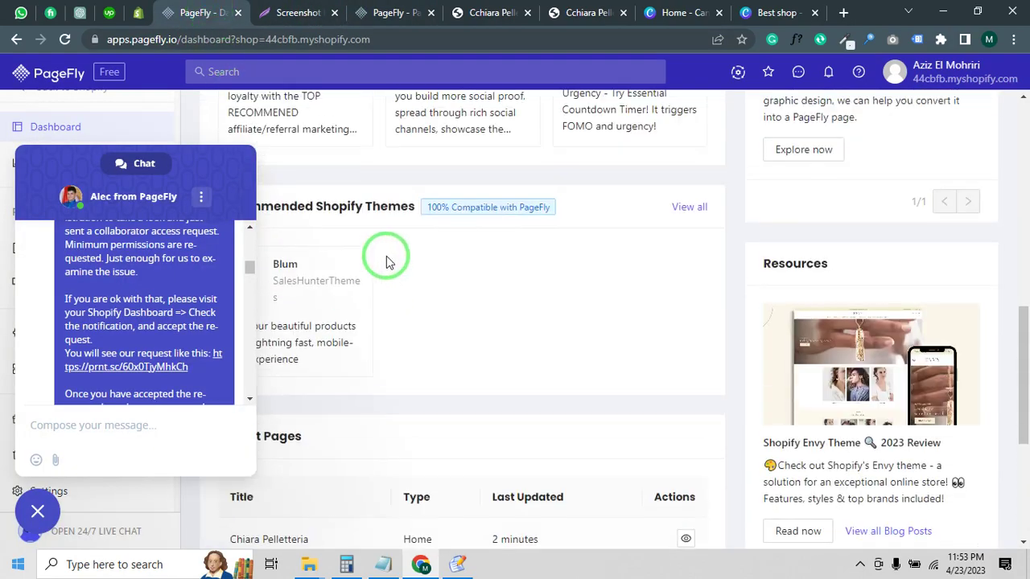
pyautogui.scroll(-2, 453, 418)
pyautogui.scroll(5, 455, 406)
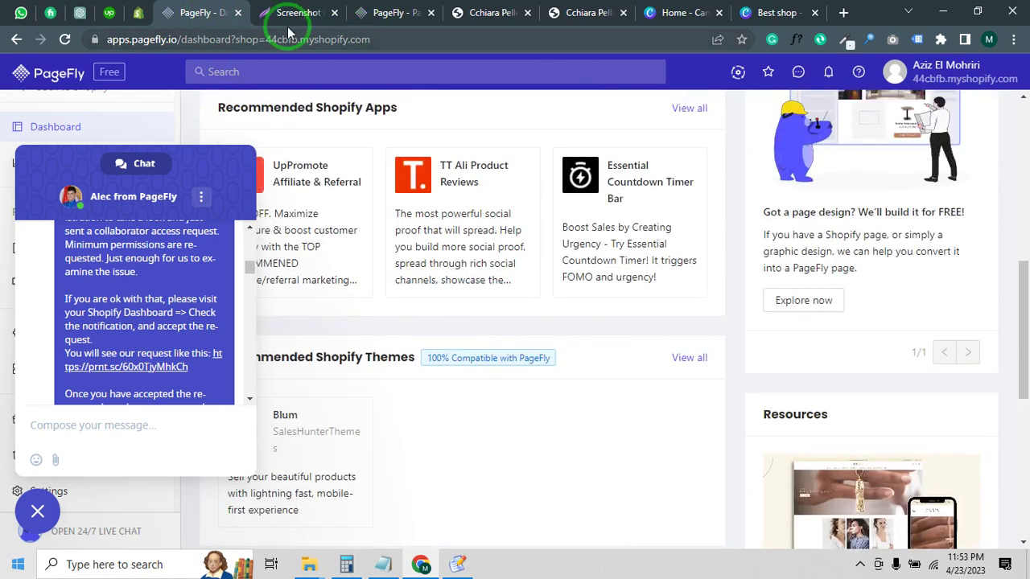
# Switch to the Chiara Pelletteria store preview and examine its hero slideshow and header navigation
pyautogui.click(383, 10)
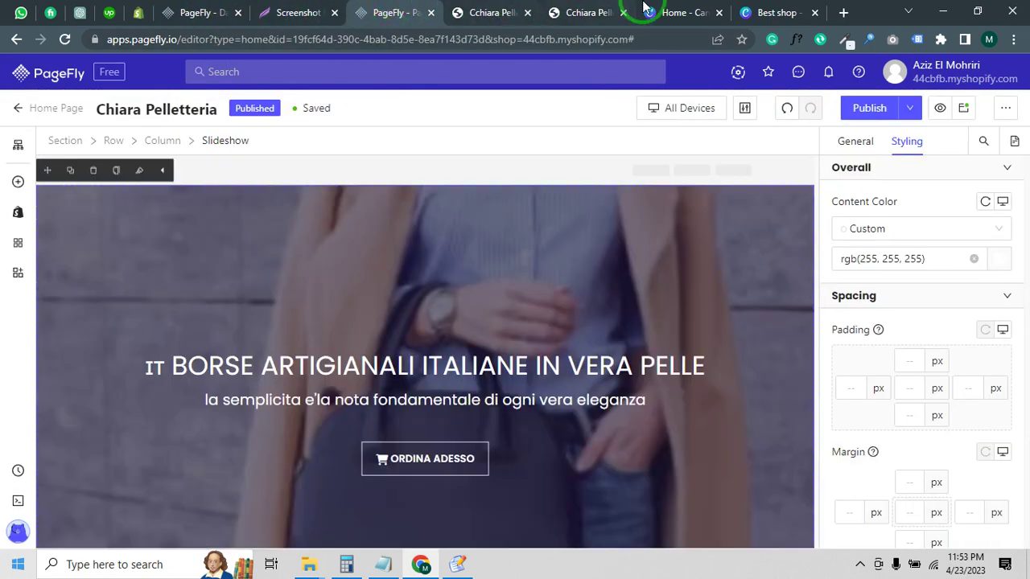
pyautogui.click(585, 6)
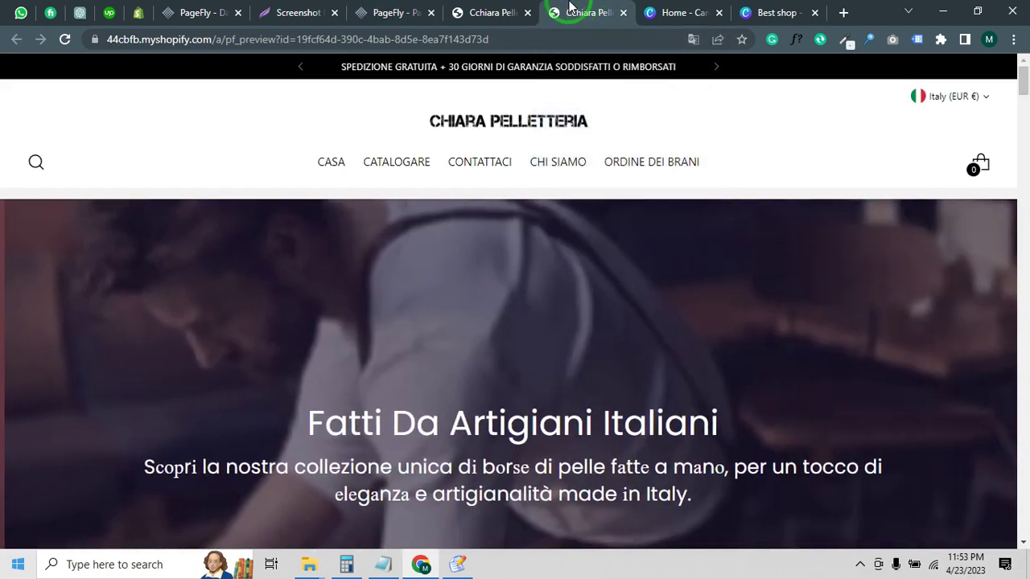
pyautogui.click(488, 8)
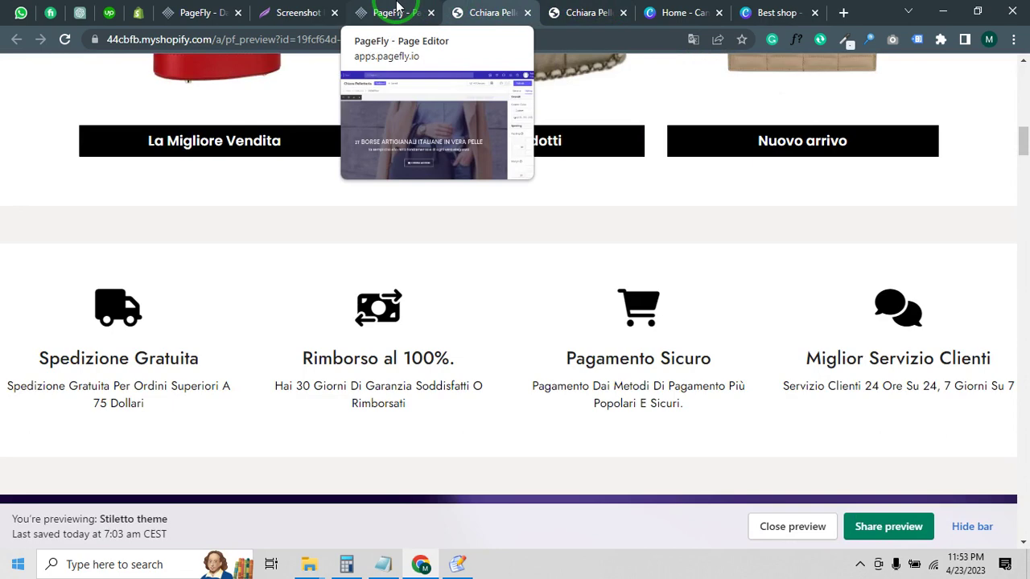
pyautogui.scroll(10, 368, 265)
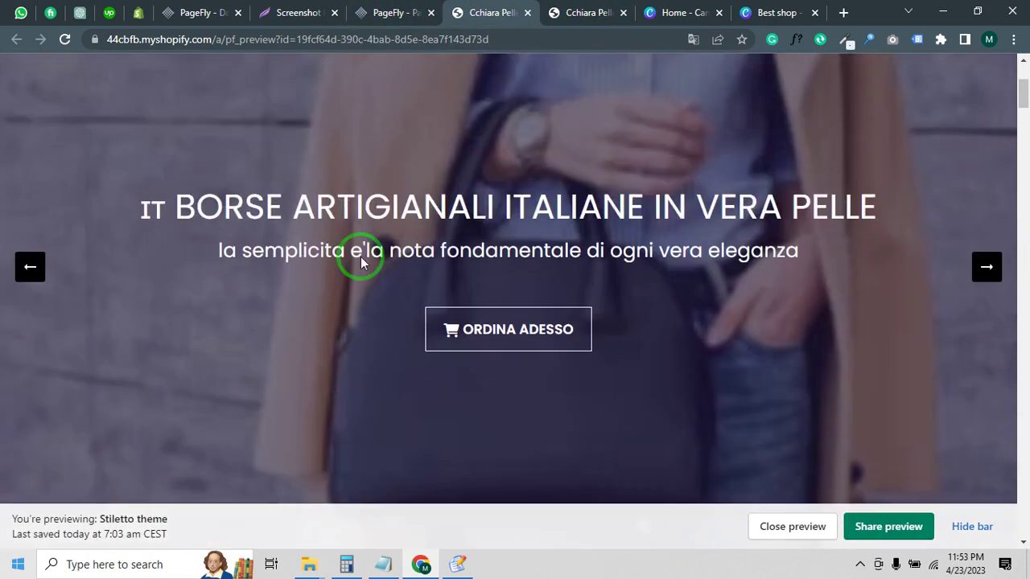
pyautogui.scroll(1, 362, 254)
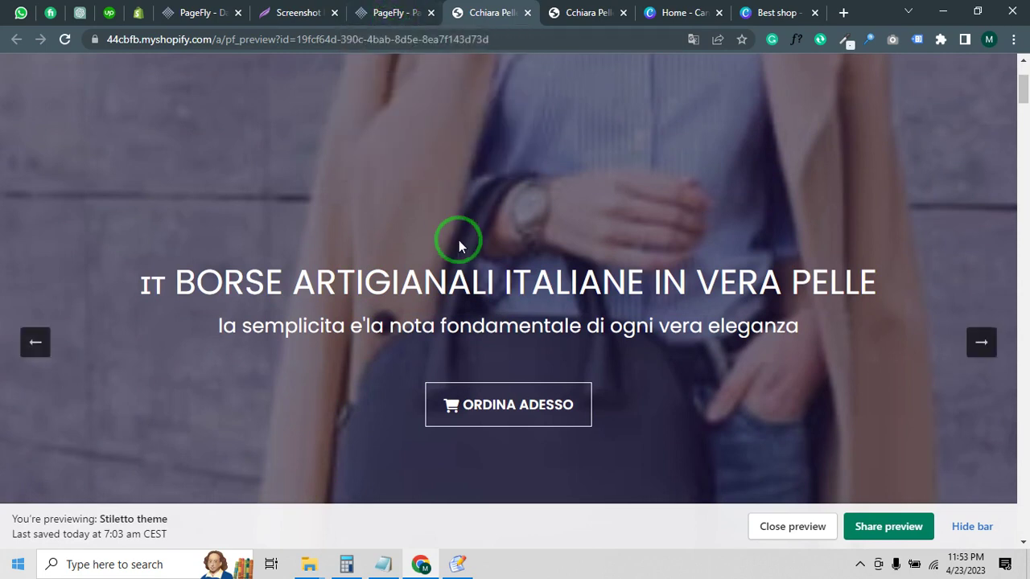
pyautogui.scroll(3, 461, 245)
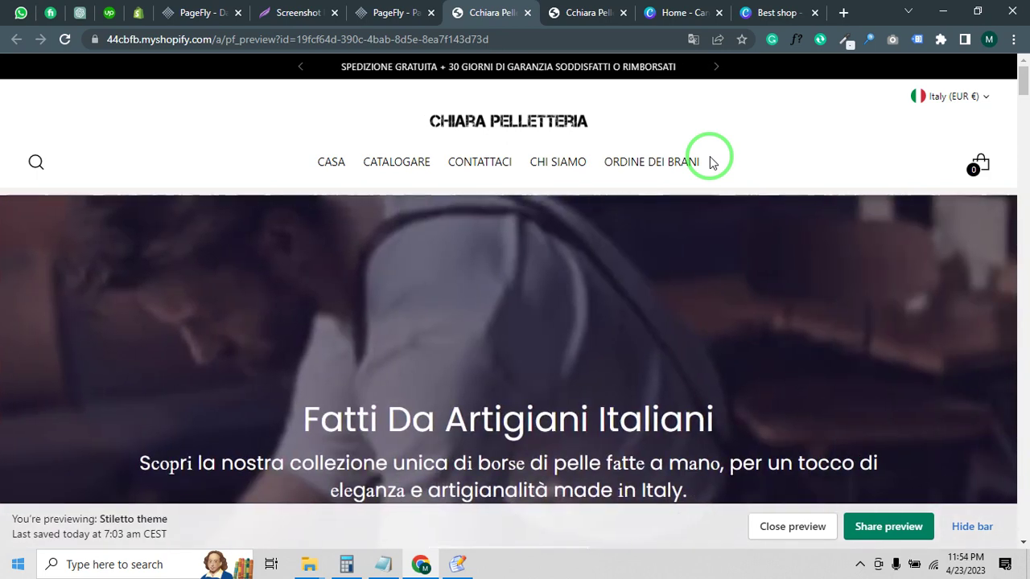
# Review the previewed homepage from the hero slide through the collections and service icons to the Esigenze Di Stile Quotidiano section
pyautogui.scroll(-4, 478, 266)
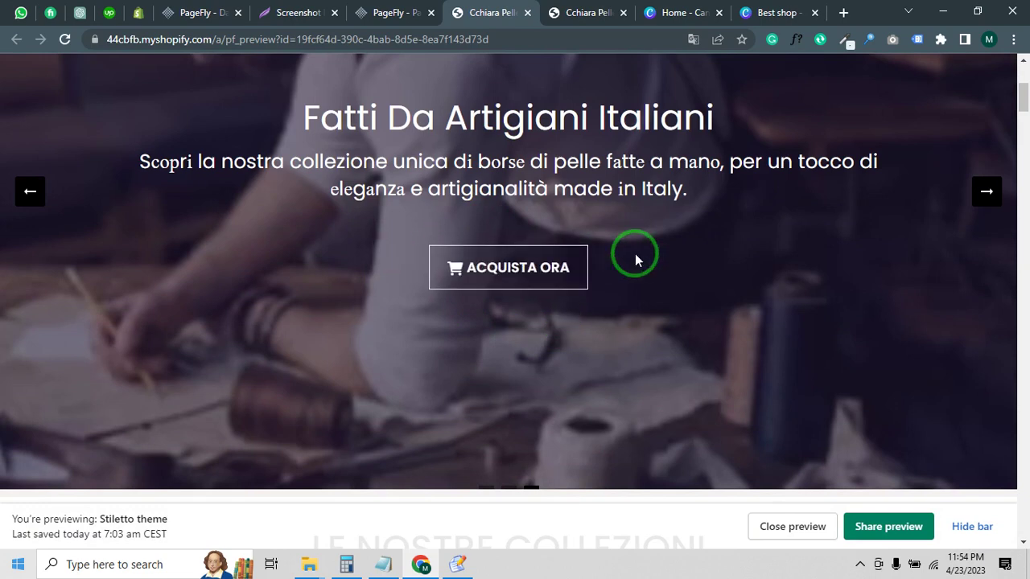
pyautogui.scroll(-3, 636, 308)
pyautogui.scroll(-3, 636, 304)
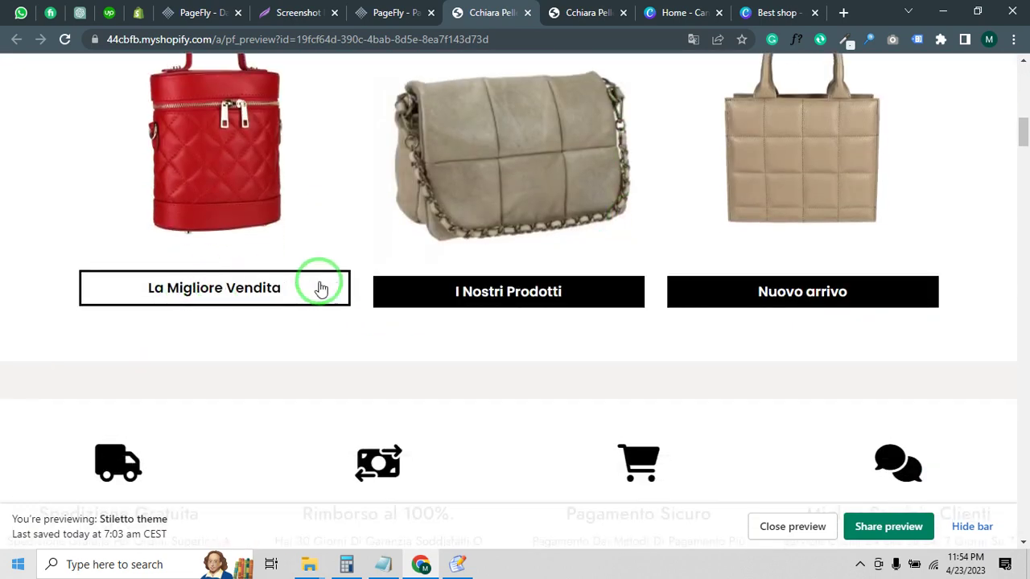
pyautogui.scroll(-3, 945, 336)
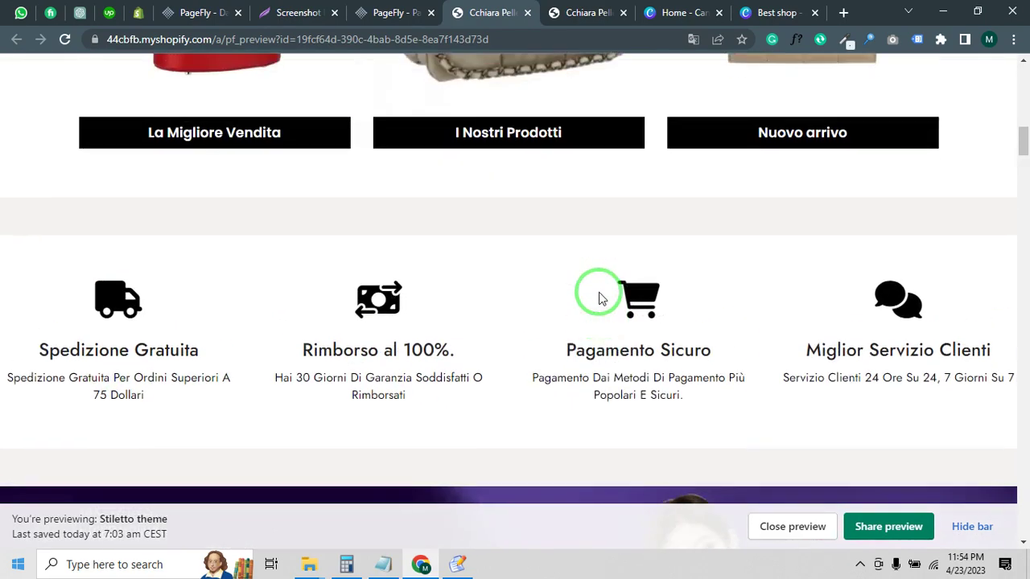
pyautogui.scroll(2, 598, 295)
pyautogui.scroll(-4, 603, 278)
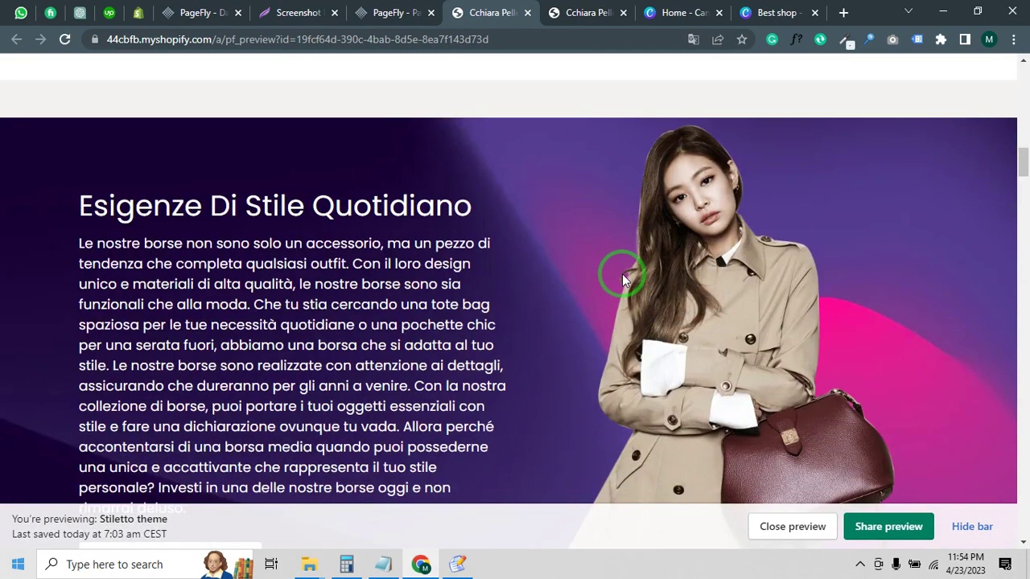